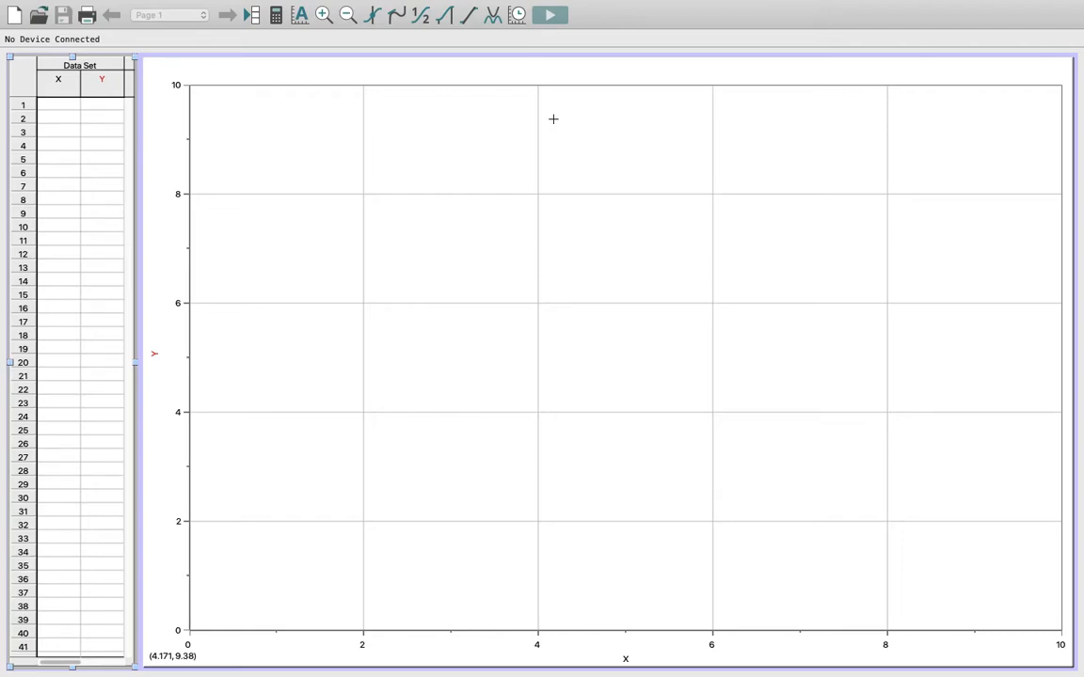
Step: Narrow the graph from its left edge and widen the data table across more than half of the page
{"action": "left_click", "coordinate": [156, 354]}
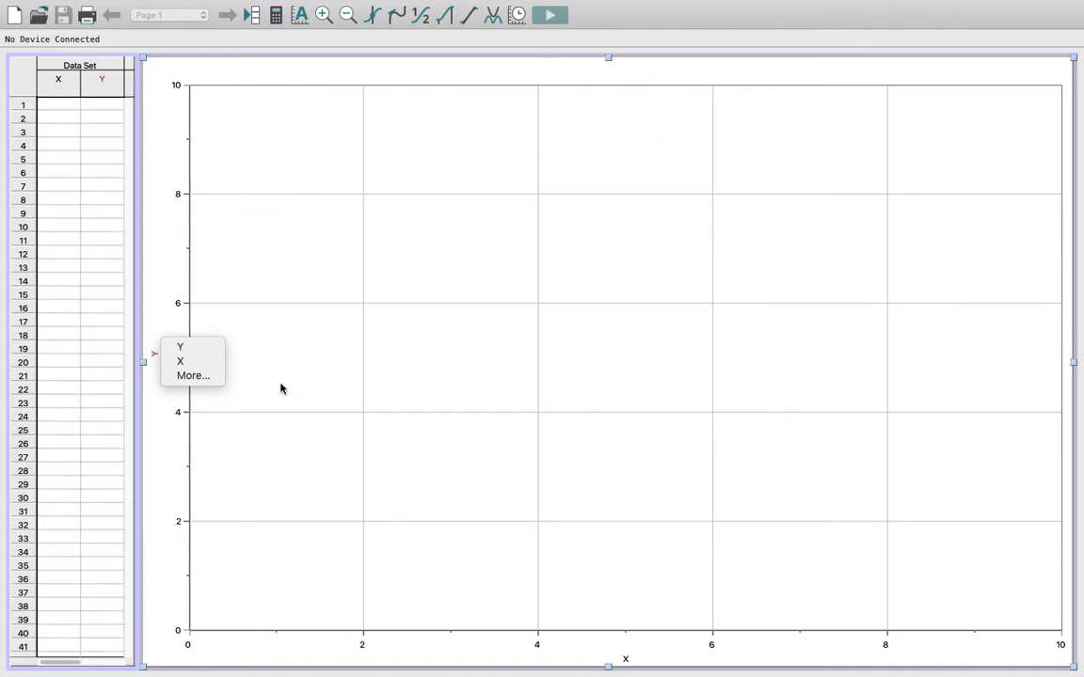
{"action": "left_click", "coordinate": [143, 363]}
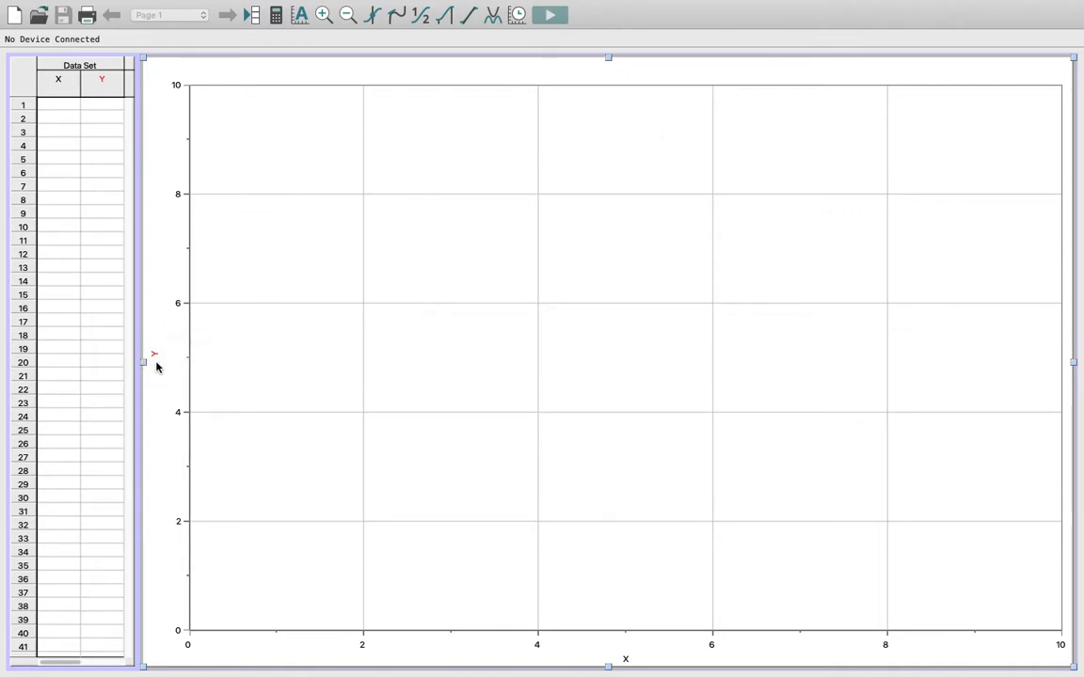
{"action": "left_click_drag", "start_coordinate": [143, 363], "coordinate": [413, 364]}
{"action": "left_click", "coordinate": [59, 268]}
{"action": "left_click_drag", "start_coordinate": [133, 364], "coordinate": [663, 367]}
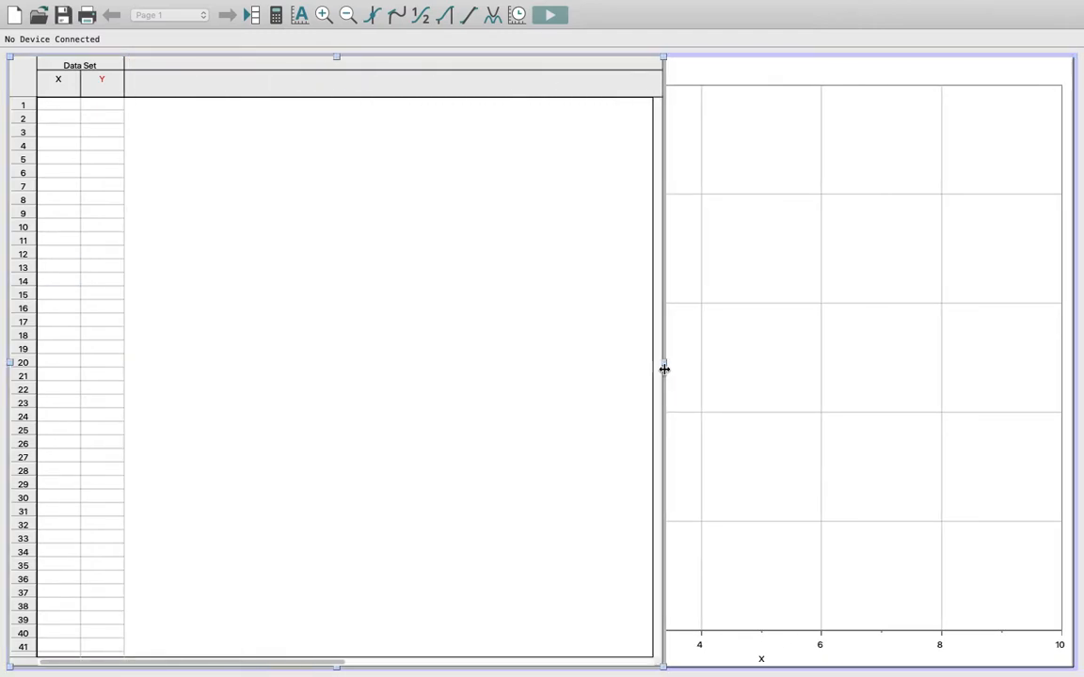
Step: Rename the X column and its short name to Length, with units ±0.001m
{"action": "double_click", "coordinate": [58, 83]}
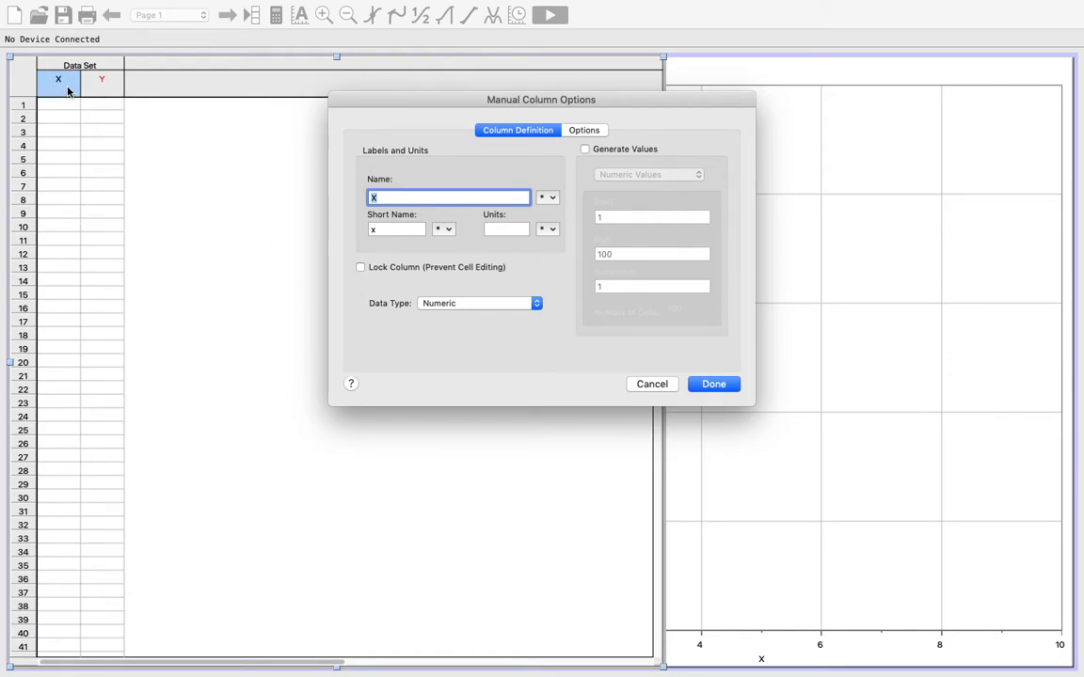
{"action": "type", "text": "Length"}
{"action": "left_click", "coordinate": [393, 231]}
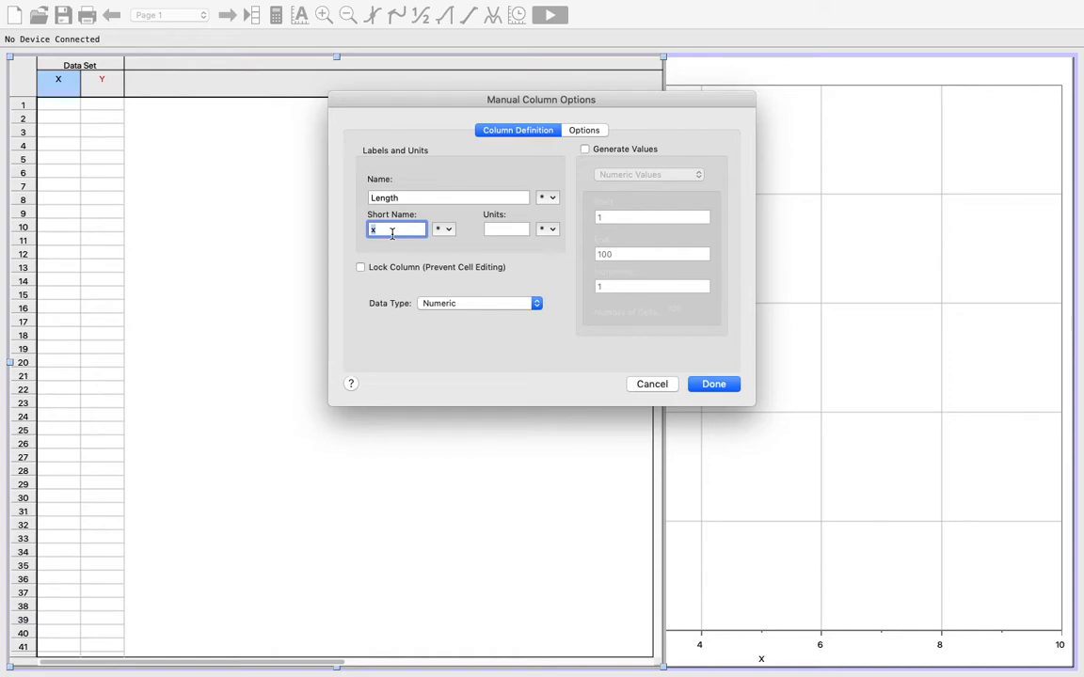
{"action": "type", "text": "Length"}
{"action": "left_click", "coordinate": [501, 230]}
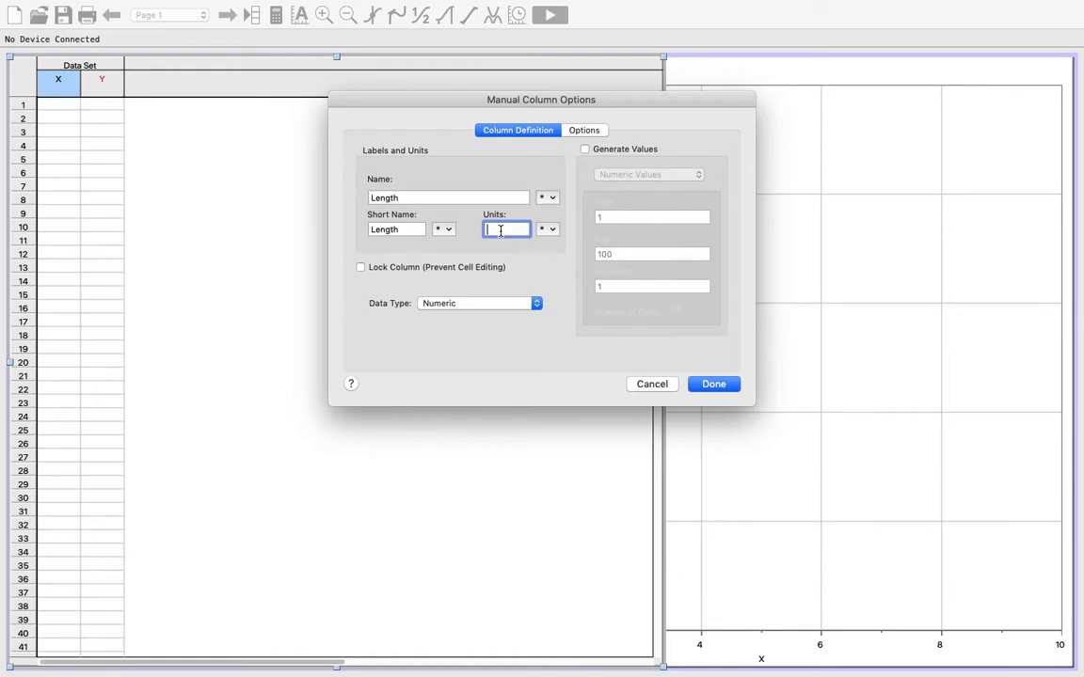
{"action": "type", "text": "±0.001"}
{"action": "type", "text": "m"}
{"action": "left_click", "coordinate": [708, 383]}
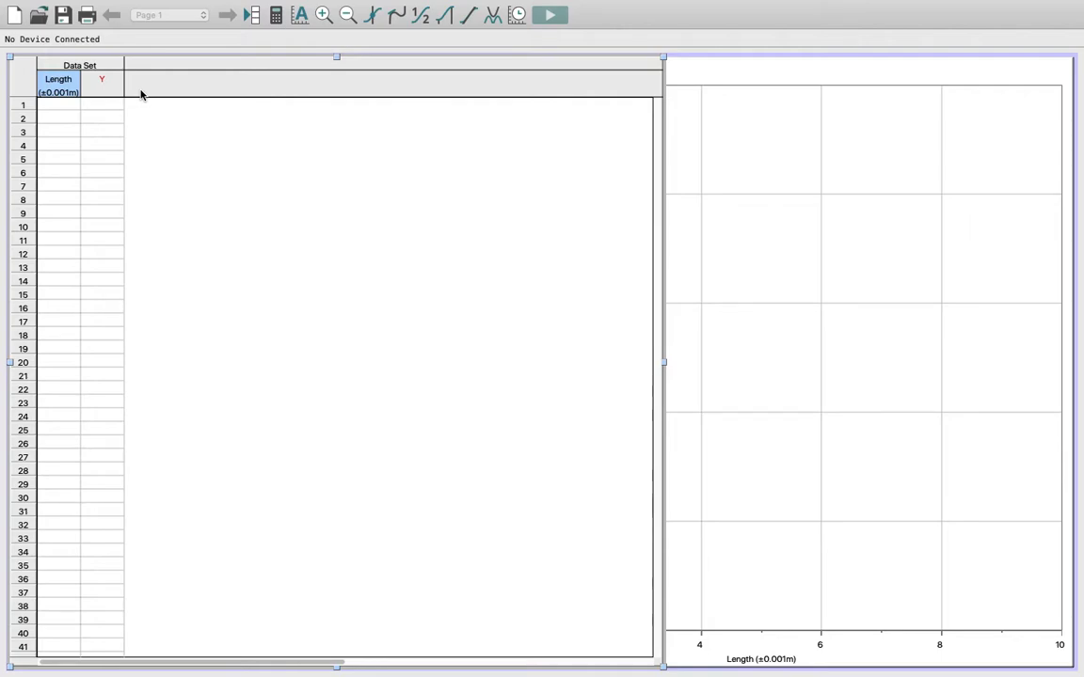
Step: Add a new manual column with the name and short name Time 2 and units ±0.01s
{"action": "mouse_move", "coordinate": [172, 5]}
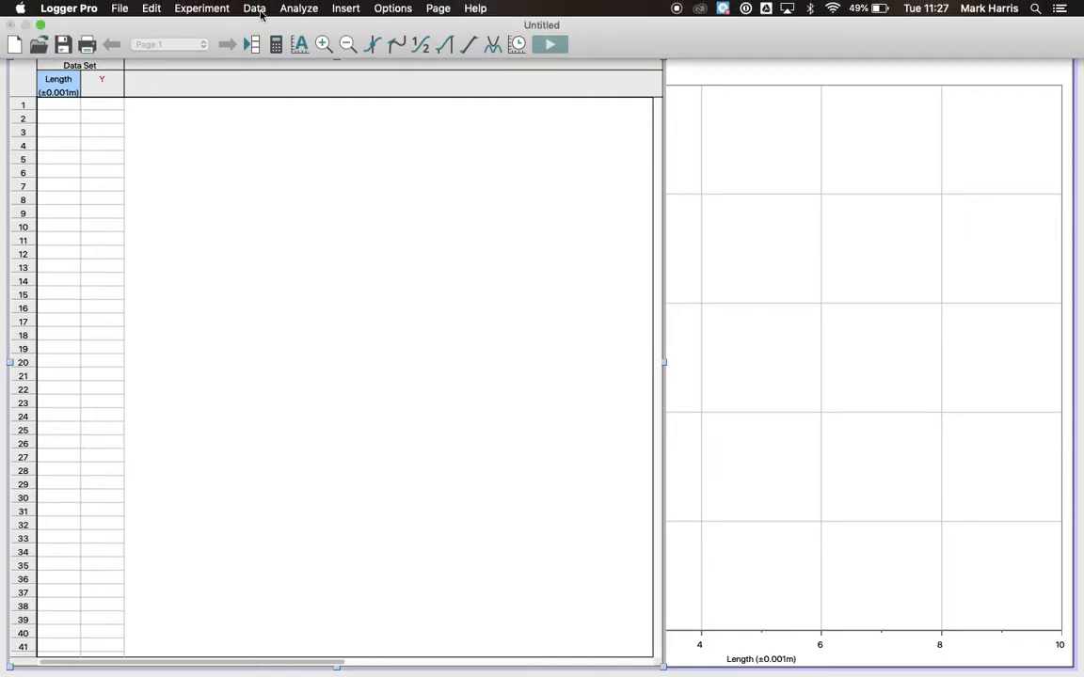
{"action": "left_click", "coordinate": [202, 8]}
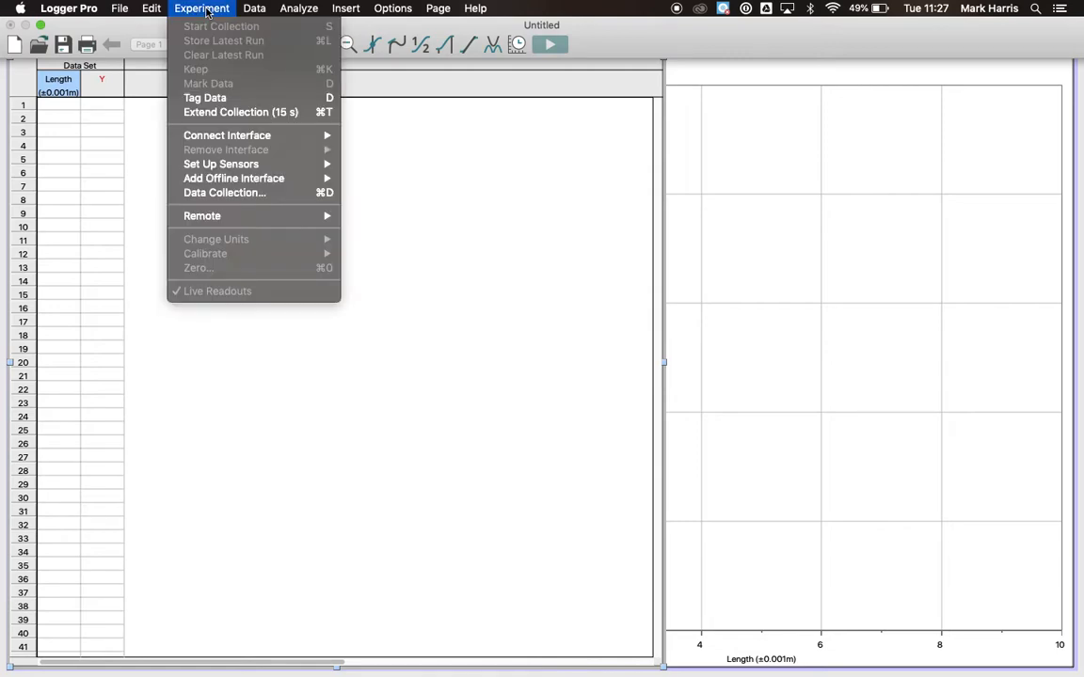
{"action": "mouse_move", "coordinate": [263, 10]}
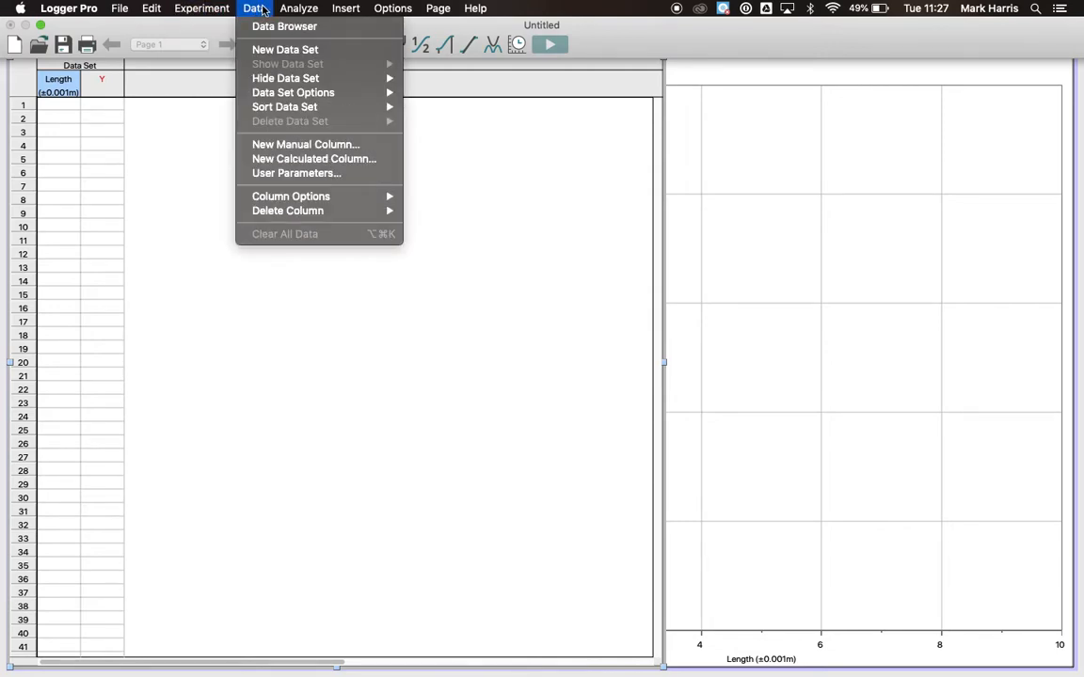
{"action": "left_click", "coordinate": [278, 145]}
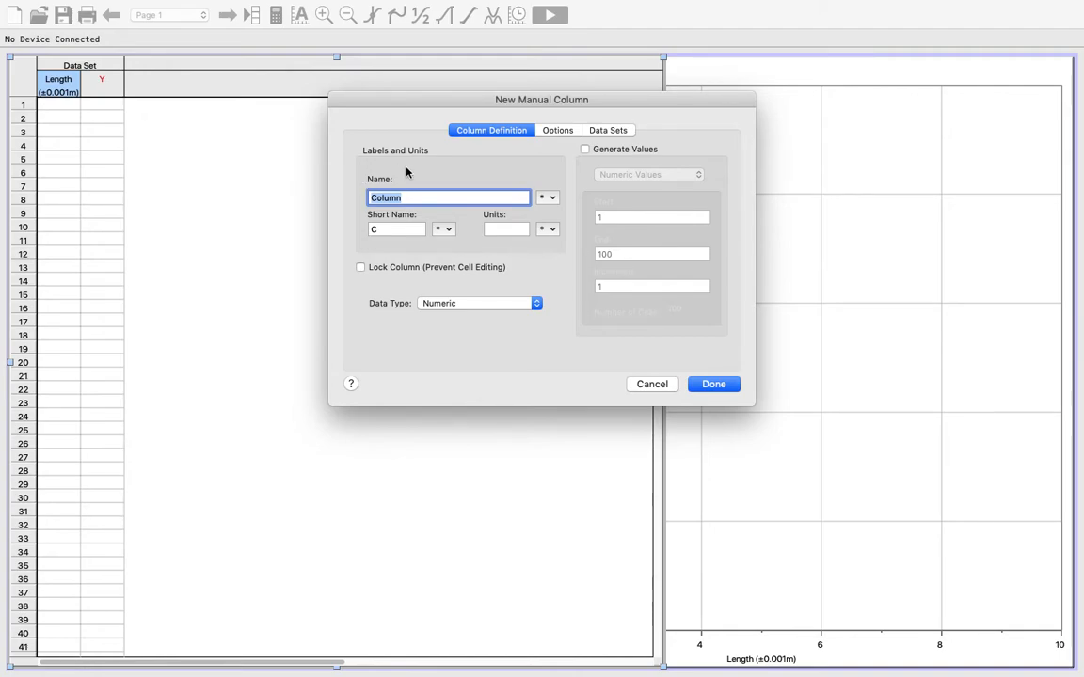
{"action": "type", "text": "Time 2"}
{"action": "left_click", "coordinate": [398, 231]}
{"action": "type", "text": "T"}
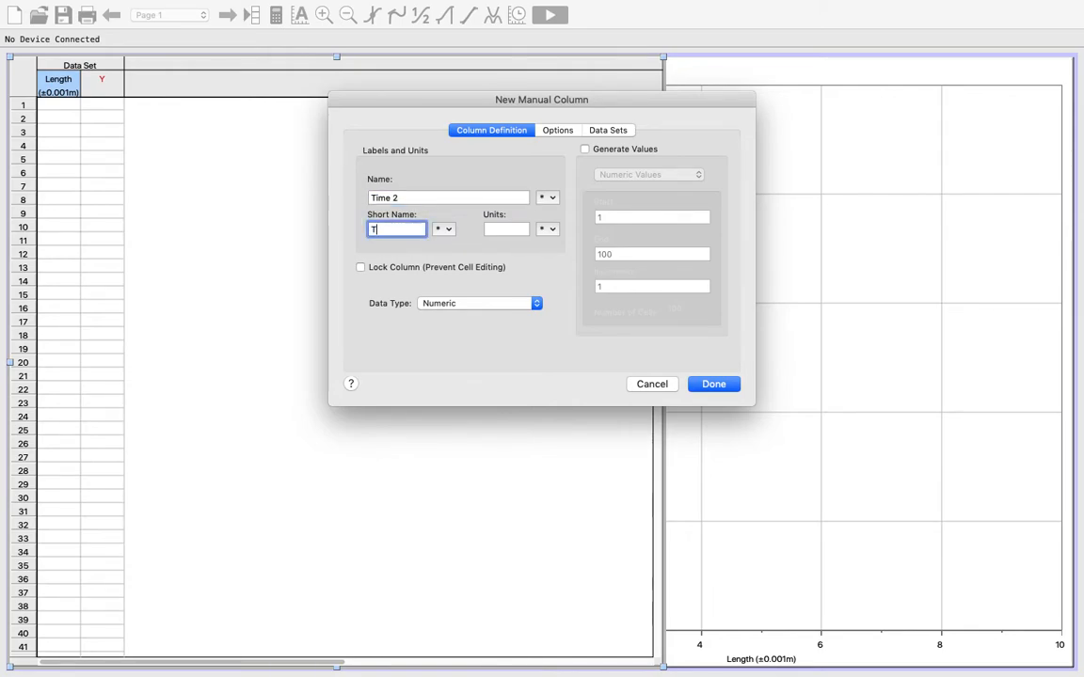
{"action": "type", "text": "ime 2"}
{"action": "left_click", "coordinate": [507, 229]}
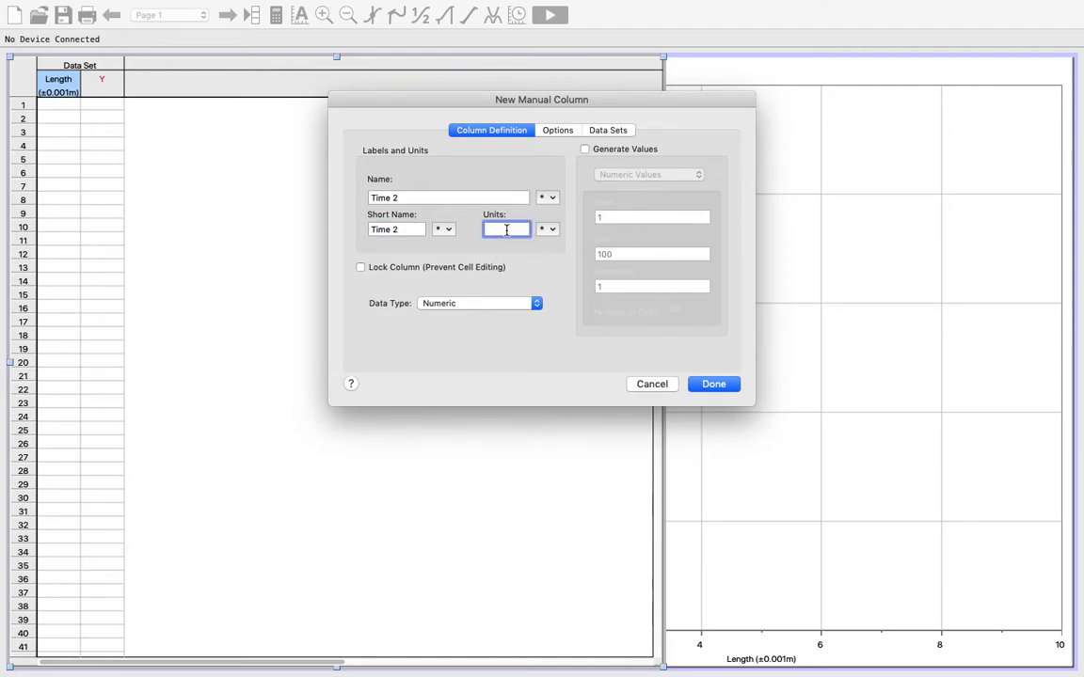
{"action": "type", "text": "±0.01s"}
{"action": "left_click", "coordinate": [711, 384]}
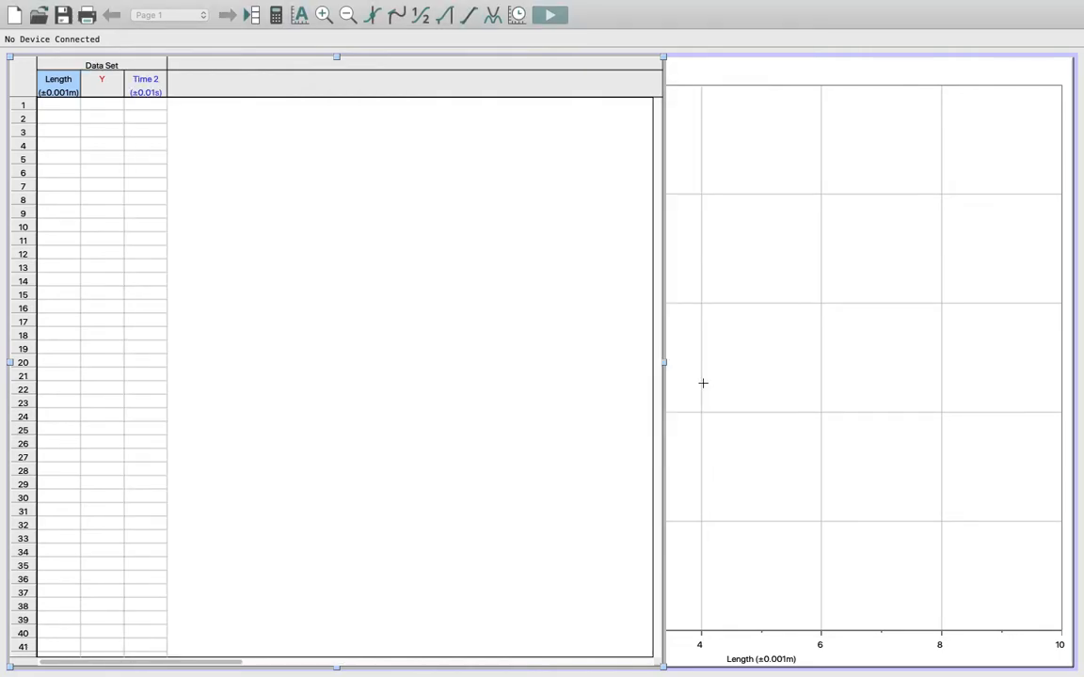
Step: Rename the Y column and its short name to Time 1, with units ±0.01s
{"action": "double_click", "coordinate": [104, 83]}
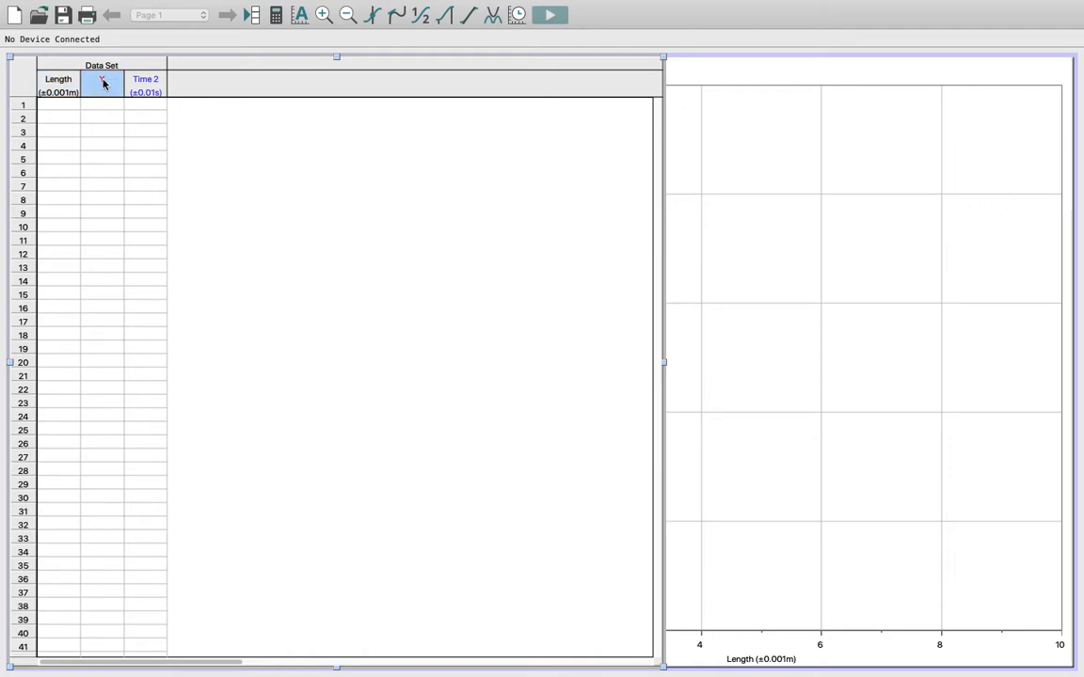
{"action": "type", "text": "Time 1"}
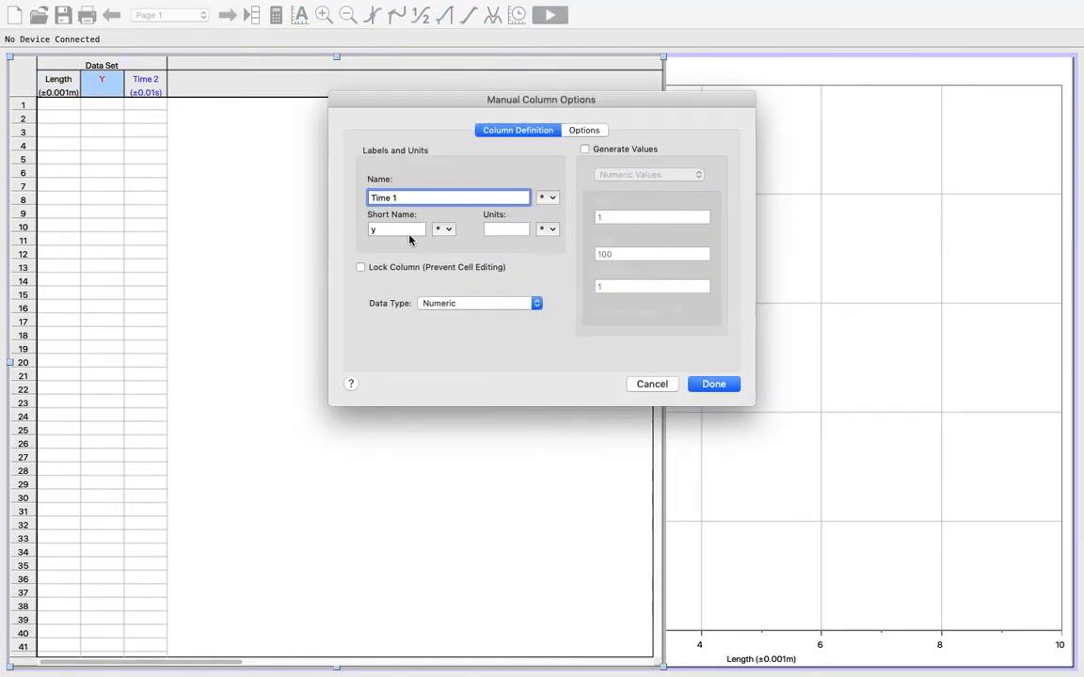
{"action": "key", "text": "Tab"}
{"action": "type", "text": "Time 1"}
{"action": "left_click", "coordinate": [506, 229]}
{"action": "type", "text": "±0.01s"}
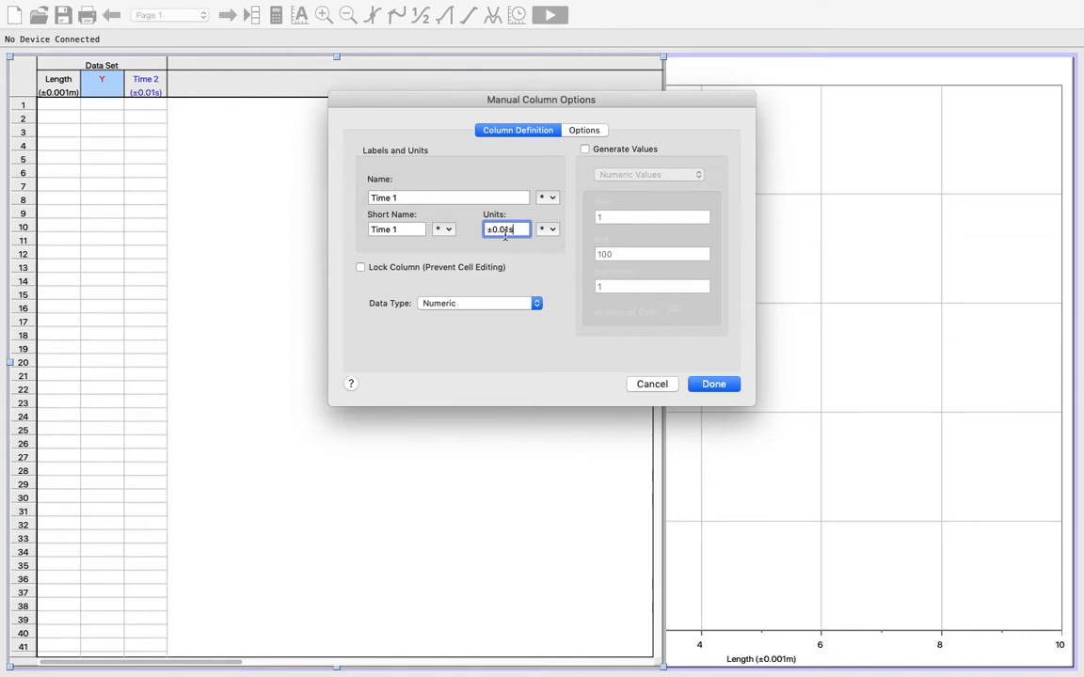
{"action": "left_click", "coordinate": [713, 383]}
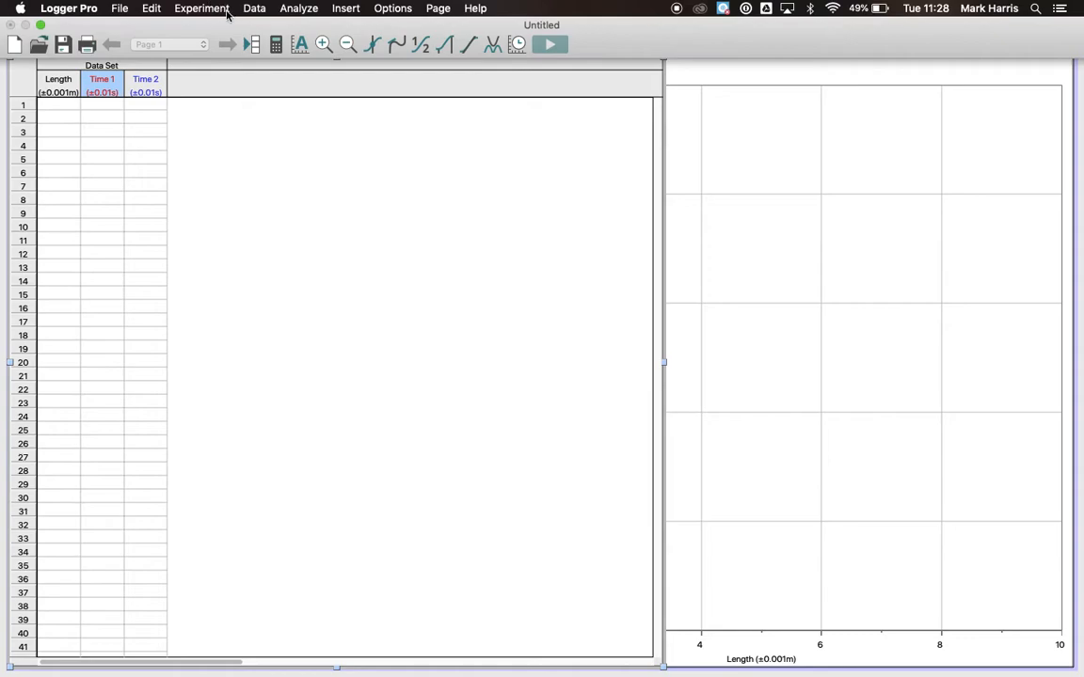
Step: Add a new manual column with the name and short name Time 3 and units ±0.01s
{"action": "left_click", "coordinate": [252, 9]}
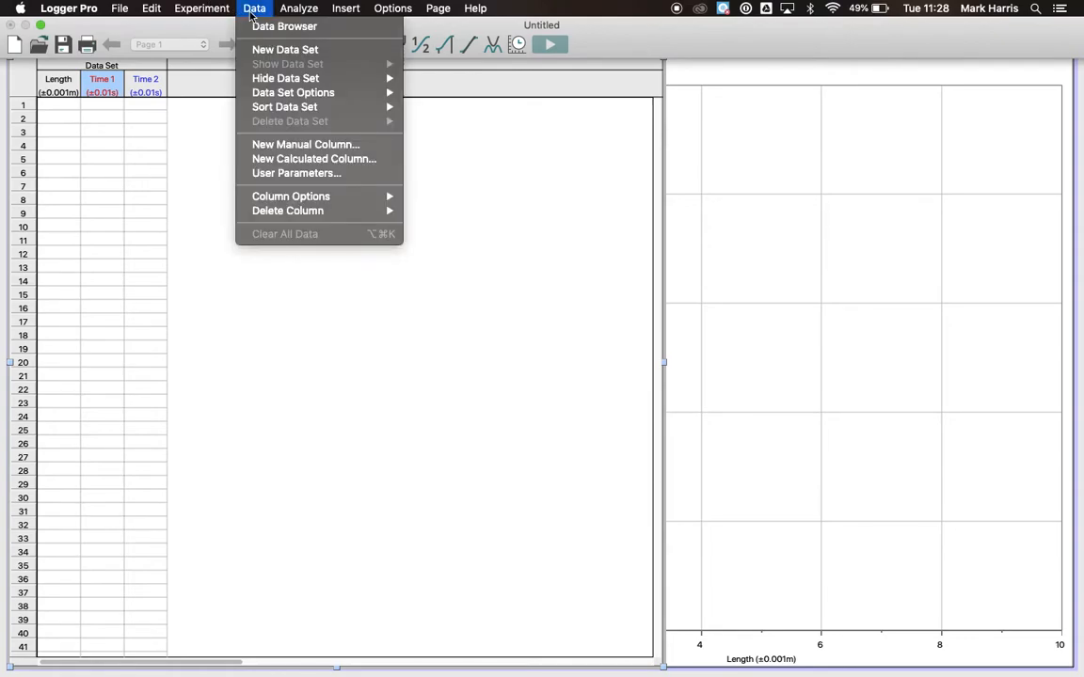
{"action": "left_click", "coordinate": [275, 144]}
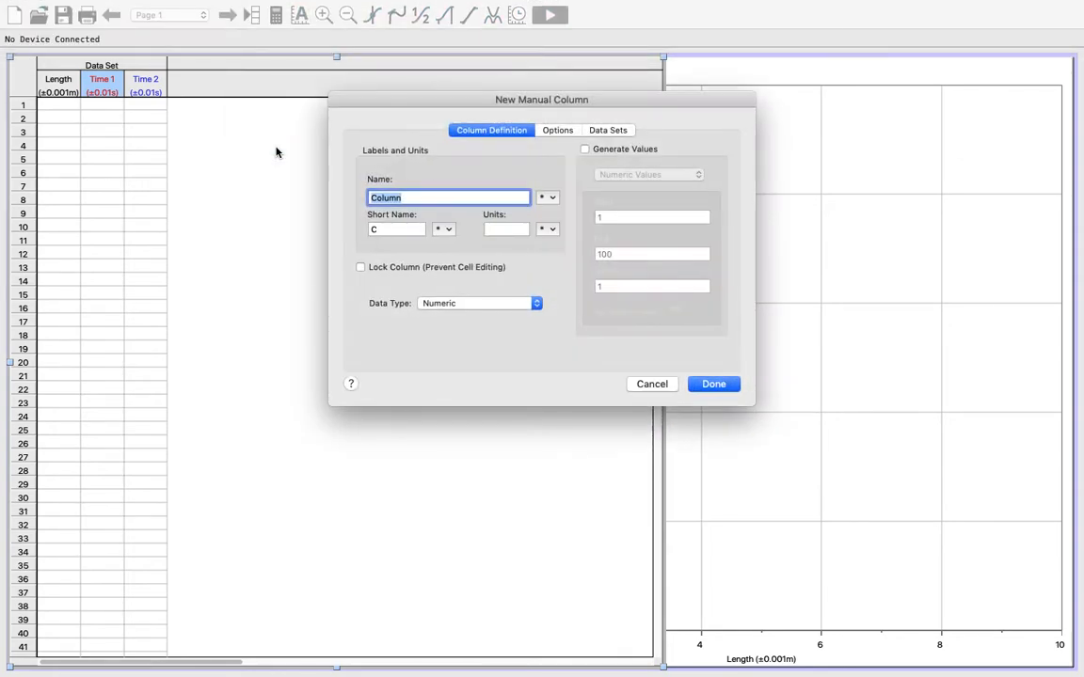
{"action": "type", "text": "Time 3"}
{"action": "left_click", "coordinate": [402, 229]}
{"action": "key", "text": "BackSpace"}
{"action": "type", "text": "Time 3"}
{"action": "left_click", "coordinate": [513, 231]}
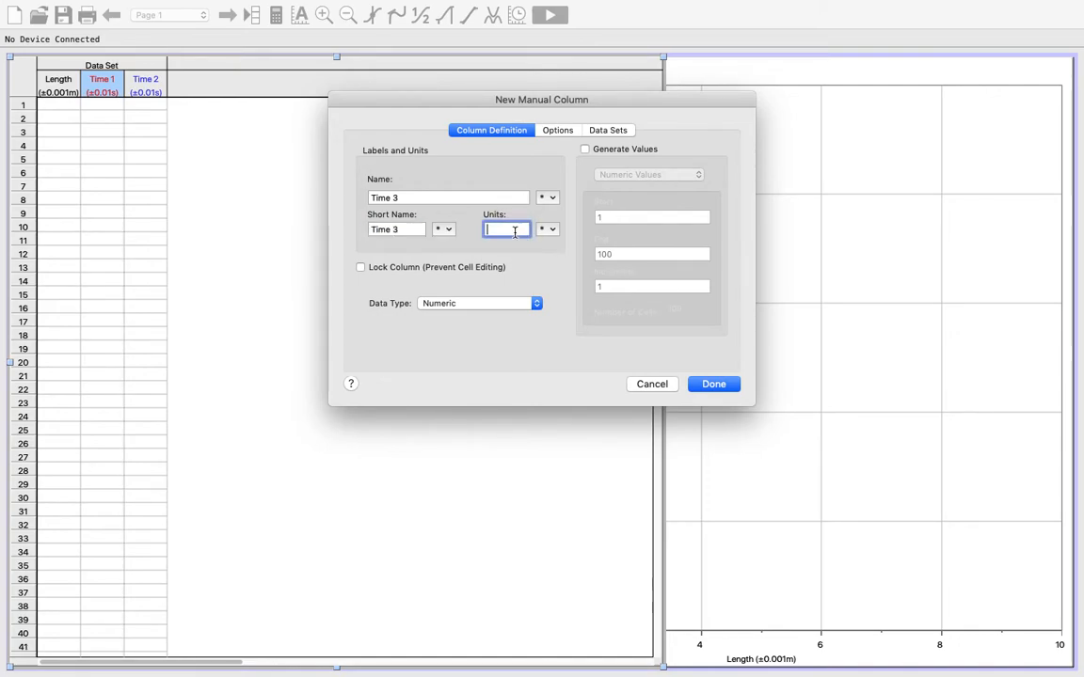
{"action": "type", "text": "±0.01s"}
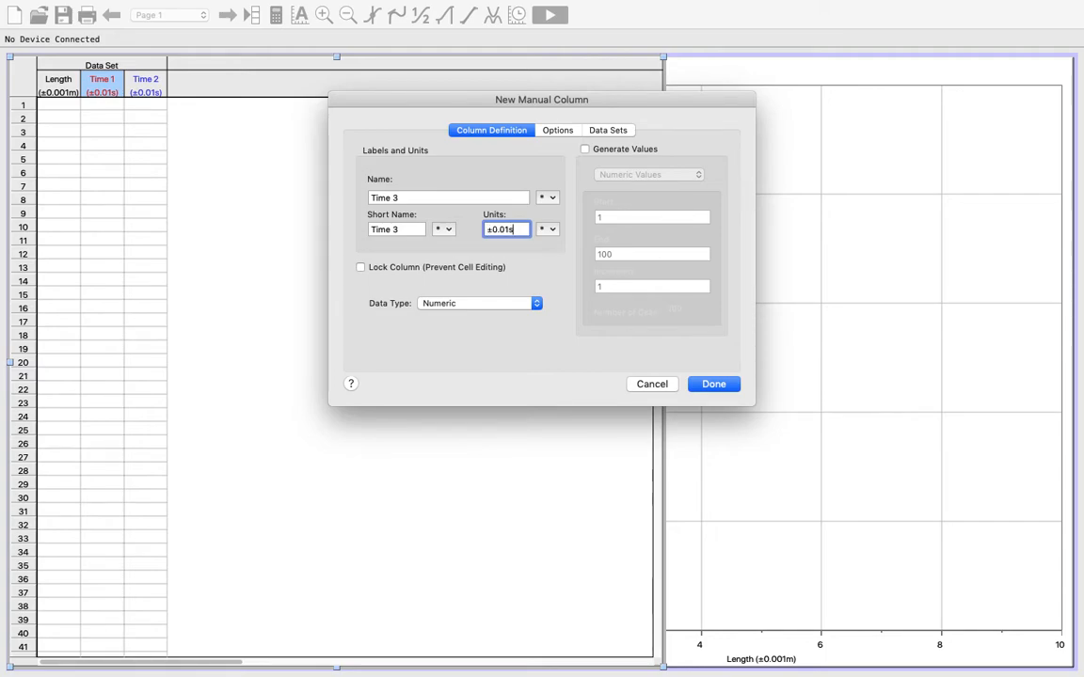
{"action": "left_click", "coordinate": [710, 383]}
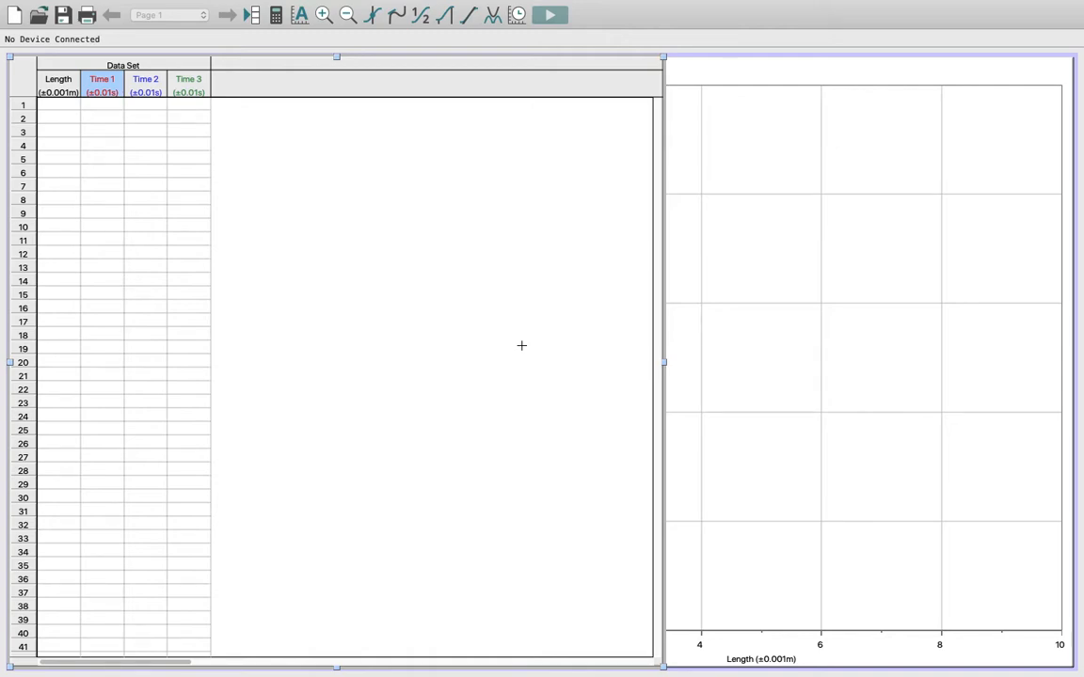
Step: Enter the lengths 0.420, 0.342, 0.264, 0.190 and 0.11 in rows 1 to 5 of the Length column
{"action": "left_click", "coordinate": [68, 104]}
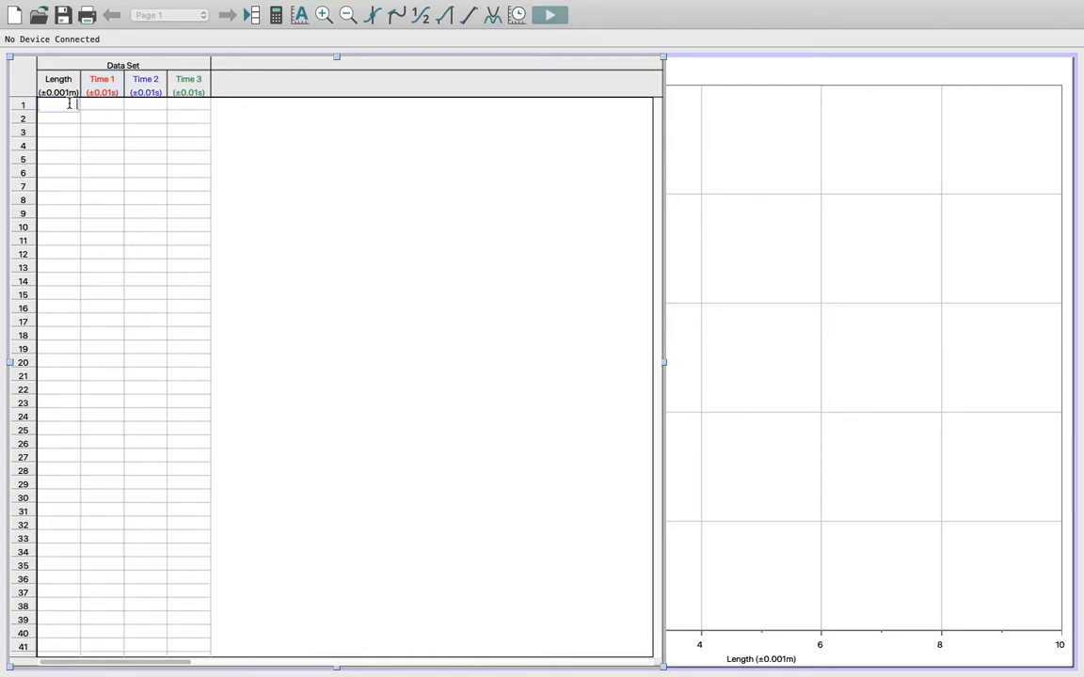
{"action": "type", "text": "0.420"}
{"action": "key", "text": "Return"}
{"action": "type", "text": "42"}
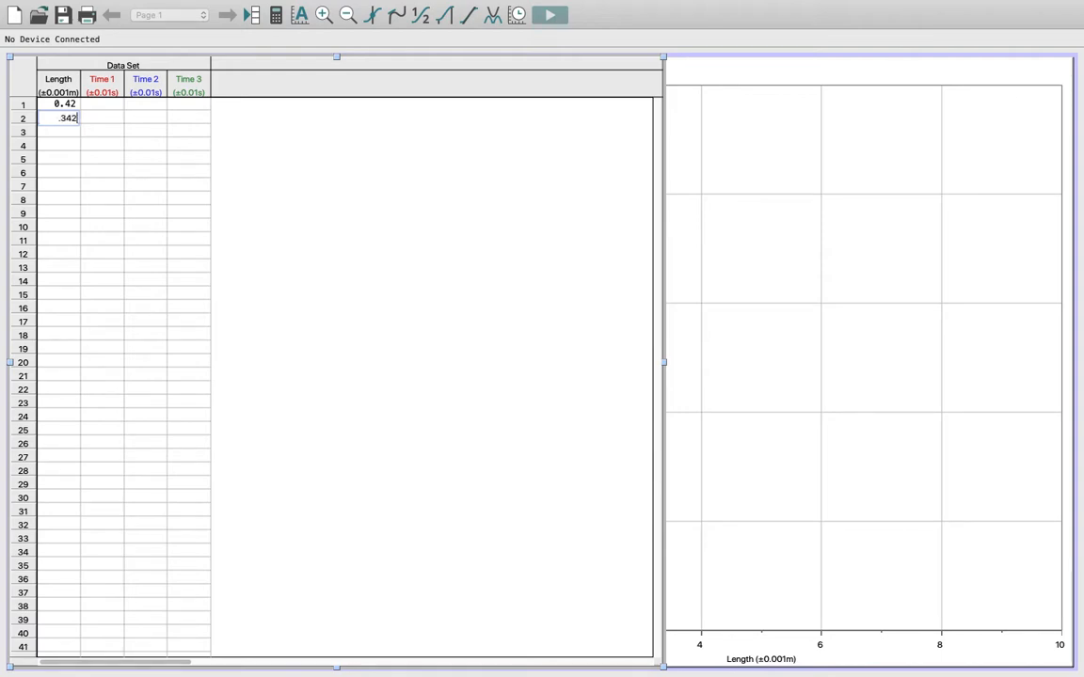
{"action": "key", "text": "Return"}
{"action": "type", "text": ".2"}
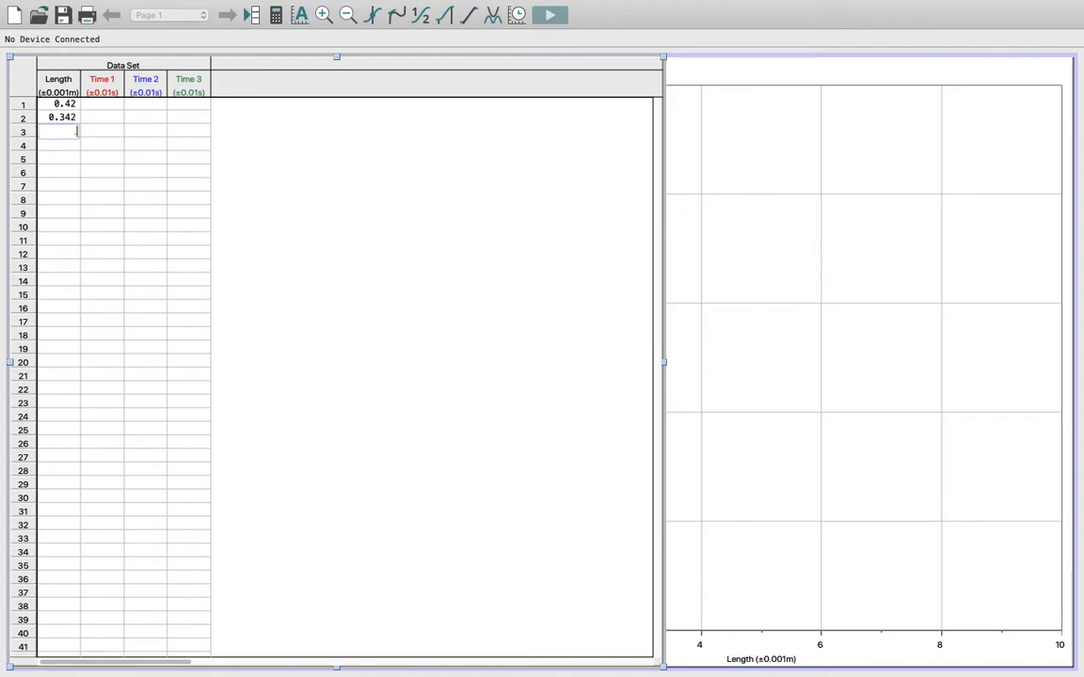
{"action": "type", "text": "64"}
{"action": "key", "text": "Return"}
{"action": "type", "text": ".190"}
{"action": "key", "text": "Return"}
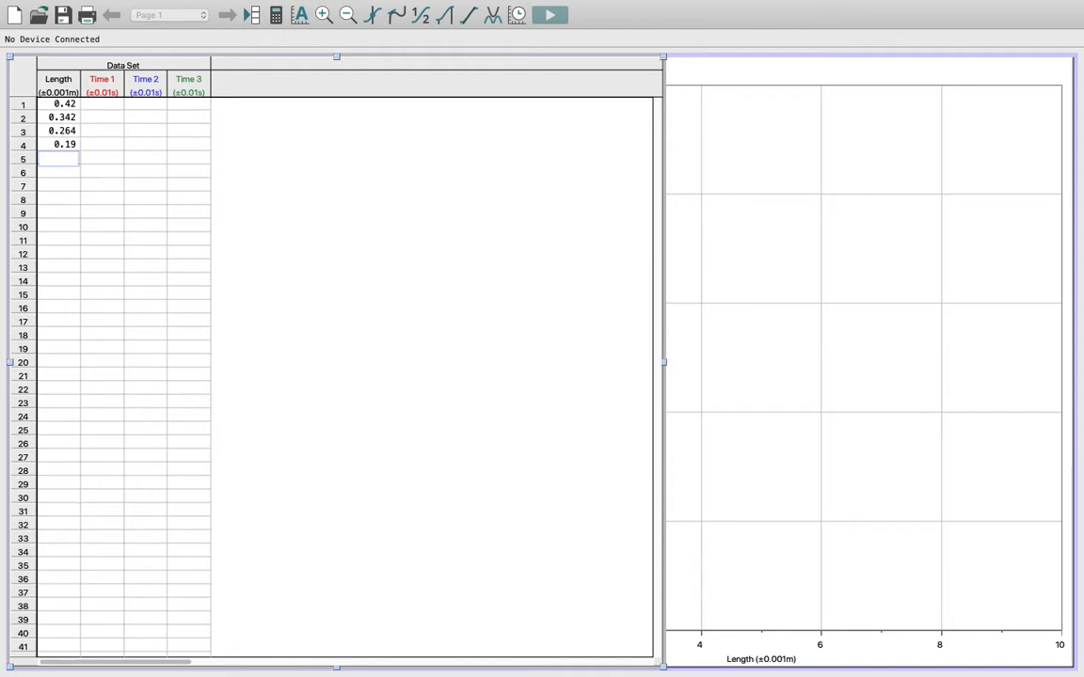
{"action": "type", "text": ".11"}
{"action": "key", "text": "Tab"}
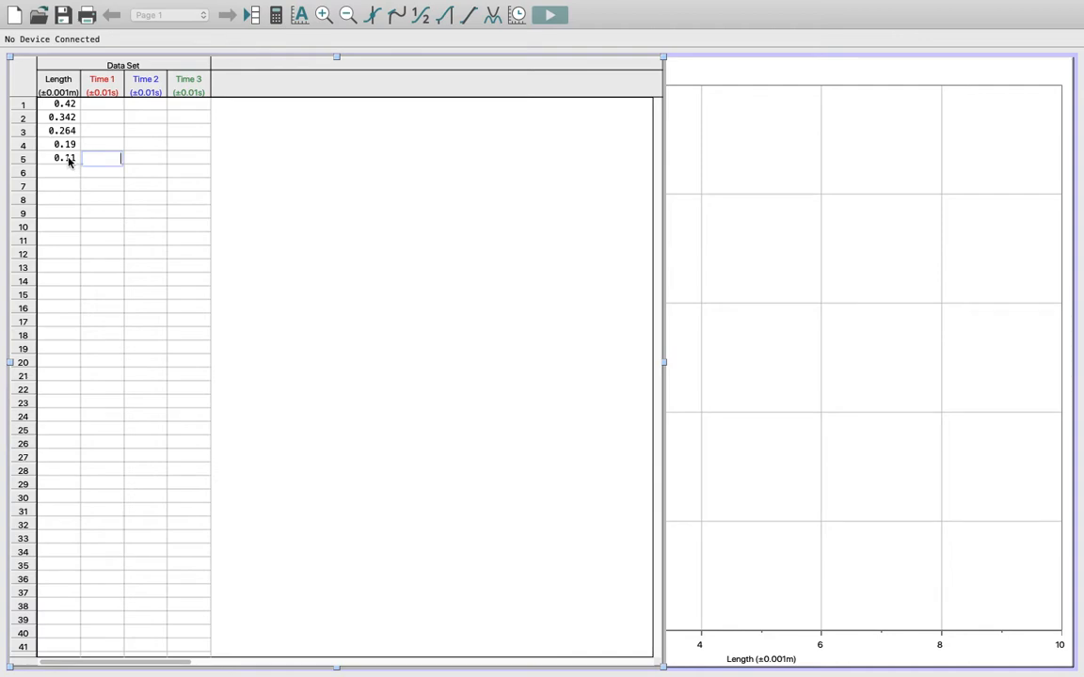
Step: Set the Length column's displayed precision to 3 decimal places
{"action": "double_click", "coordinate": [63, 88]}
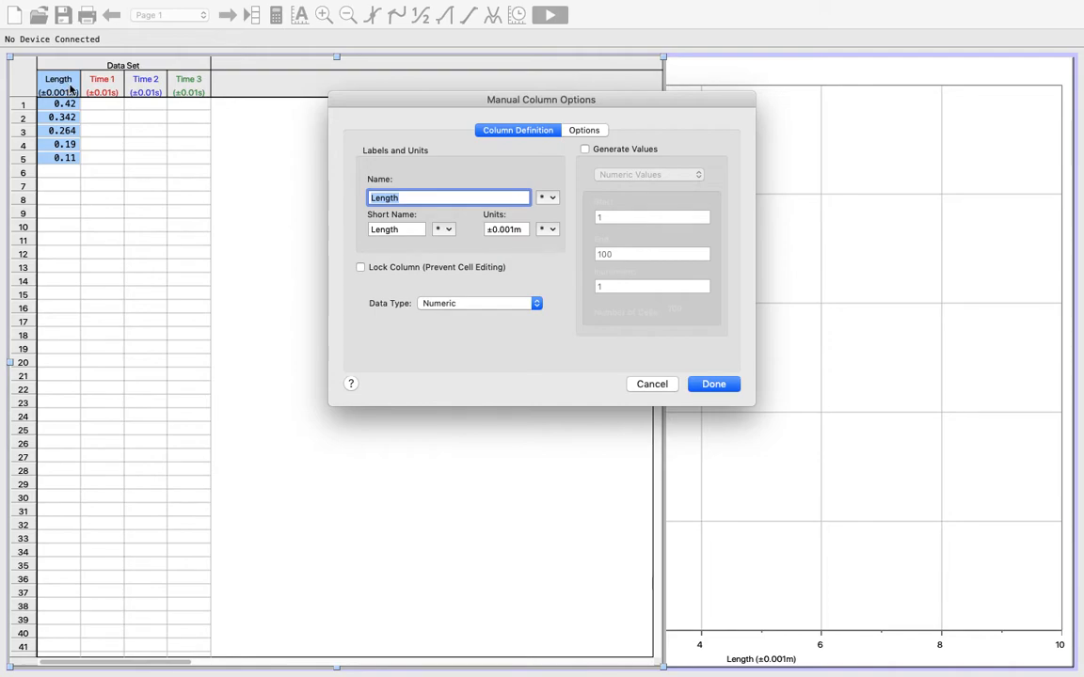
{"action": "left_click", "coordinate": [587, 130]}
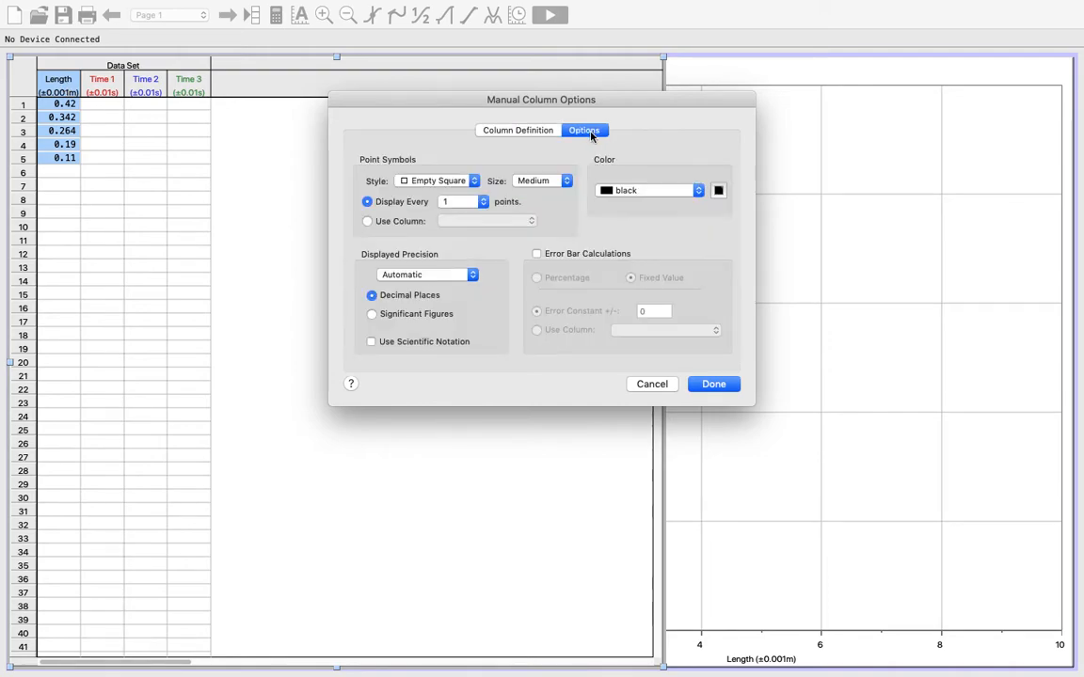
{"action": "left_click", "coordinate": [404, 277]}
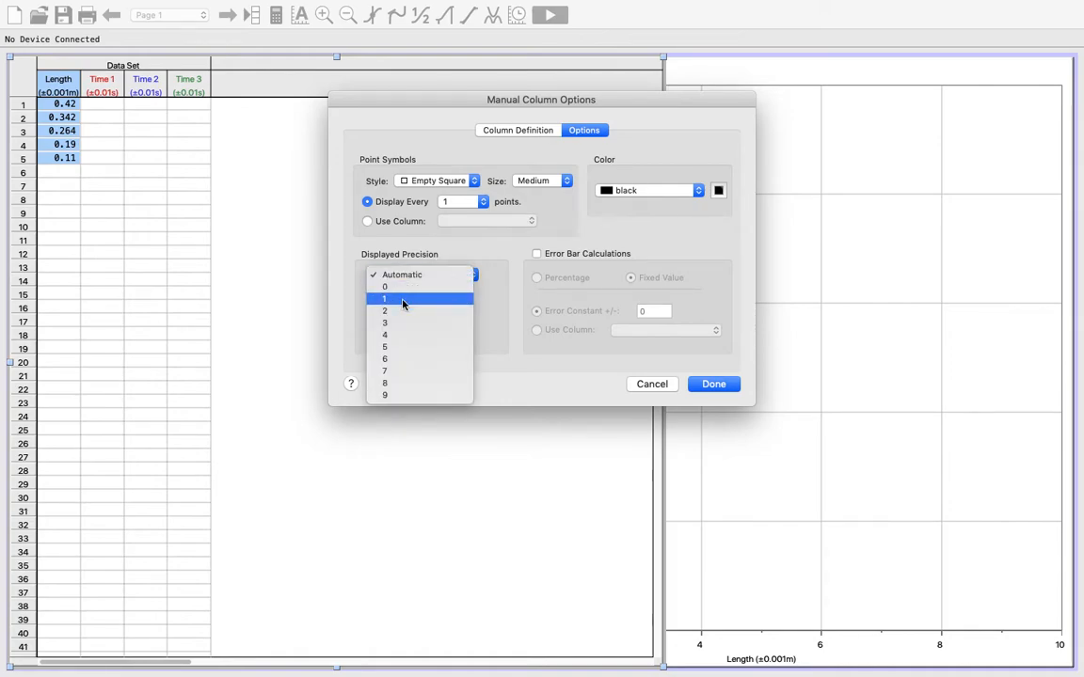
{"action": "left_click", "coordinate": [404, 324]}
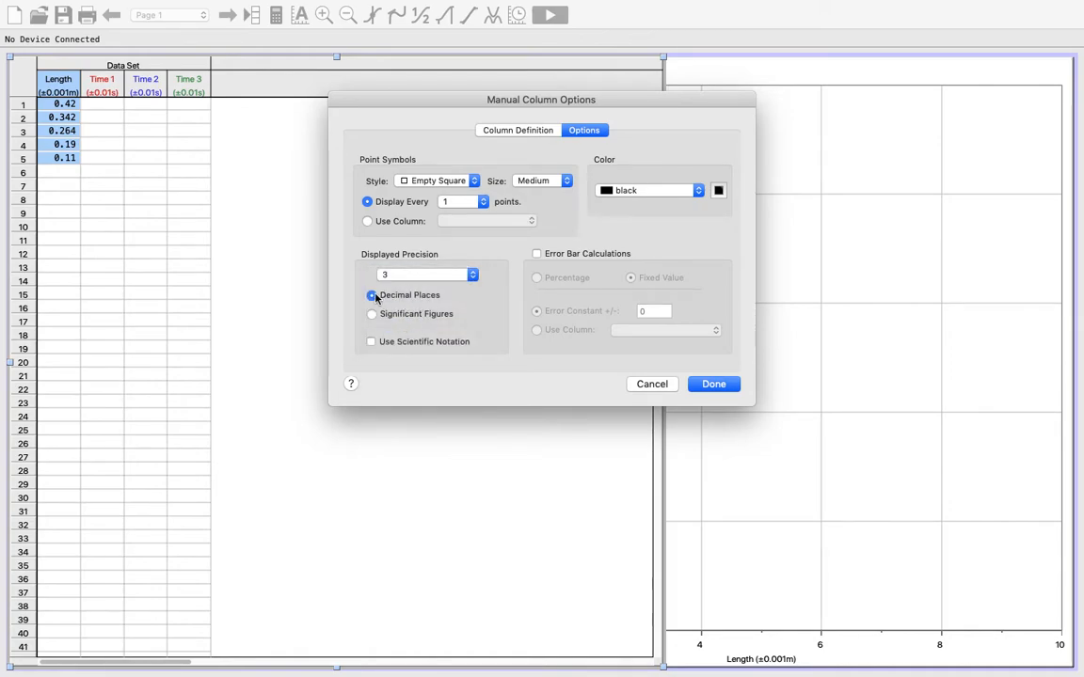
{"action": "left_click", "coordinate": [711, 387]}
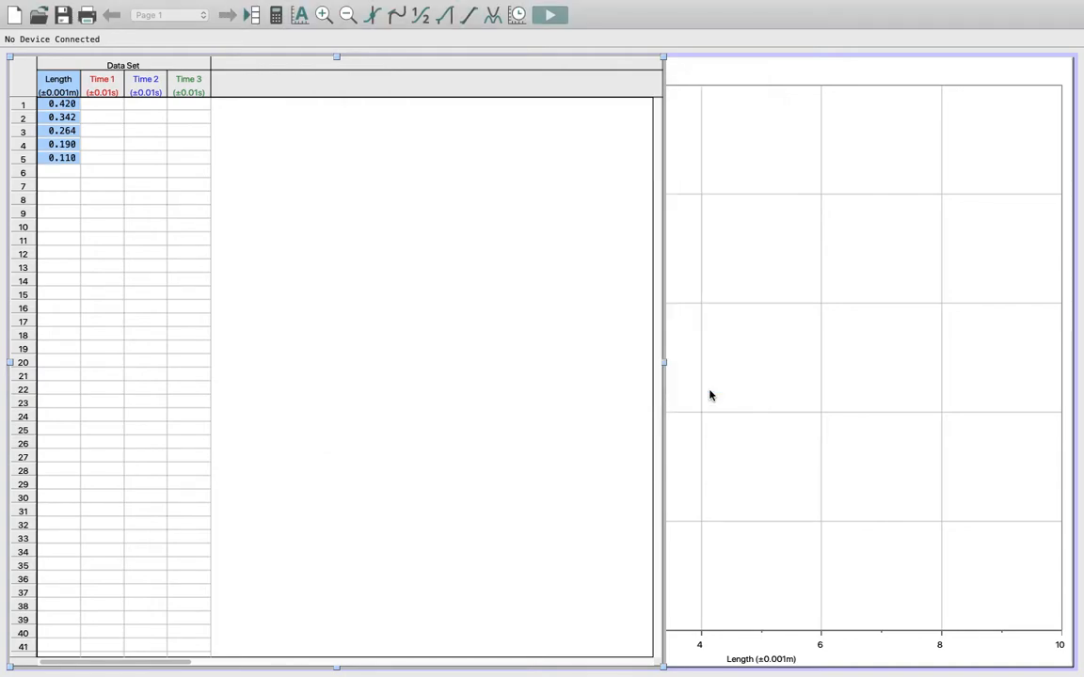
Step: Enter the values 0.25, 0.19, 0.16, 0.14 and 0.1 in rows 1 to 5 of the Time 1 column
{"action": "left_click", "coordinate": [107, 104]}
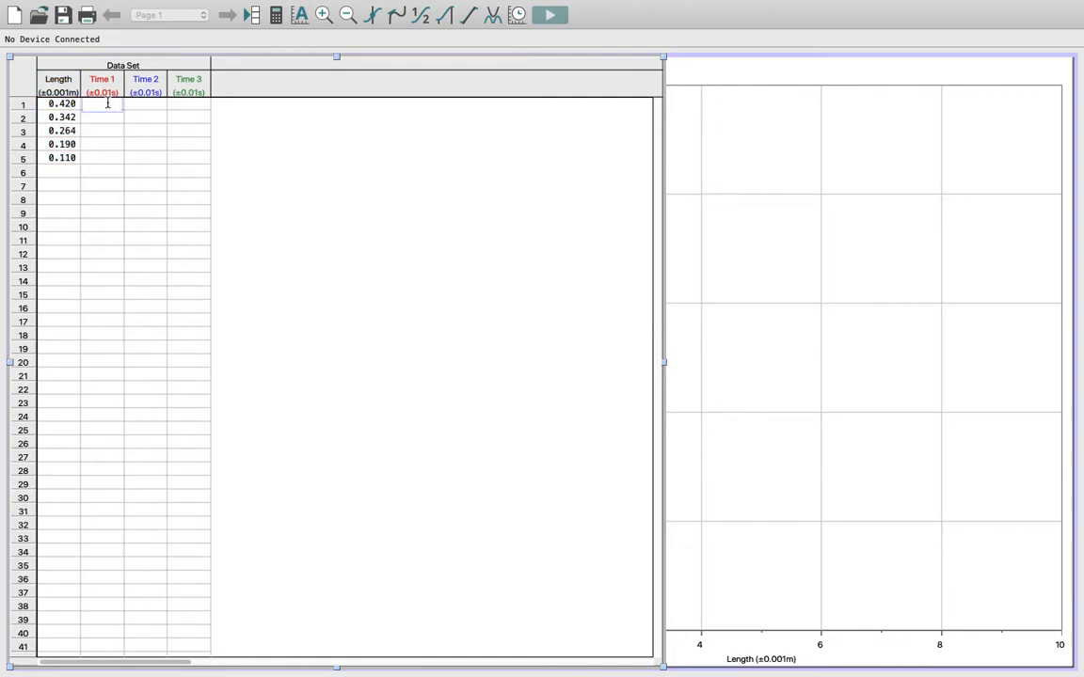
{"action": "type", "text": "0.25"}
{"action": "key", "text": "Return"}
{"action": "type", "text": "0.19"}
{"action": "key", "text": "Return"}
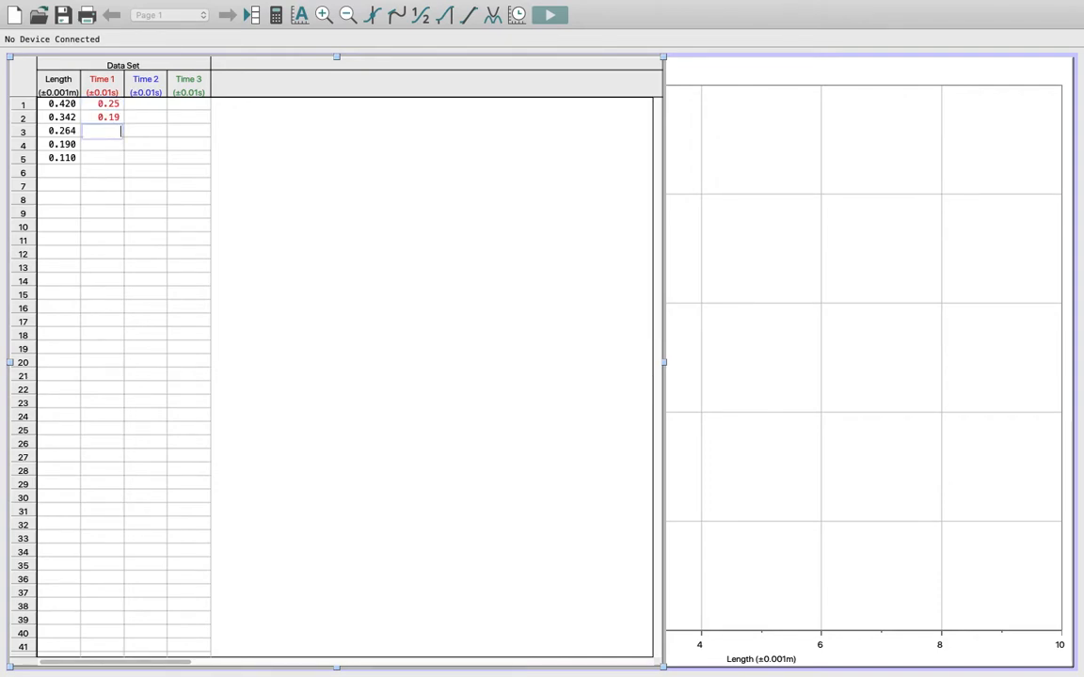
{"action": "type", "text": "0.16"}
{"action": "key", "text": "Return"}
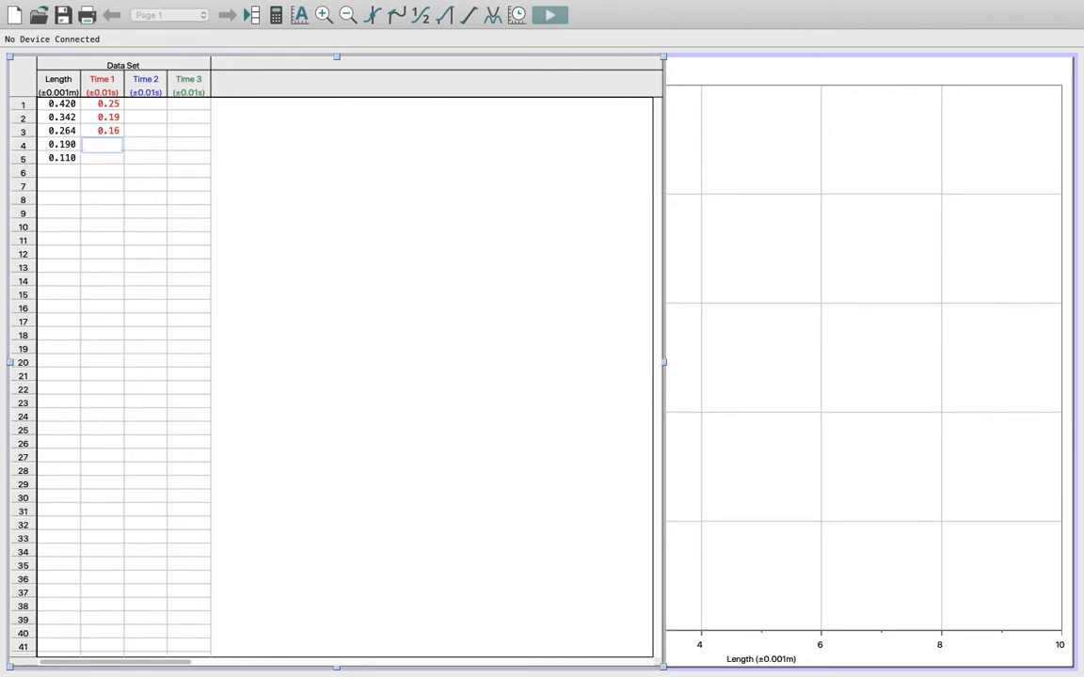
{"action": "type", "text": "0.14"}
{"action": "key", "text": "Return"}
{"action": "type", "text": ".1"}
{"action": "key", "text": "Tab"}
Step: Enter the values 0.24, 0.19, 0.17, 0.13 and 0.09 in rows 1 to 5 of the Time 2 column
{"action": "key", "text": "Up"}
{"action": "key", "text": "Up"}
{"action": "key", "text": "Up"}
{"action": "key", "text": "Up"}
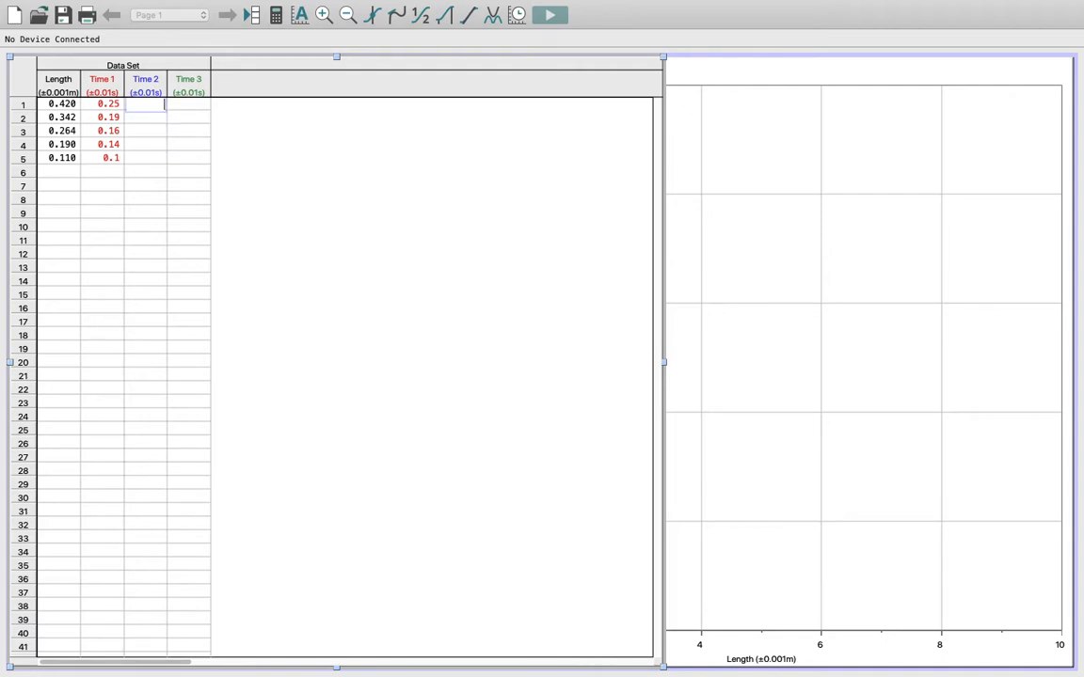
{"action": "type", "text": ".24"}
{"action": "key", "text": "Return"}
{"action": "type", "text": ".19"}
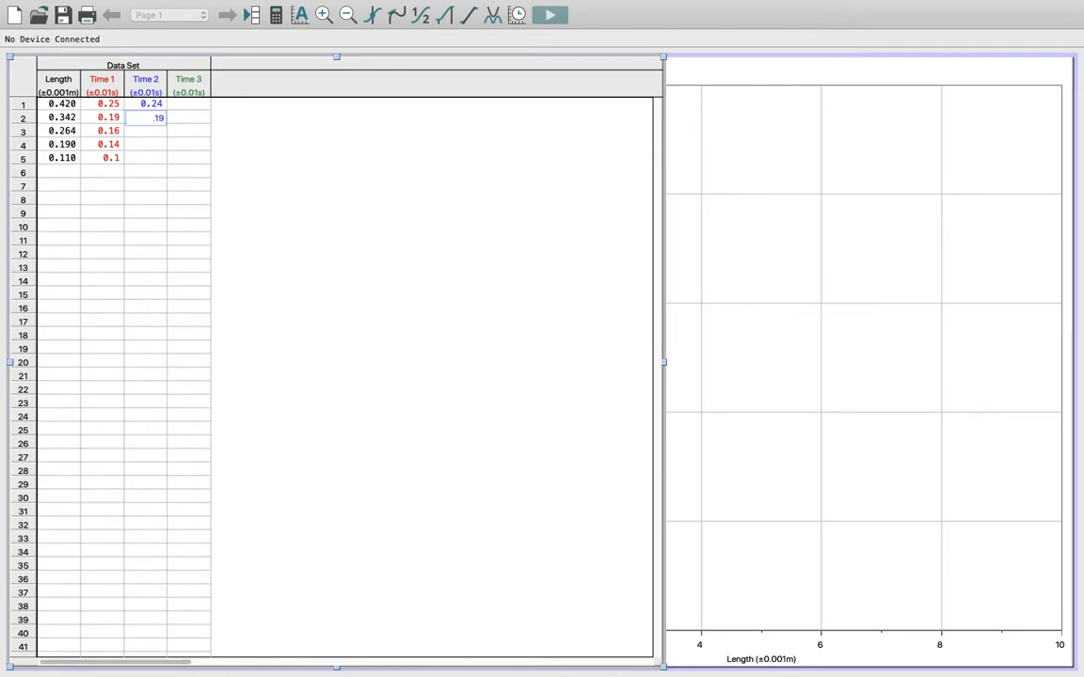
{"action": "key", "text": "Return"}
{"action": "type", "text": ".17"}
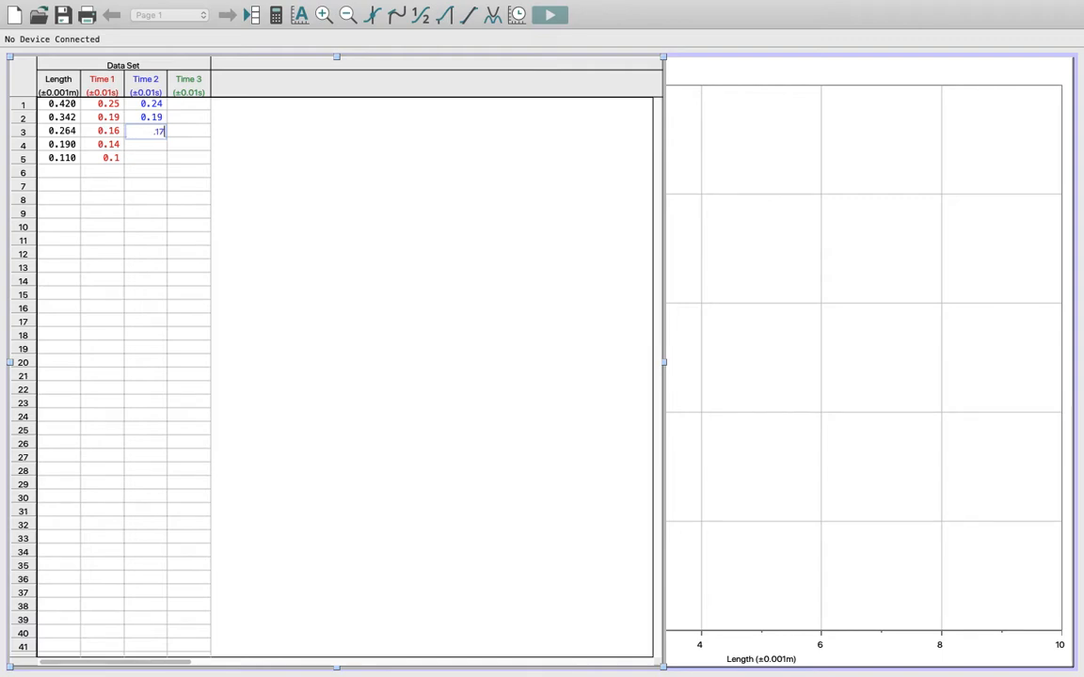
{"action": "key", "text": "Return"}
{"action": "type", "text": ".13"}
{"action": "key", "text": "Return"}
{"action": "type", "text": ".09"}
{"action": "key", "text": "Tab"}
Step: Enter the values 0.21, 0.18, 0.17, 0.13 and 0.10 in rows 1 to 5 of the Time 3 column
{"action": "key", "text": "Up"}
{"action": "key", "text": "Up"}
{"action": "key", "text": "Up"}
{"action": "key", "text": "Up"}
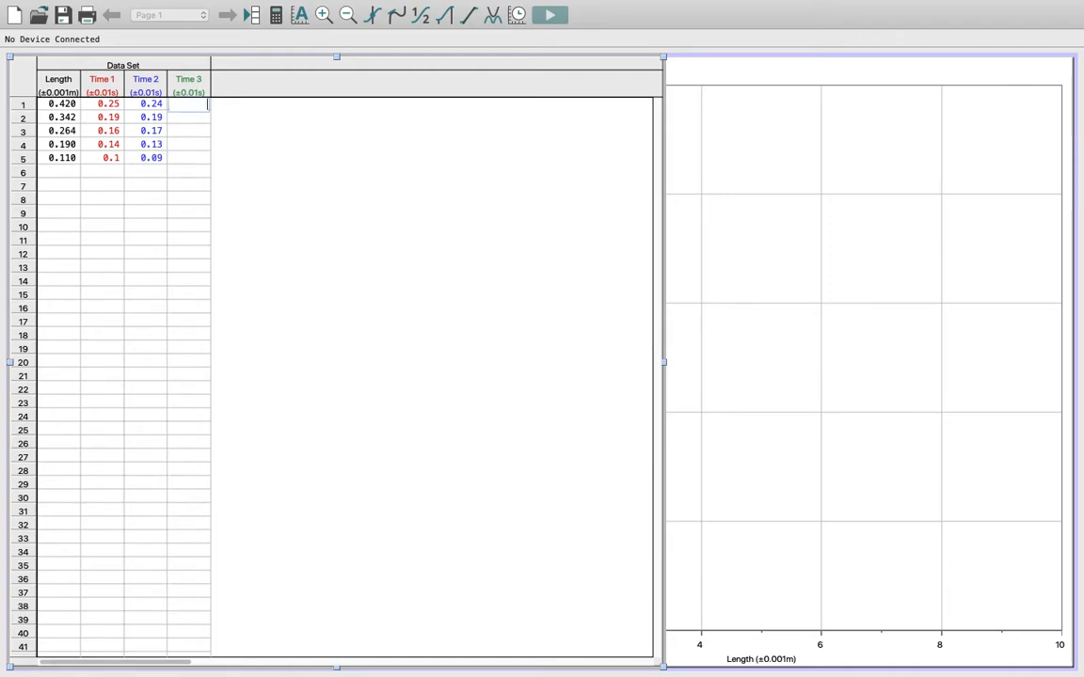
{"action": "type", "text": ".21"}
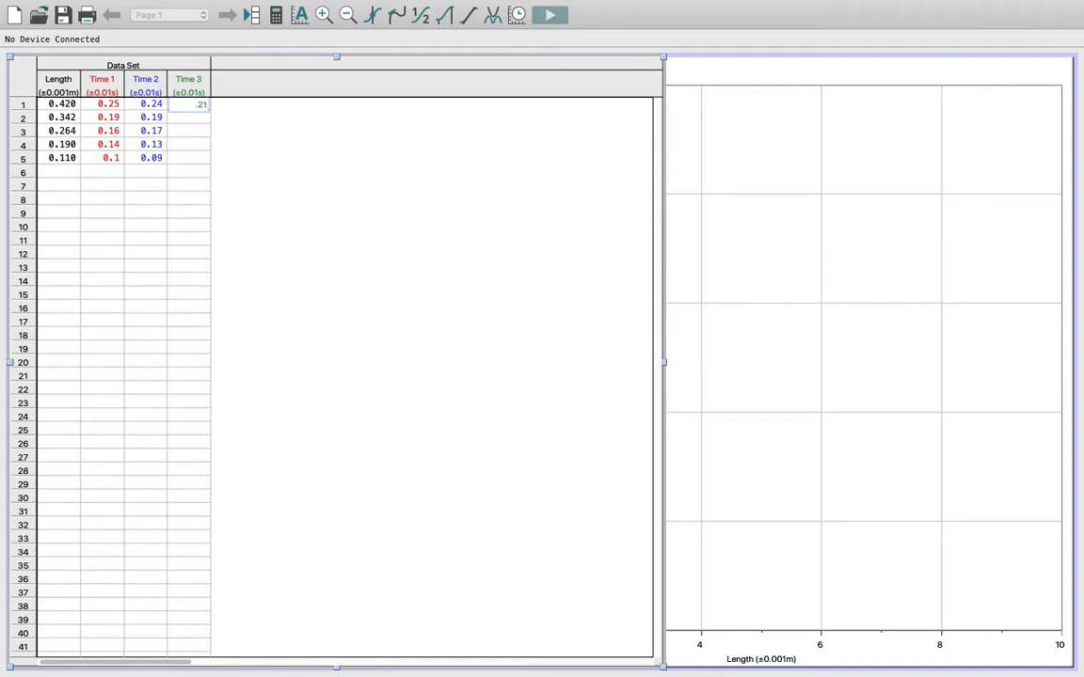
{"action": "key", "text": "Return"}
{"action": "type", "text": ".18"}
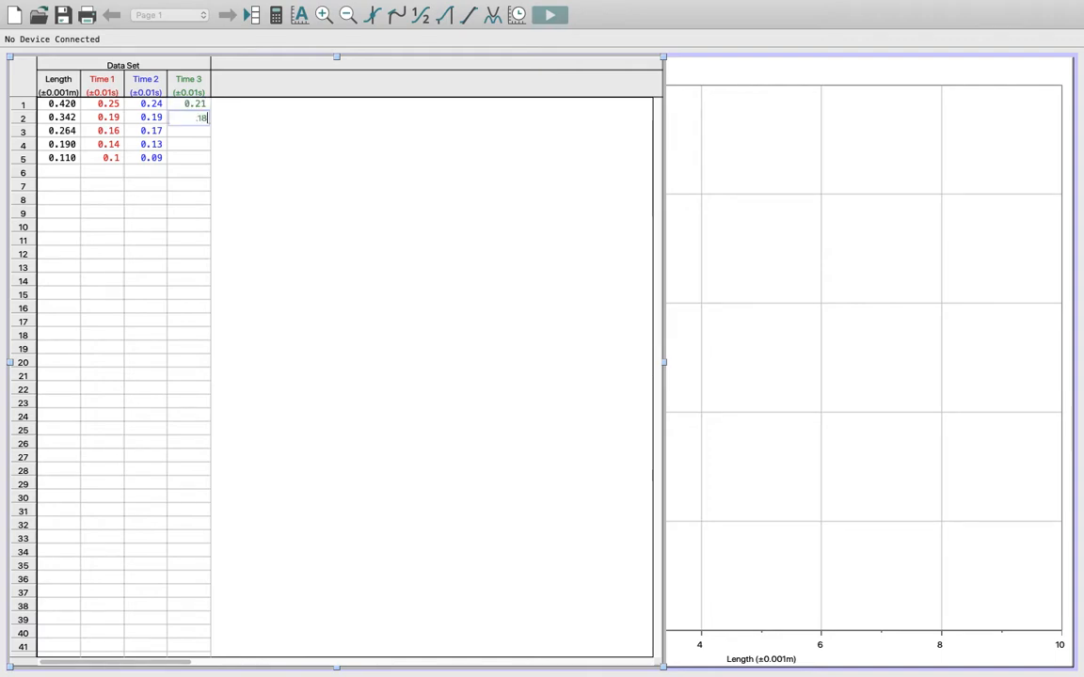
{"action": "key", "text": "Return"}
{"action": "type", "text": ".17"}
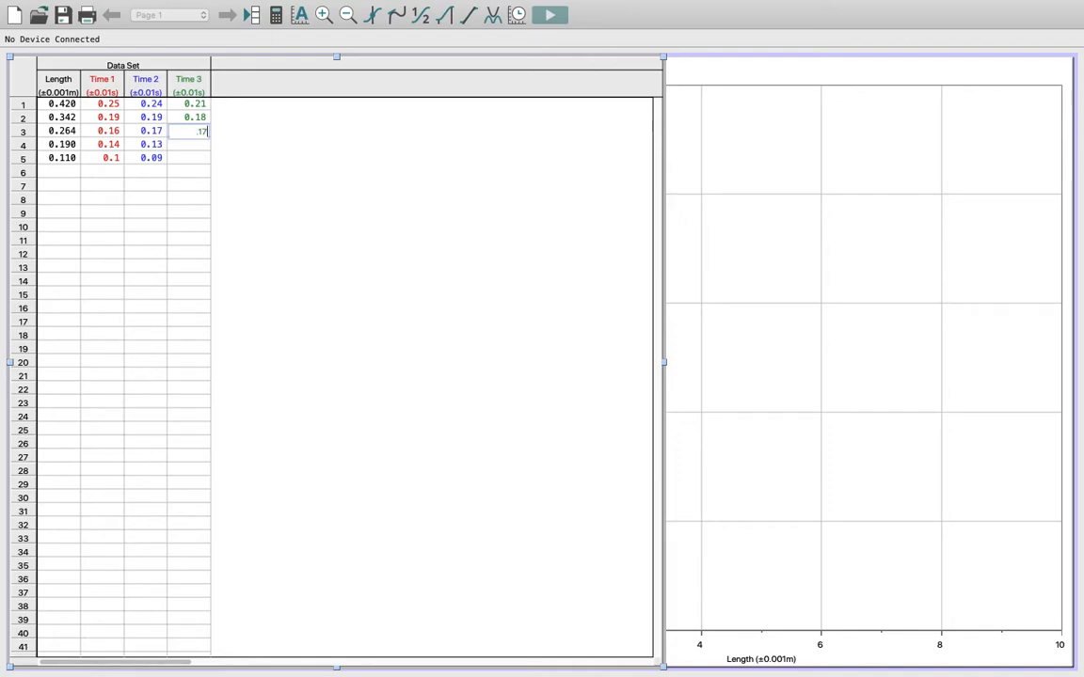
{"action": "key", "text": "Return"}
{"action": "type", "text": ".13"}
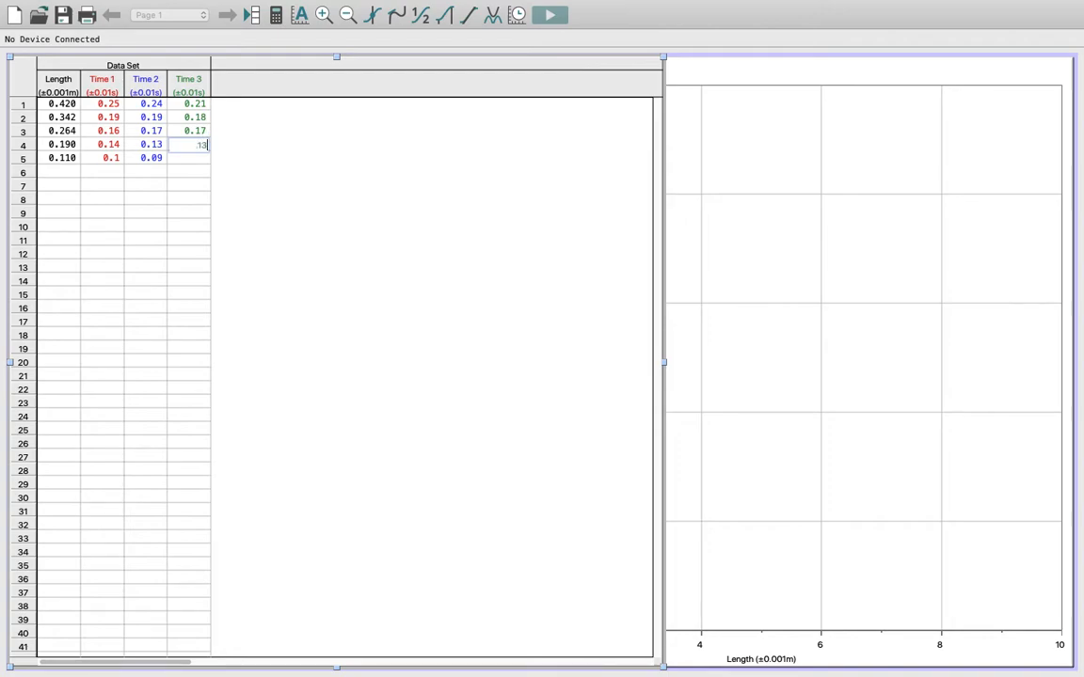
{"action": "key", "text": "Return"}
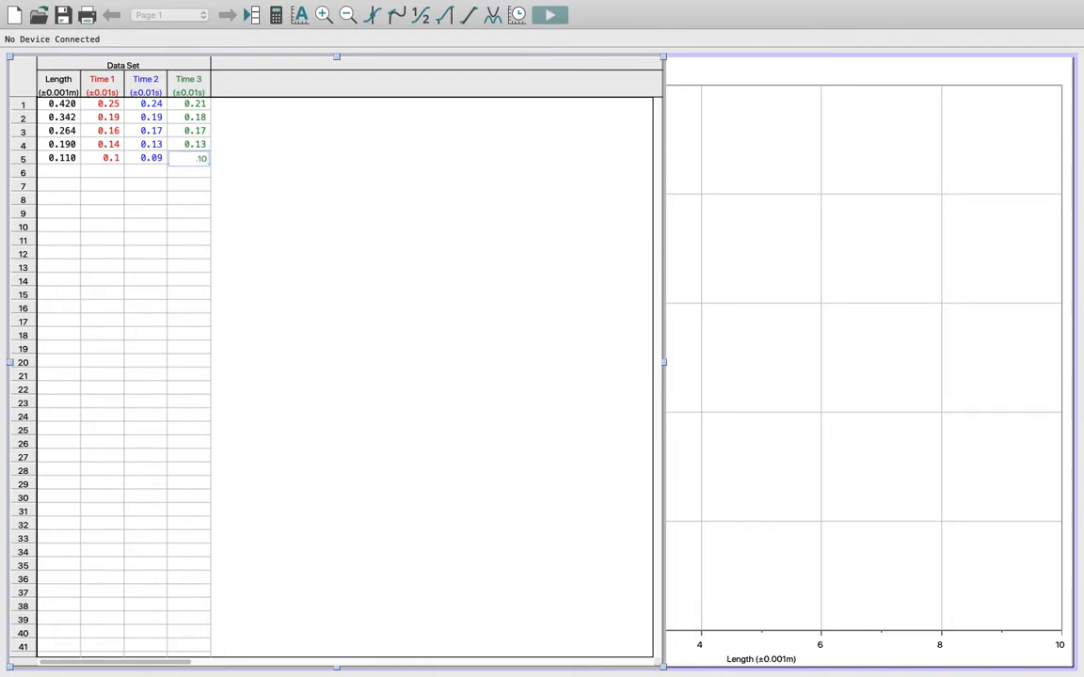
{"action": "key", "text": "Return"}
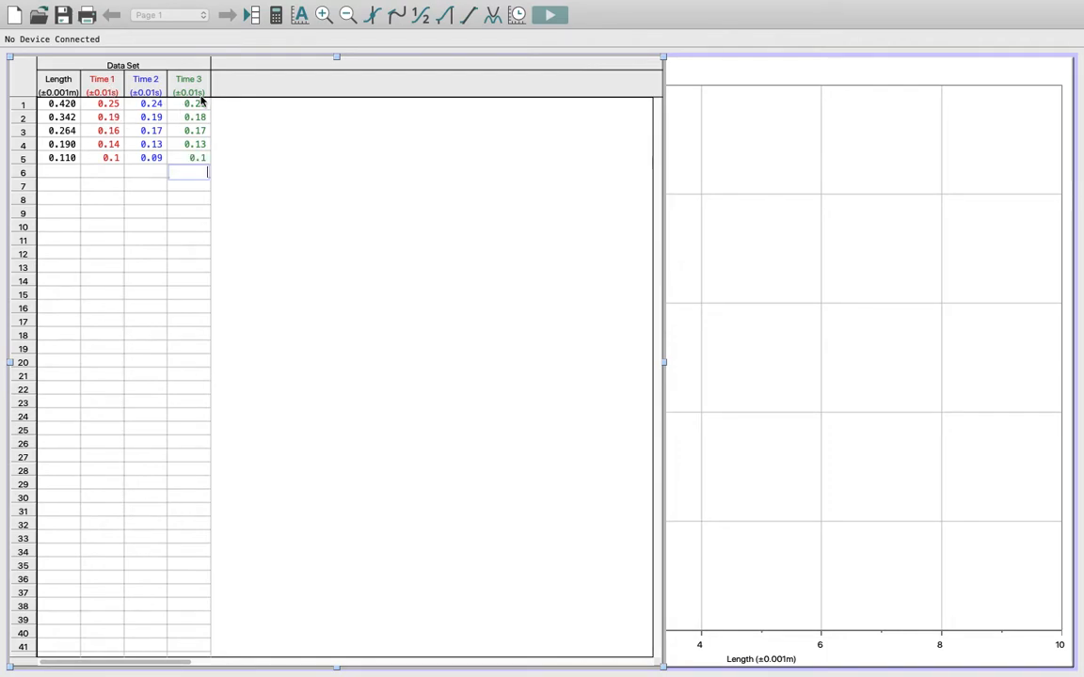
Step: Set the Time 1 column's displayed precision to 2 decimal places
{"action": "double_click", "coordinate": [101, 85]}
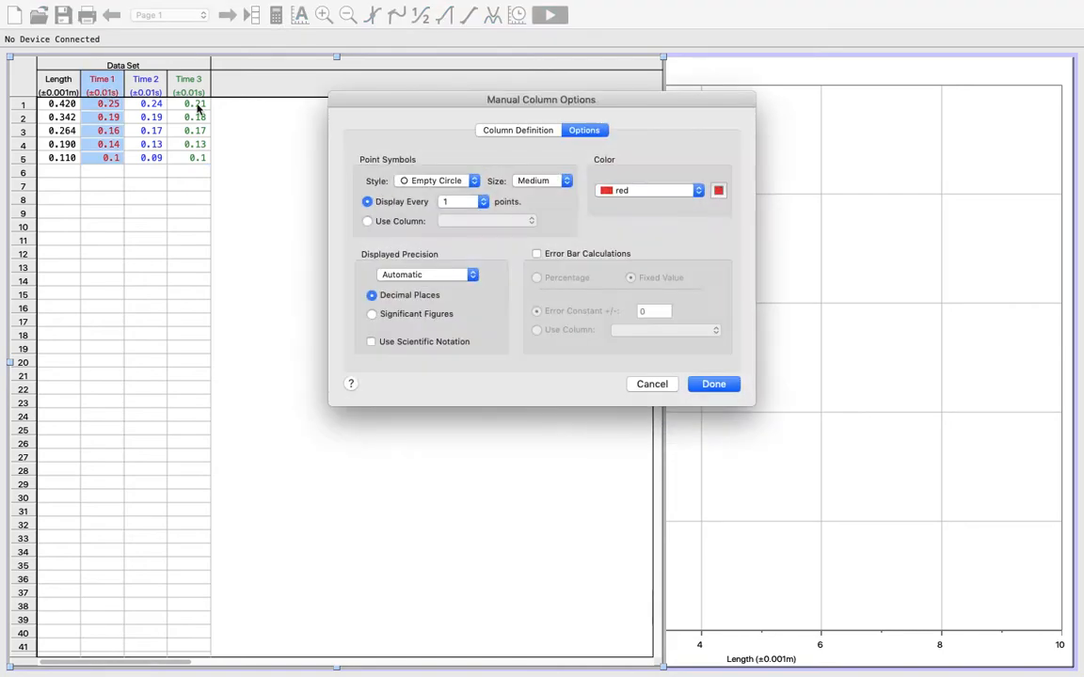
{"action": "left_click", "coordinate": [466, 274]}
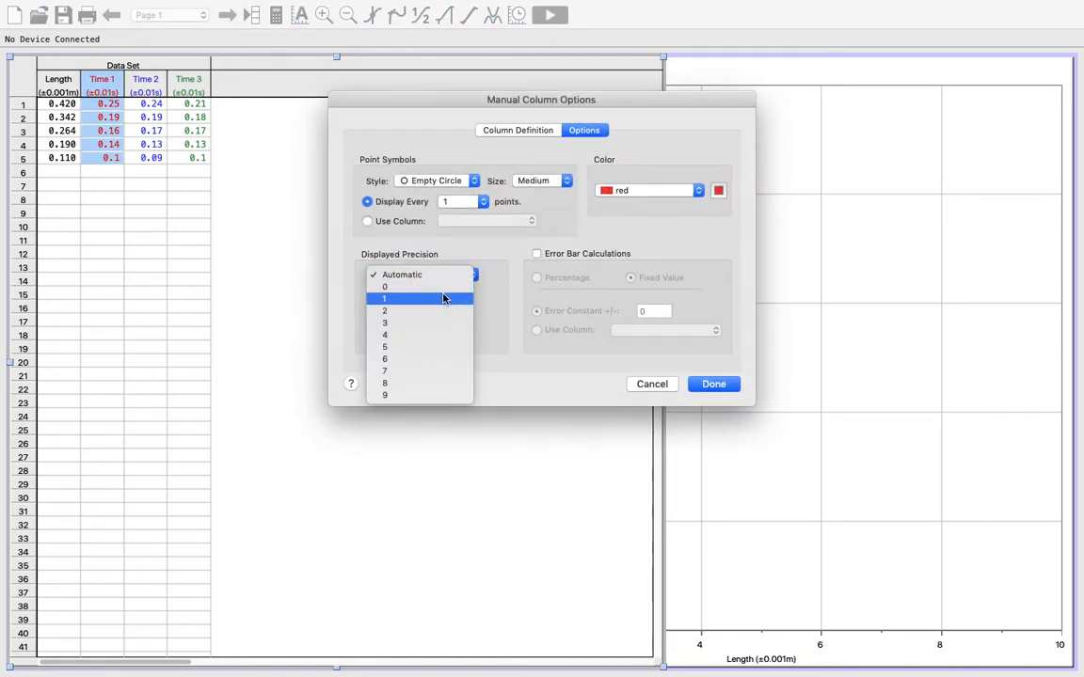
{"action": "left_click", "coordinate": [461, 311]}
{"action": "left_click", "coordinate": [718, 387]}
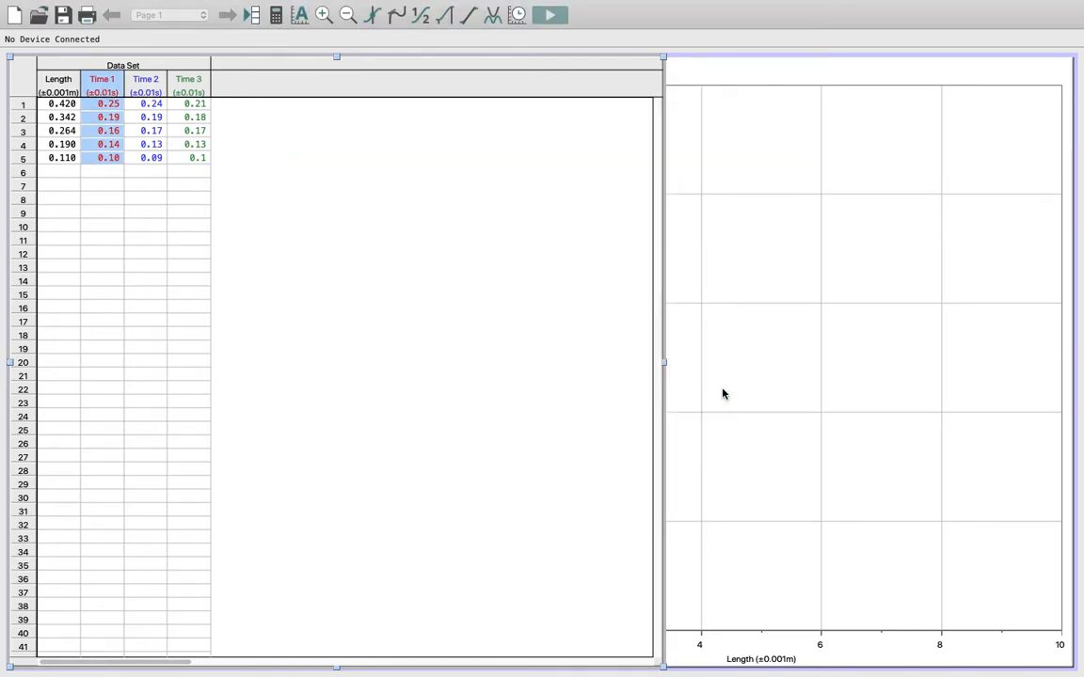
Step: Set the Time 3 column's displayed precision to 2 decimal places
{"action": "double_click", "coordinate": [184, 81]}
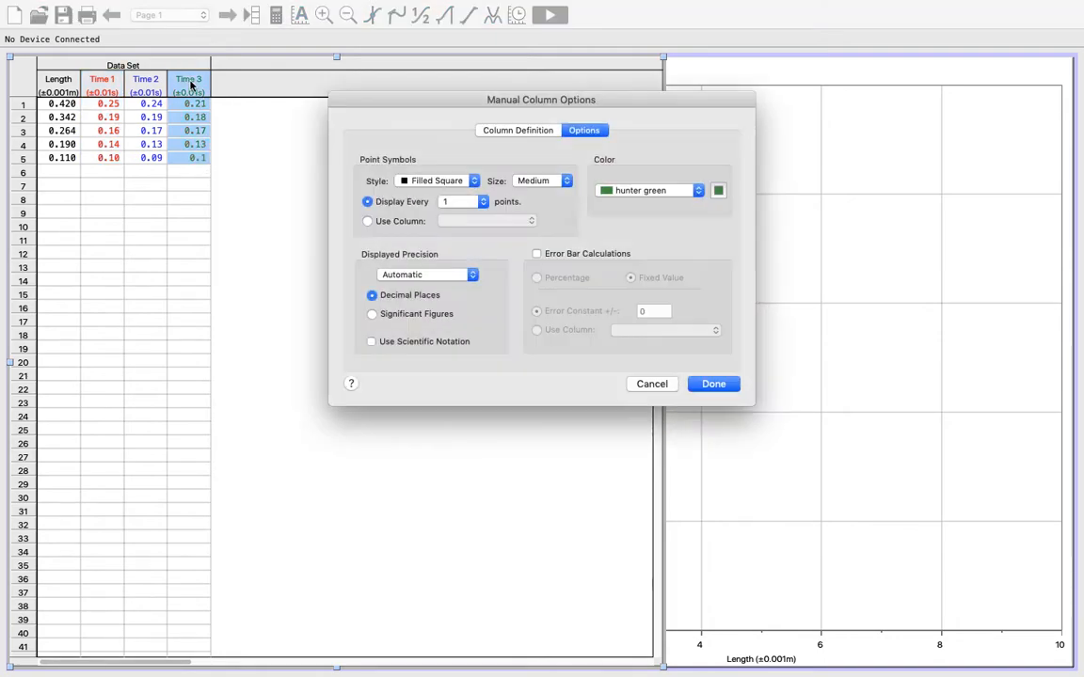
{"action": "left_click", "coordinate": [425, 275]}
{"action": "left_click", "coordinate": [426, 313]}
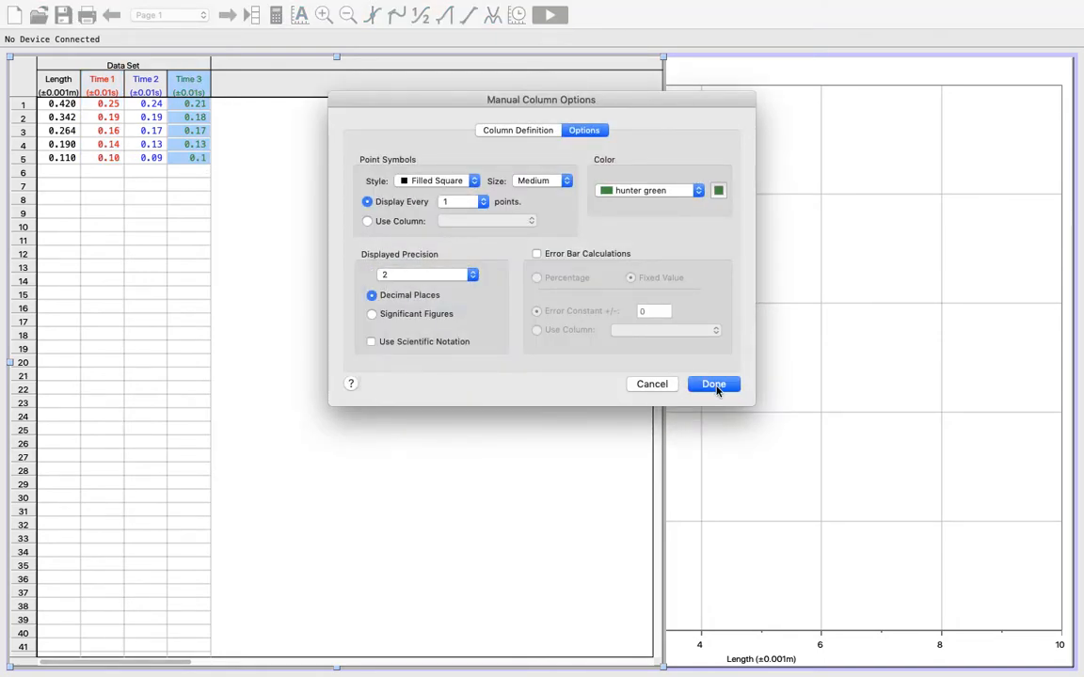
{"action": "left_click", "coordinate": [714, 384]}
Step: Set the Time 2 column's displayed precision to 2 decimal places and deselect the column
{"action": "double_click", "coordinate": [143, 85]}
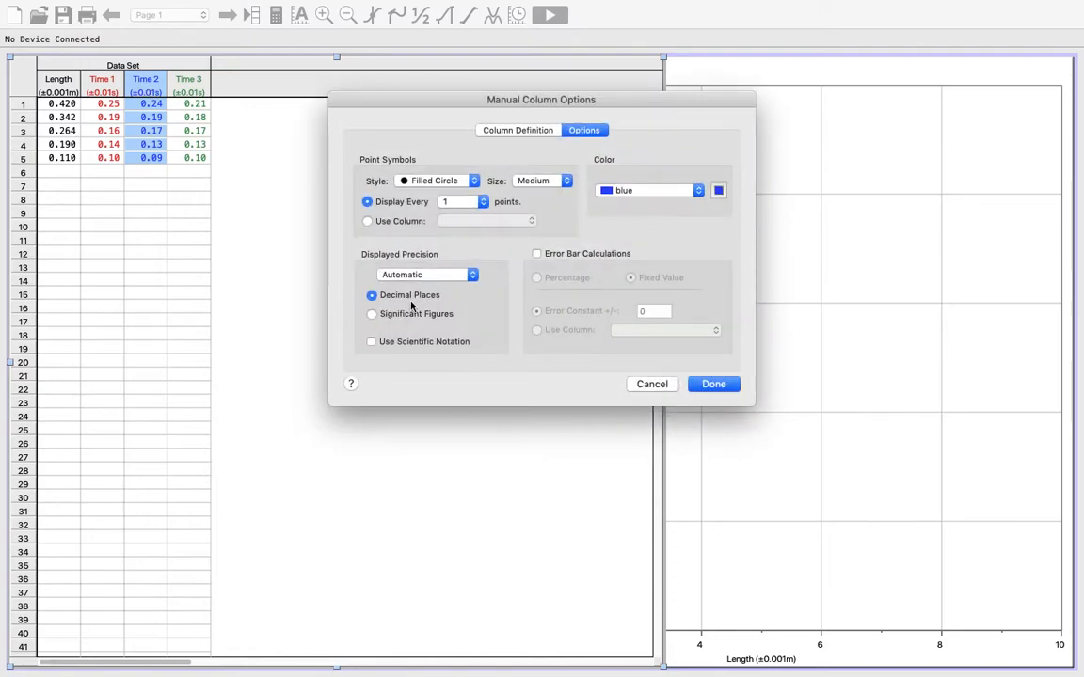
{"action": "left_click", "coordinate": [433, 277]}
{"action": "left_click", "coordinate": [419, 314]}
{"action": "left_click", "coordinate": [714, 384]}
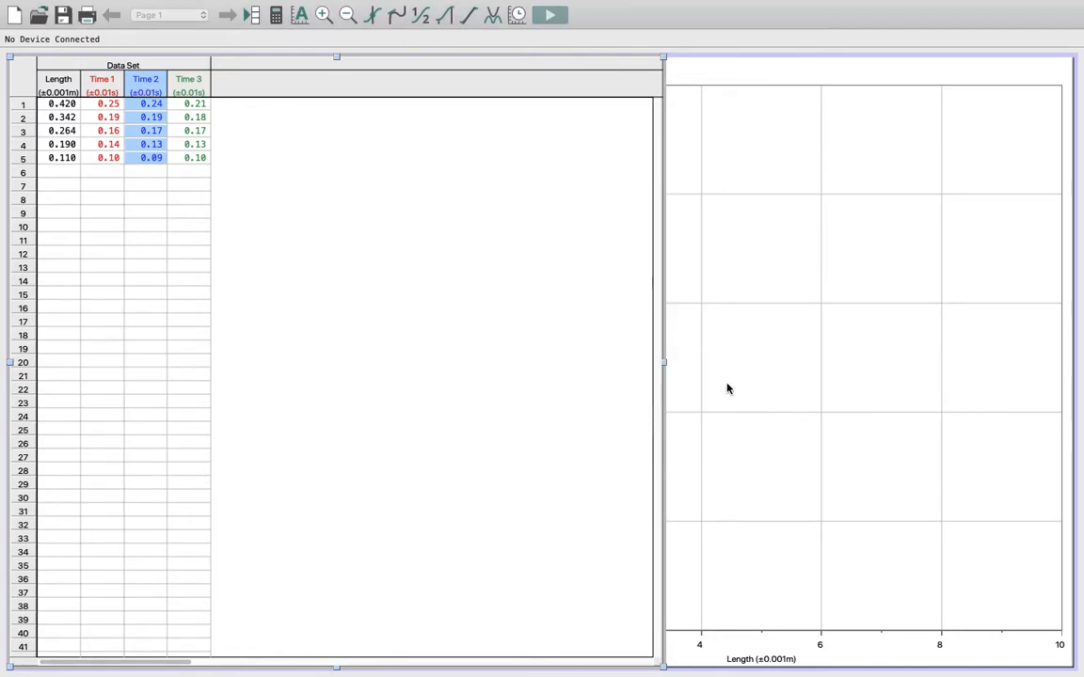
{"action": "left_click", "coordinate": [129, 235]}
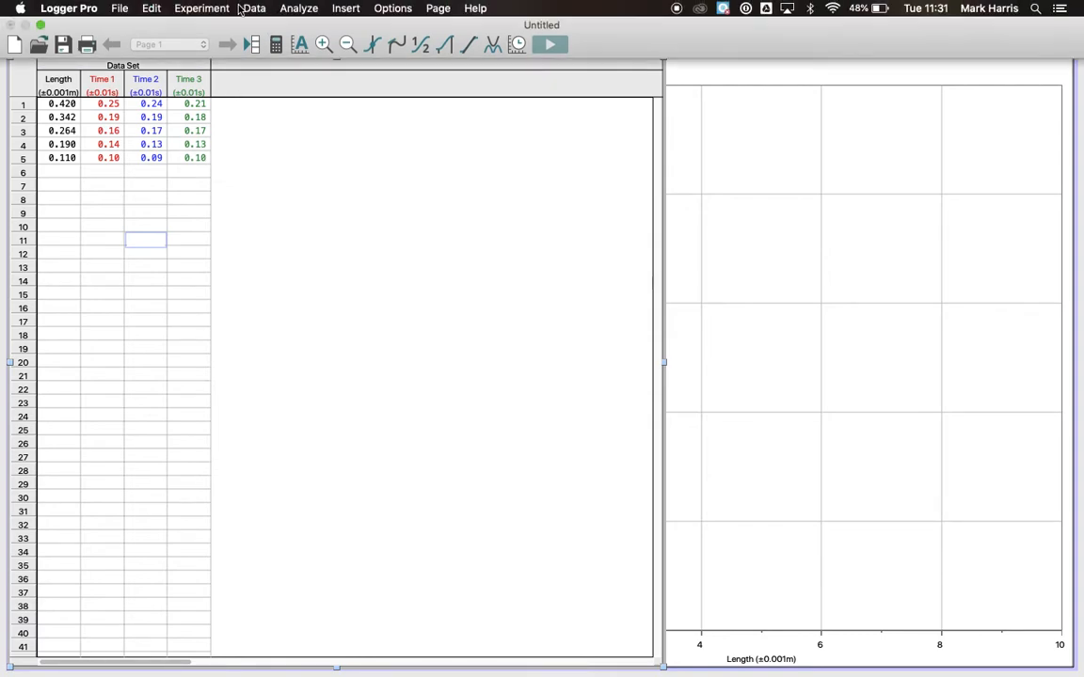
Step: Start a new calculated column with the name and short name Time squared 1
{"action": "left_click", "coordinate": [254, 9]}
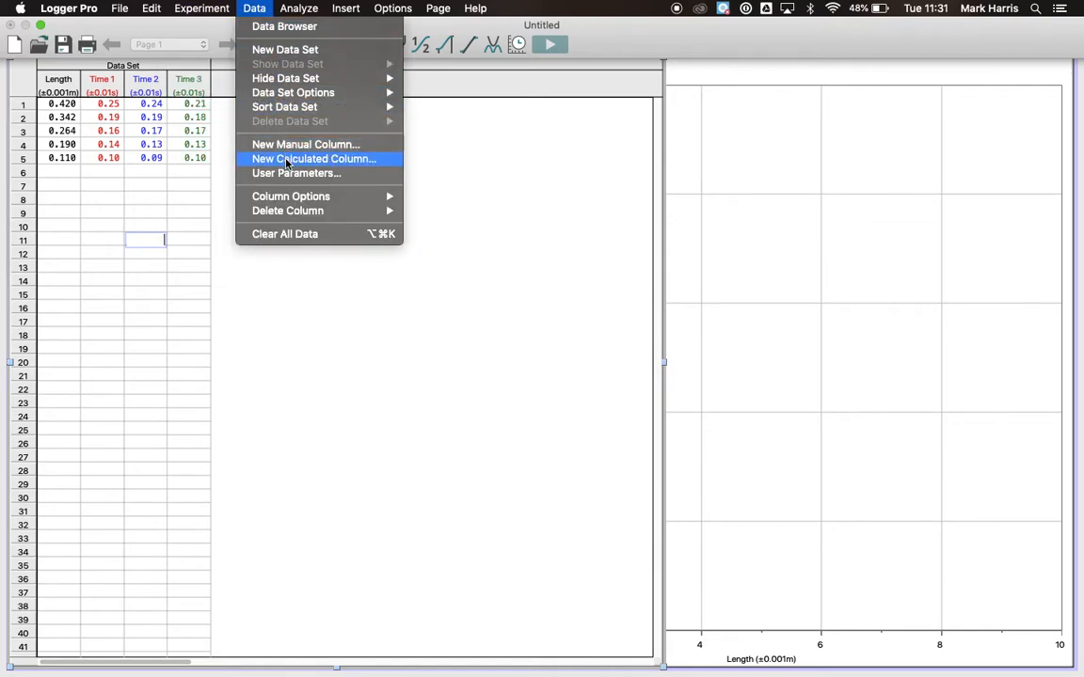
{"action": "left_click", "coordinate": [312, 159]}
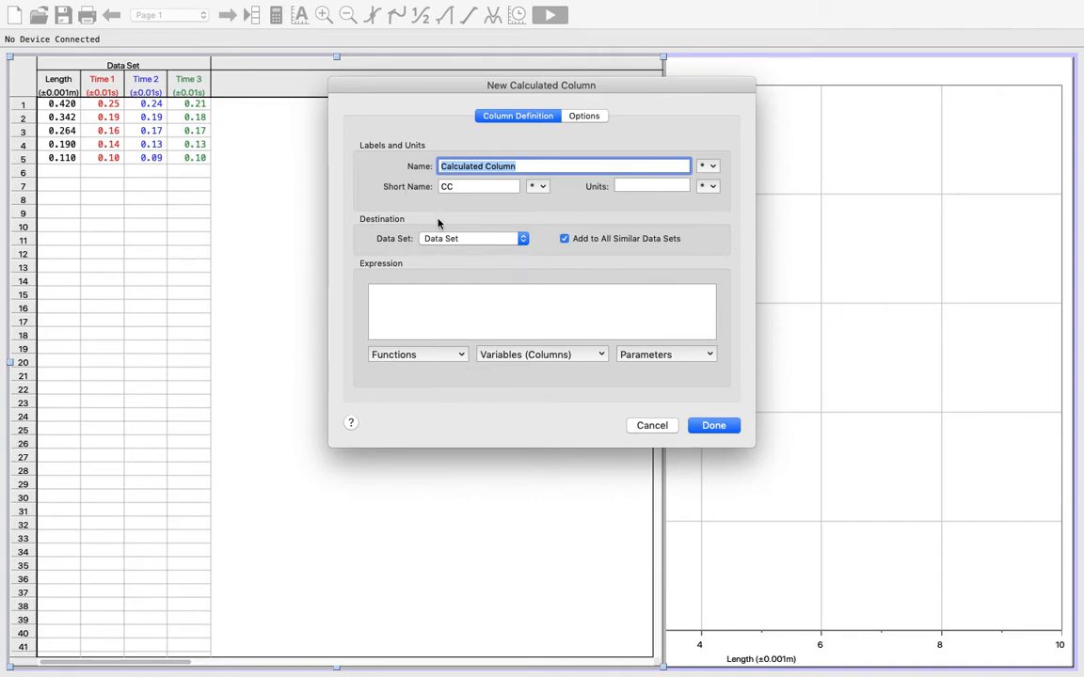
{"action": "type", "text": "T"}
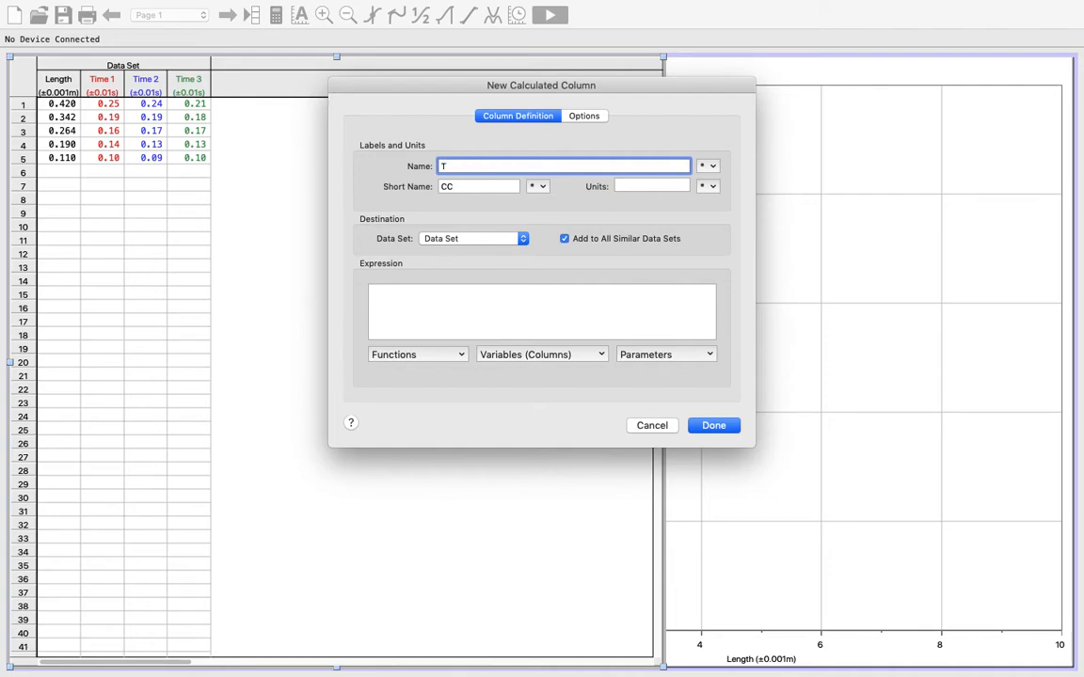
{"action": "type", "text": "Time squared"}
{"action": "triple_click", "coordinate": [464, 167]}
{"action": "key", "text": "super+c"}
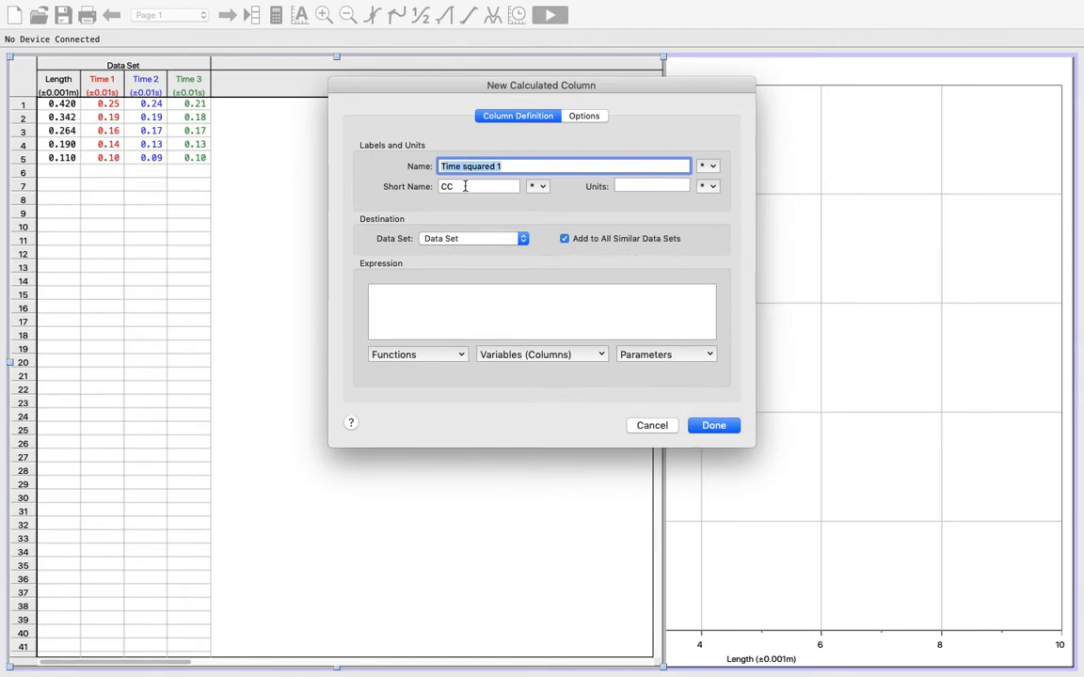
{"action": "left_click", "coordinate": [466, 185]}
{"action": "key", "text": "super+v"}
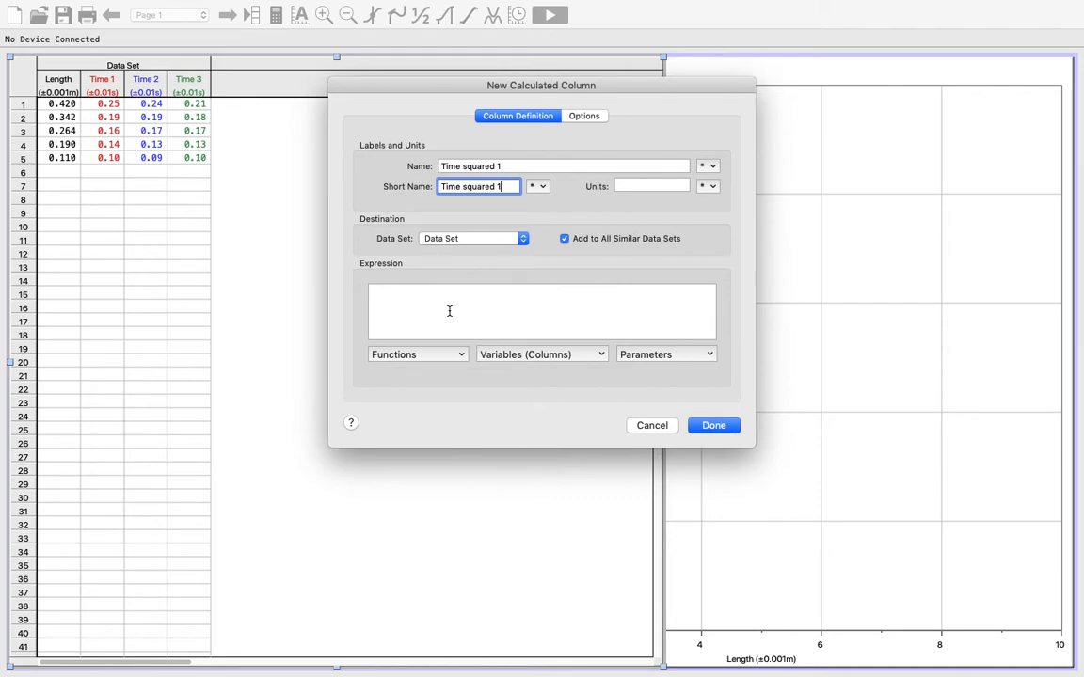
Step: Define the new column's expression as ("Time 1"^2)/2 and create the column
{"action": "left_click", "coordinate": [512, 355]}
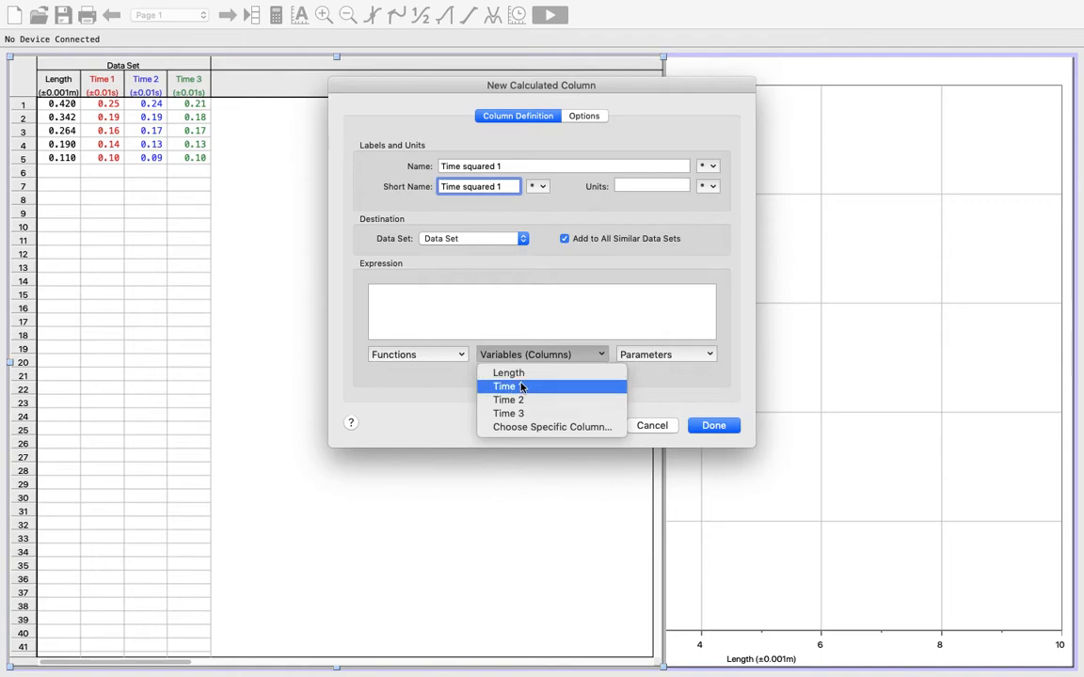
{"action": "left_click", "coordinate": [517, 386]}
{"action": "left_click", "coordinate": [517, 355]}
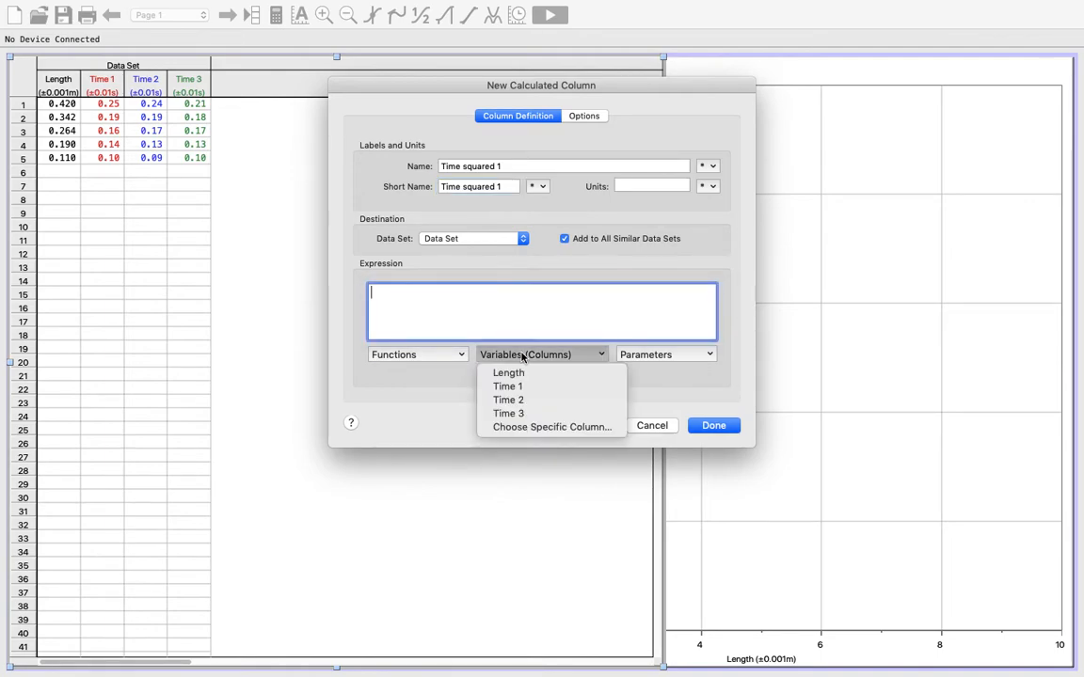
{"action": "left_click", "coordinate": [517, 386]}
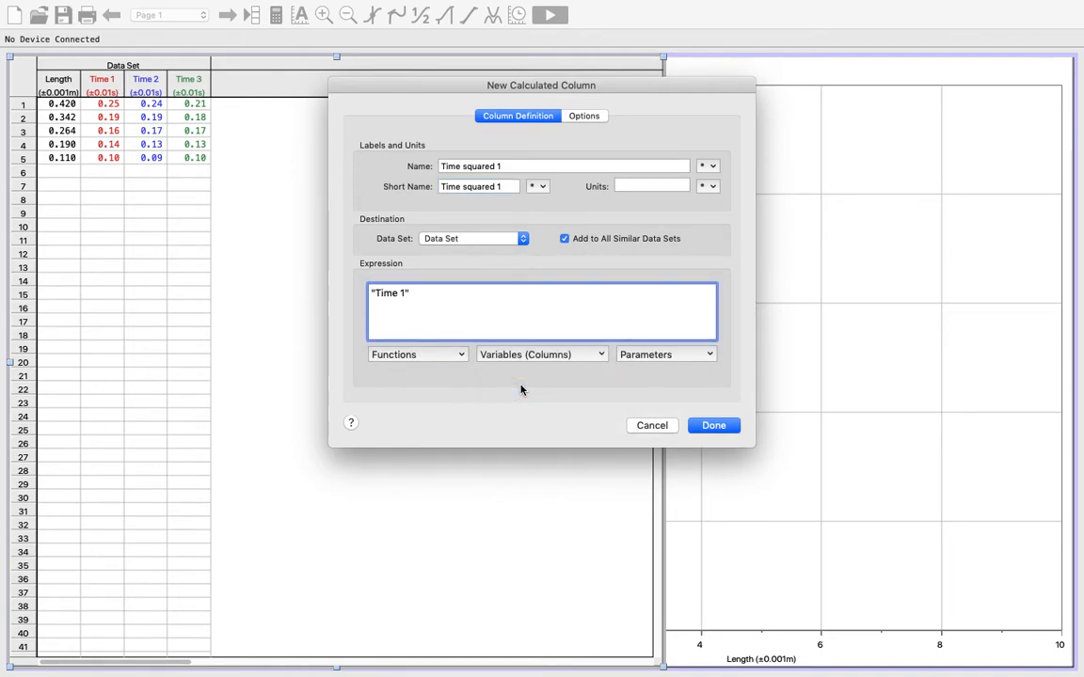
{"action": "type", "text": "^2"}
{"action": "left_click", "coordinate": [371, 293]}
{"action": "type", "text": "("}
{"action": "type", "text": ")/2"}
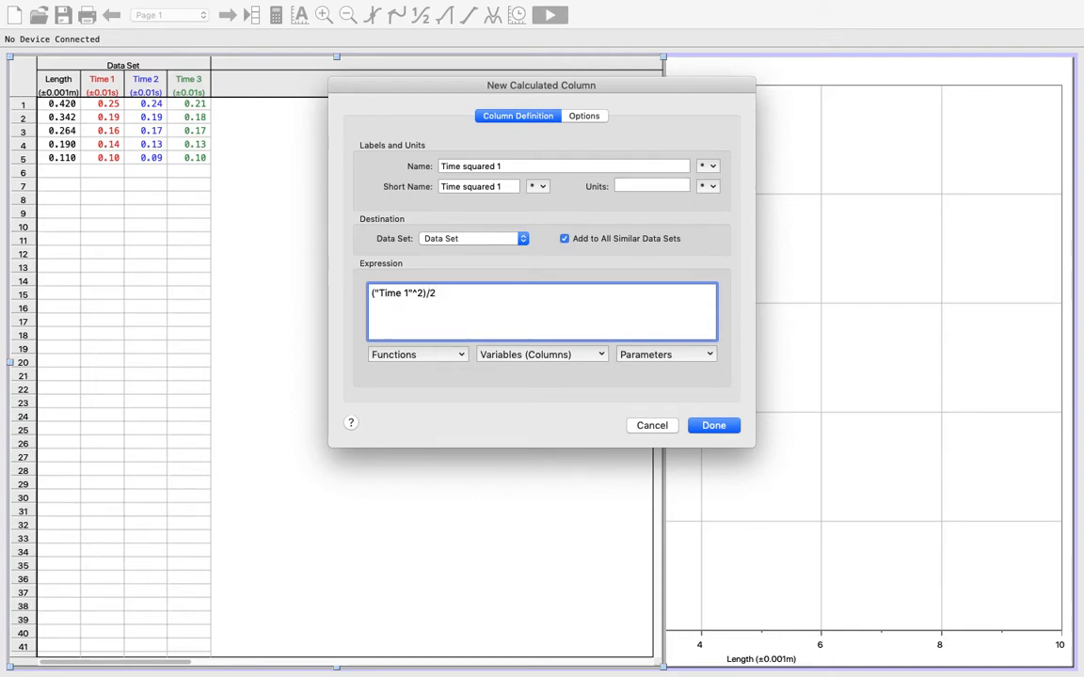
{"action": "left_click", "coordinate": [709, 424]}
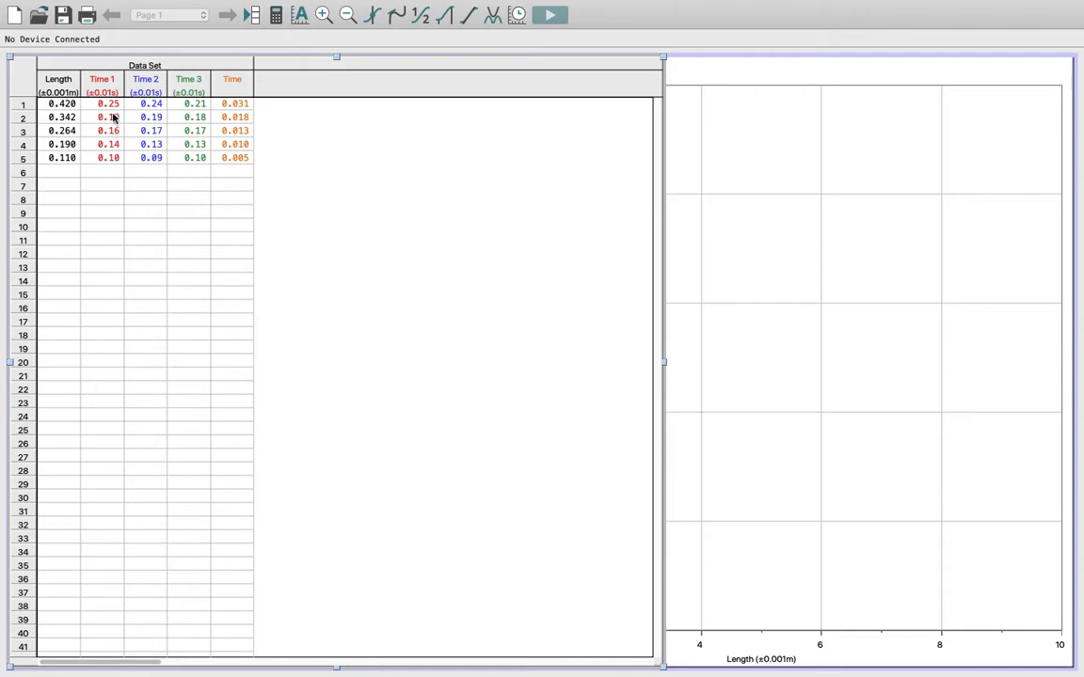
Step: Change both the name and short name of the calculated time-squared column to TS1
{"action": "left_click", "coordinate": [234, 82]}
{"action": "double_click", "coordinate": [234, 82]}
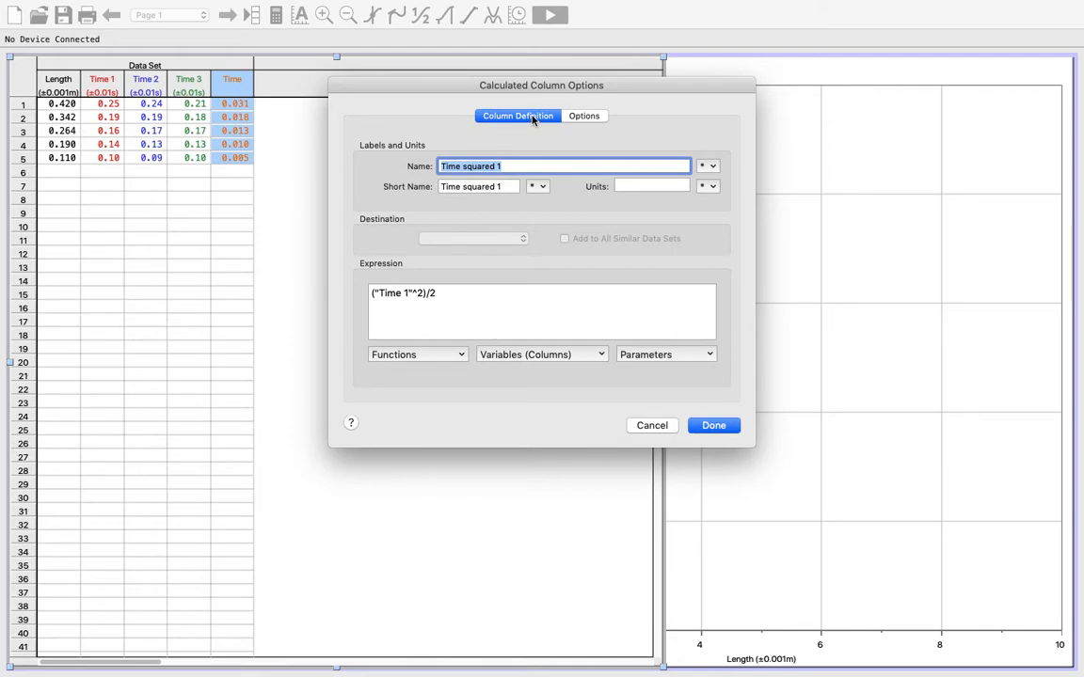
{"action": "left_click", "coordinate": [583, 116]}
{"action": "left_click", "coordinate": [546, 116]}
{"action": "left_click", "coordinate": [585, 116]}
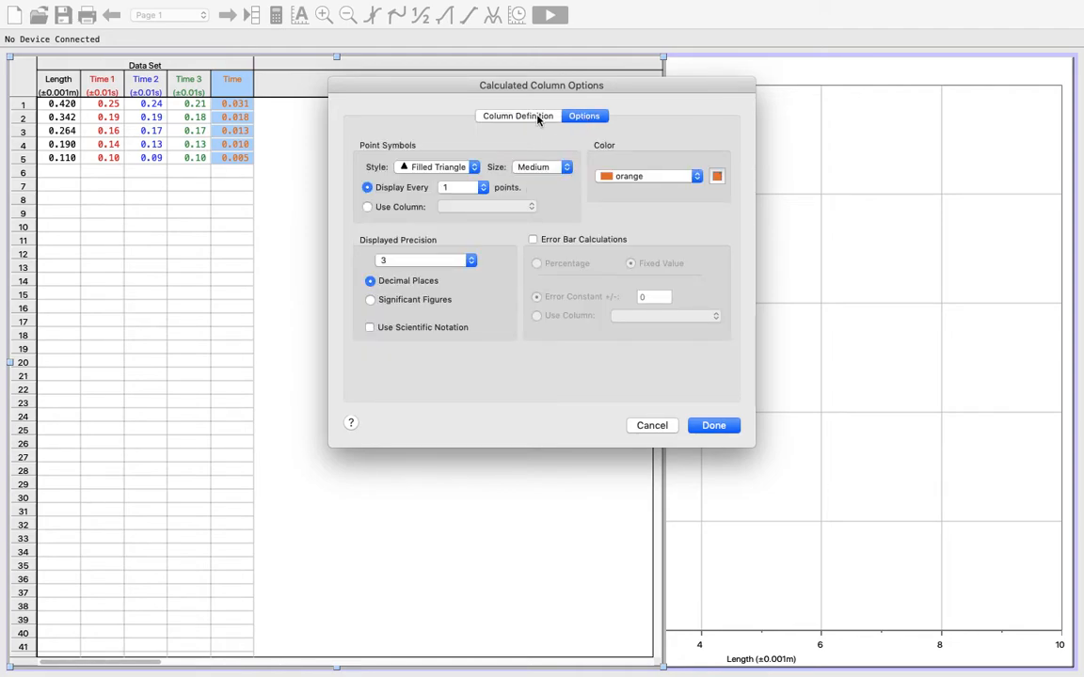
{"action": "left_click", "coordinate": [481, 114]}
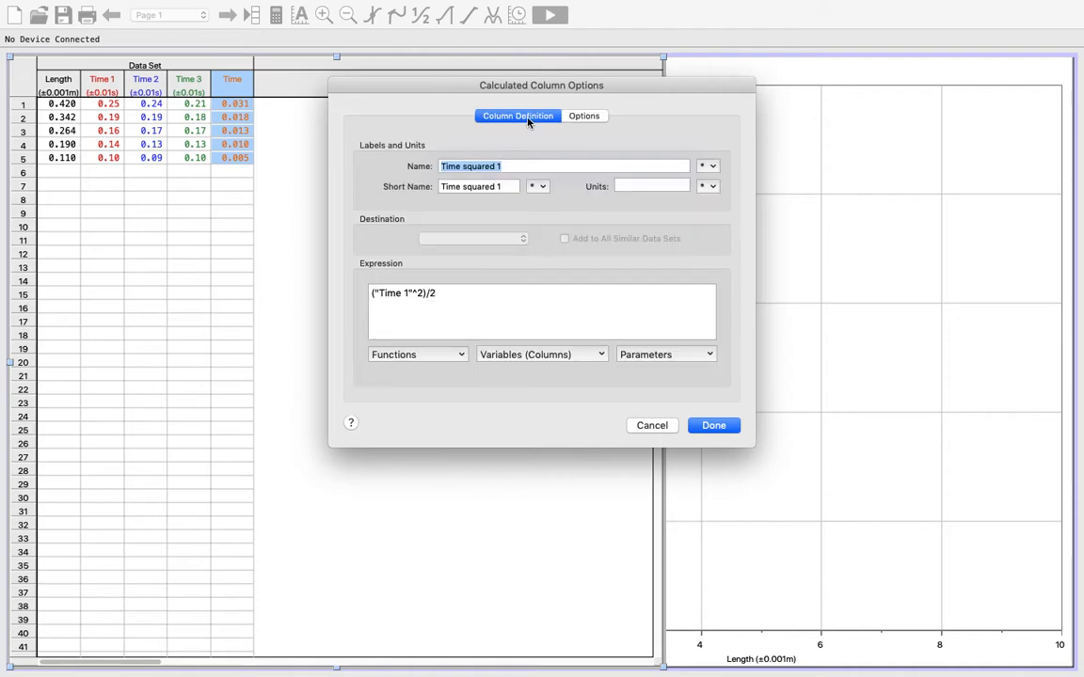
{"action": "left_click", "coordinate": [496, 167]}
{"action": "left_click_drag", "start_coordinate": [497, 168], "coordinate": [420, 166]}
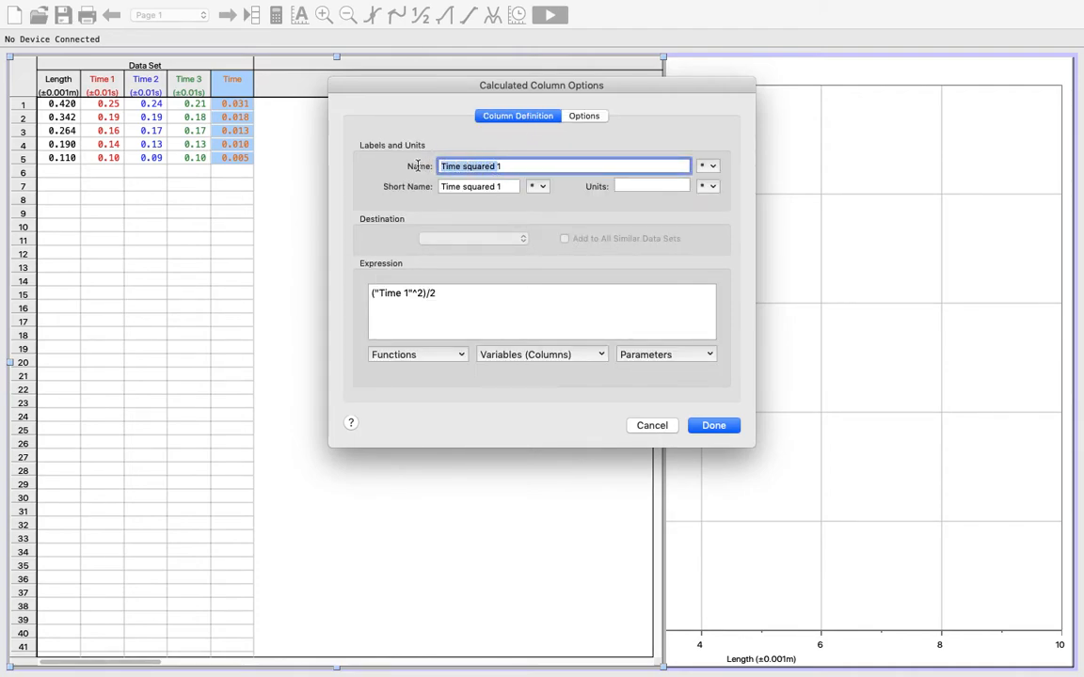
{"action": "type", "text": "TS"}
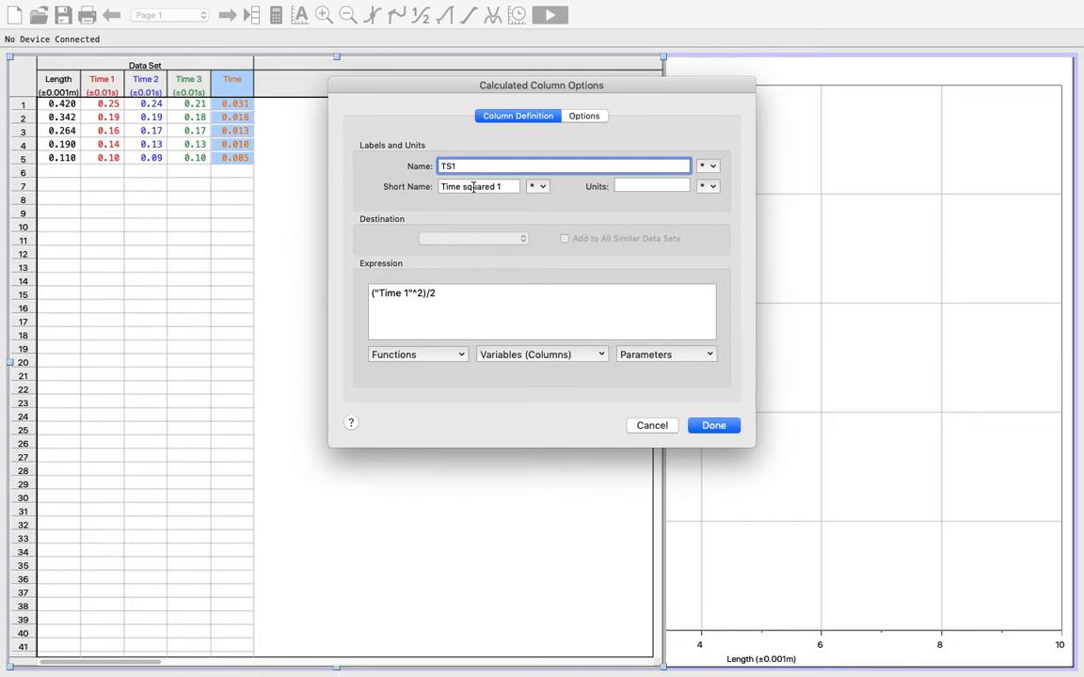
{"action": "type", "text": "1"}
{"action": "left_click_drag", "start_coordinate": [498, 187], "coordinate": [423, 191]}
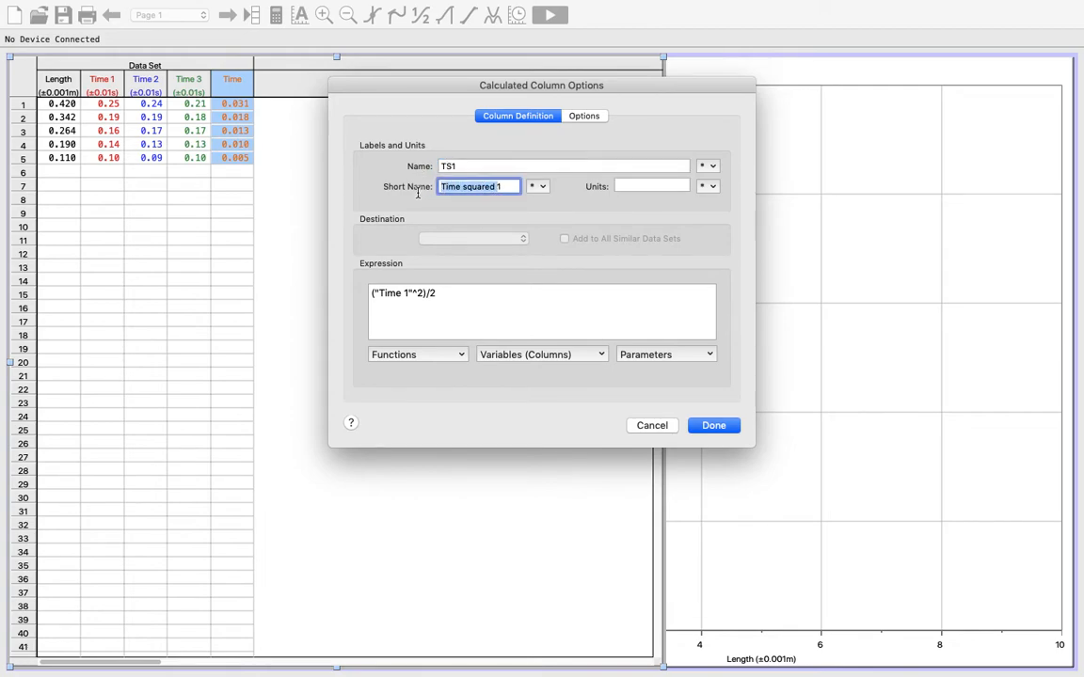
{"action": "type", "text": "TS1"}
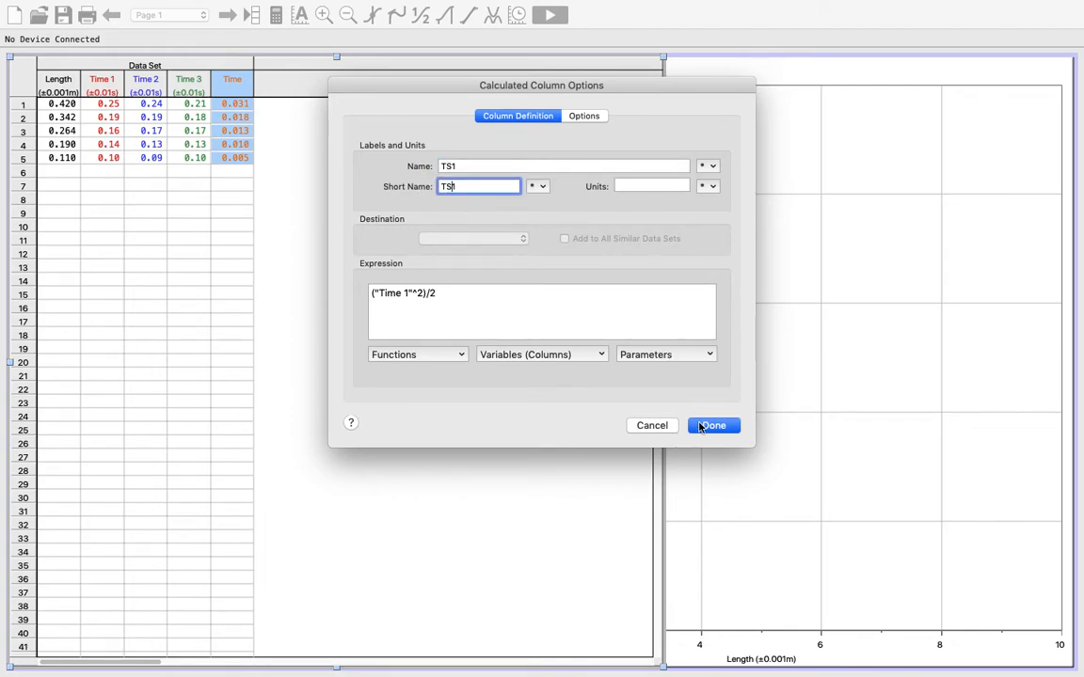
{"action": "left_click", "coordinate": [699, 430]}
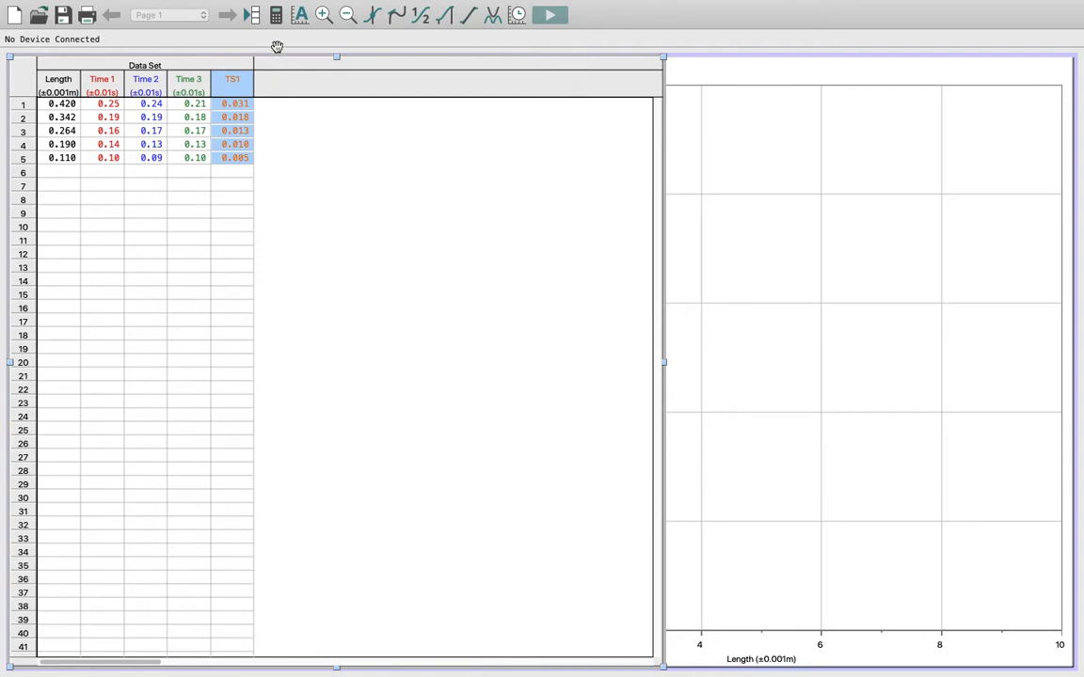
Step: Start a new calculated column with the name and short name TS2
{"action": "mouse_move", "coordinate": [291, 3]}
{"action": "left_click", "coordinate": [253, 8]}
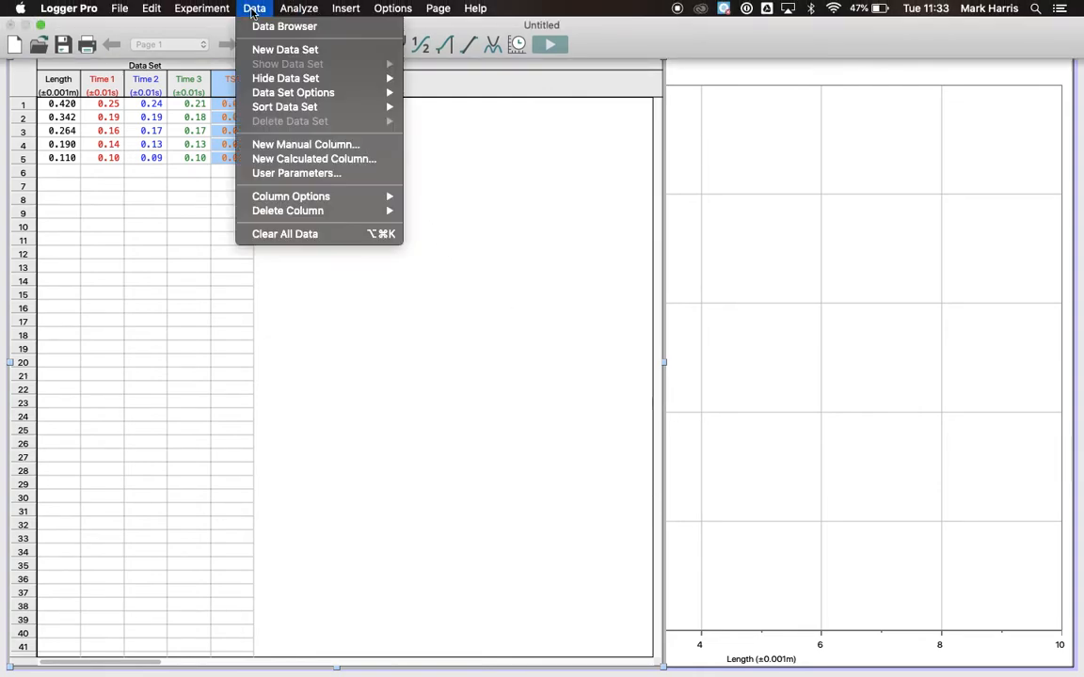
{"action": "left_click", "coordinate": [305, 159]}
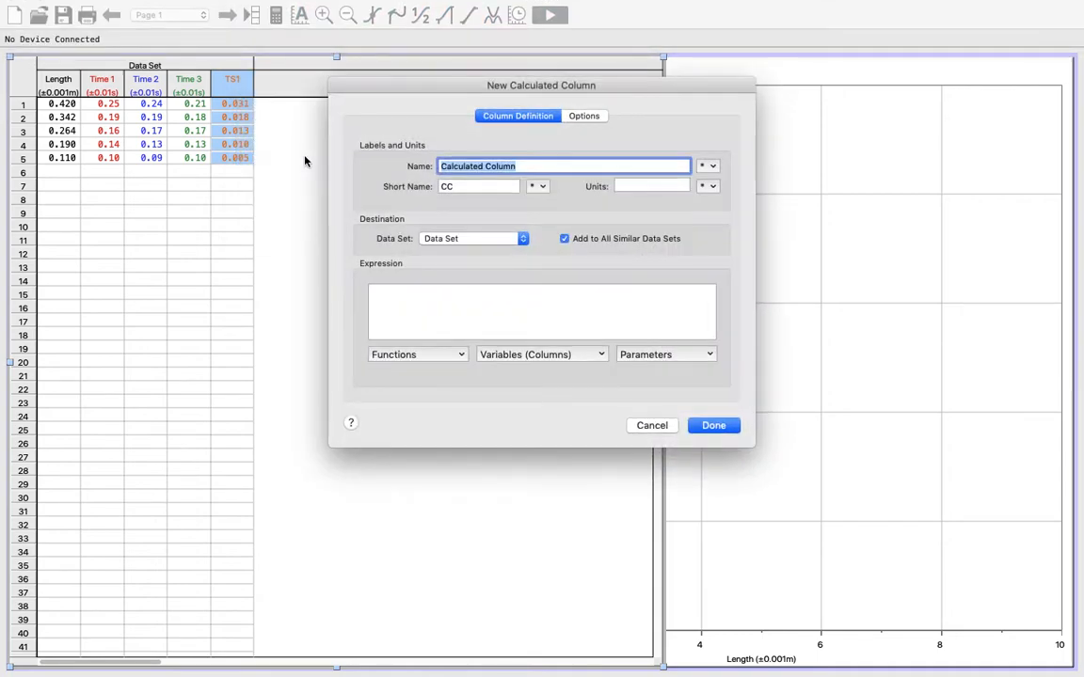
{"action": "type", "text": "TS2"}
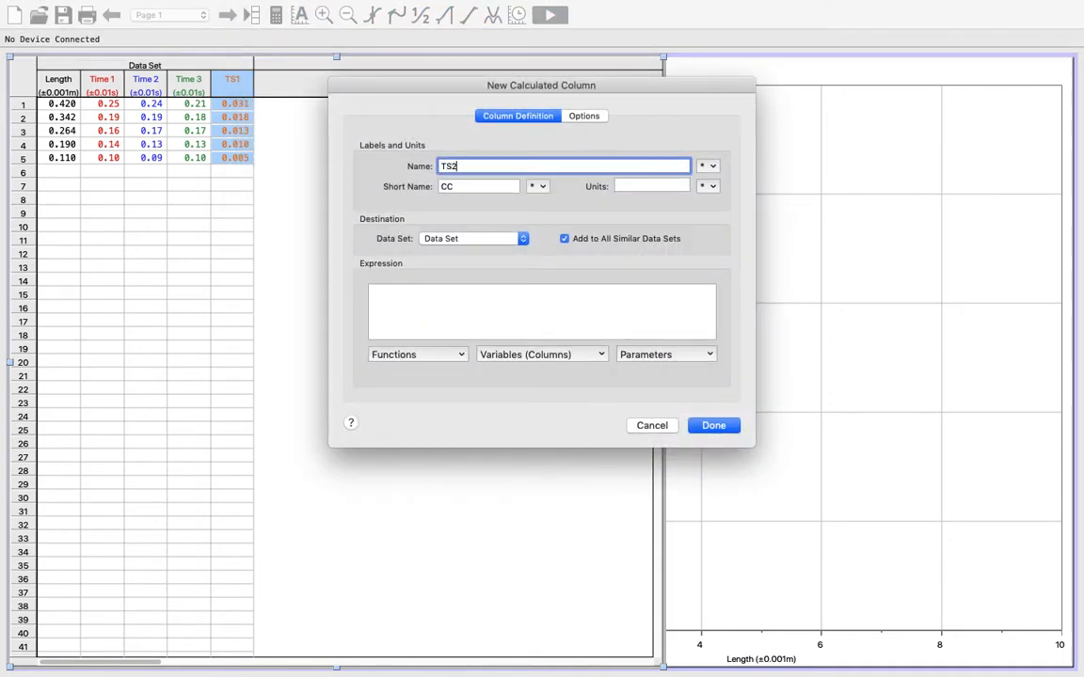
{"action": "left_click", "coordinate": [470, 185]}
{"action": "type", "text": "TS2"}
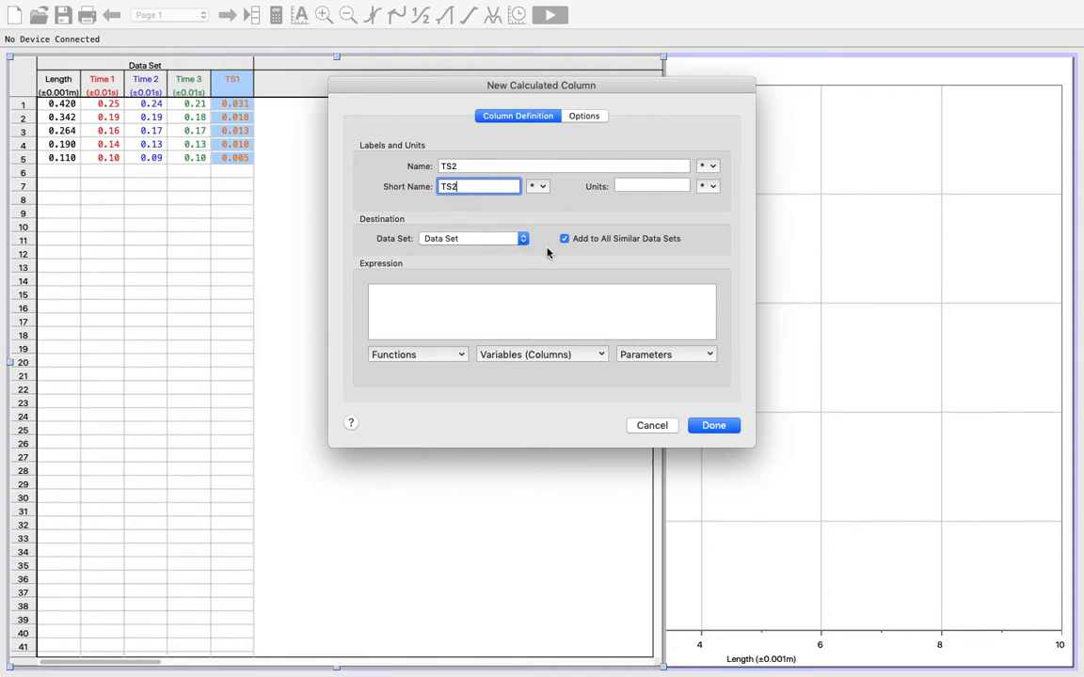
Step: Define the TS2 column's expression as ("Time 2"^2)/2 and create the column
{"action": "left_click", "coordinate": [546, 354]}
{"action": "left_click", "coordinate": [527, 308]}
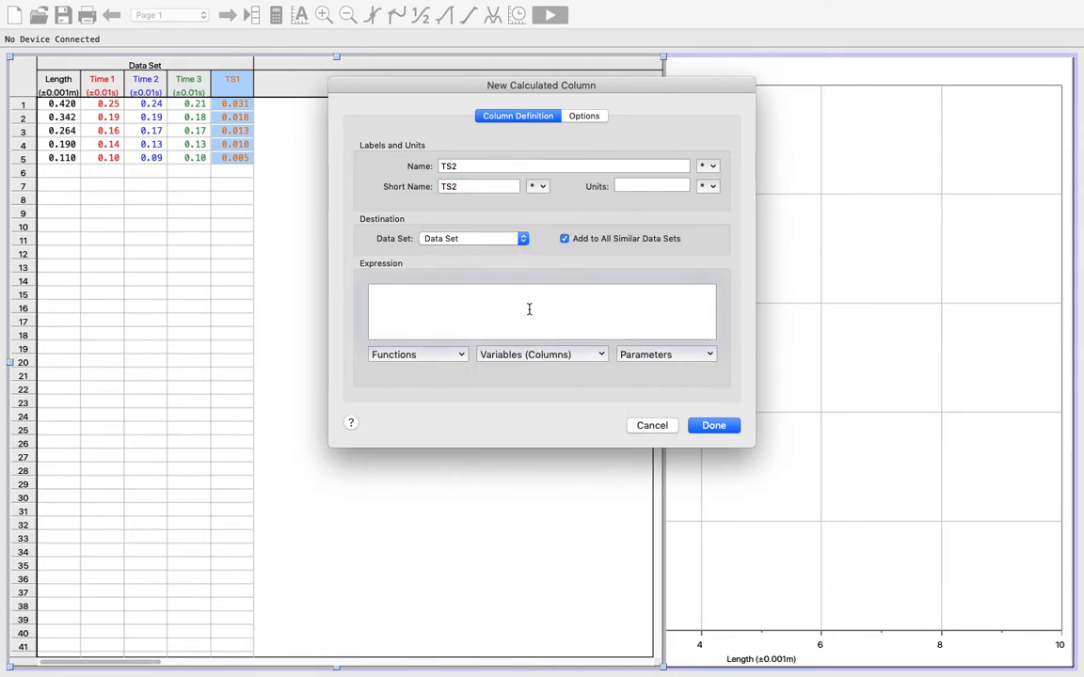
{"action": "left_click", "coordinate": [546, 355]}
{"action": "left_click", "coordinate": [533, 399]}
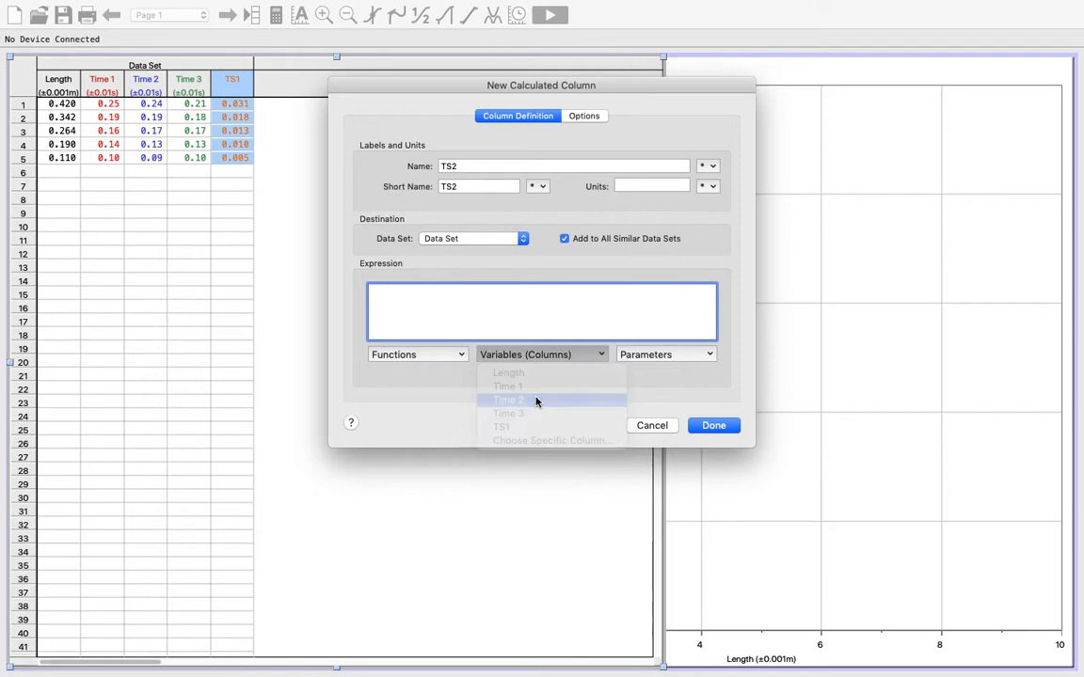
{"action": "type", "text": "^2"}
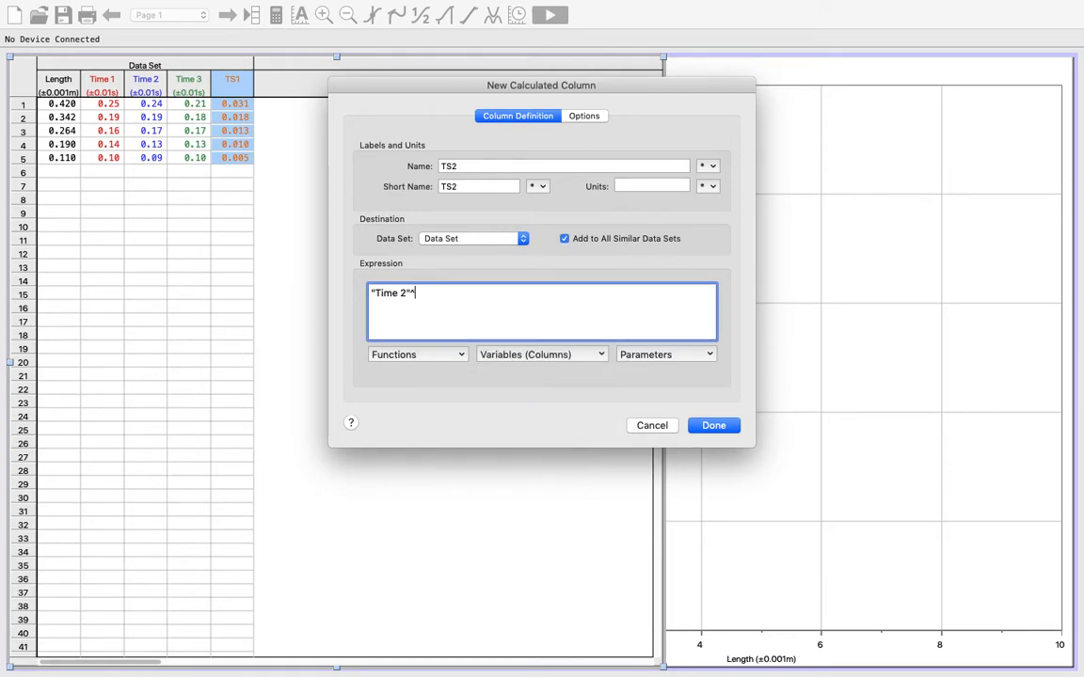
{"action": "left_click", "coordinate": [369, 293]}
{"action": "type", "text": "("}
{"action": "type", "text": ")/2"}
{"action": "left_click", "coordinate": [706, 428]}
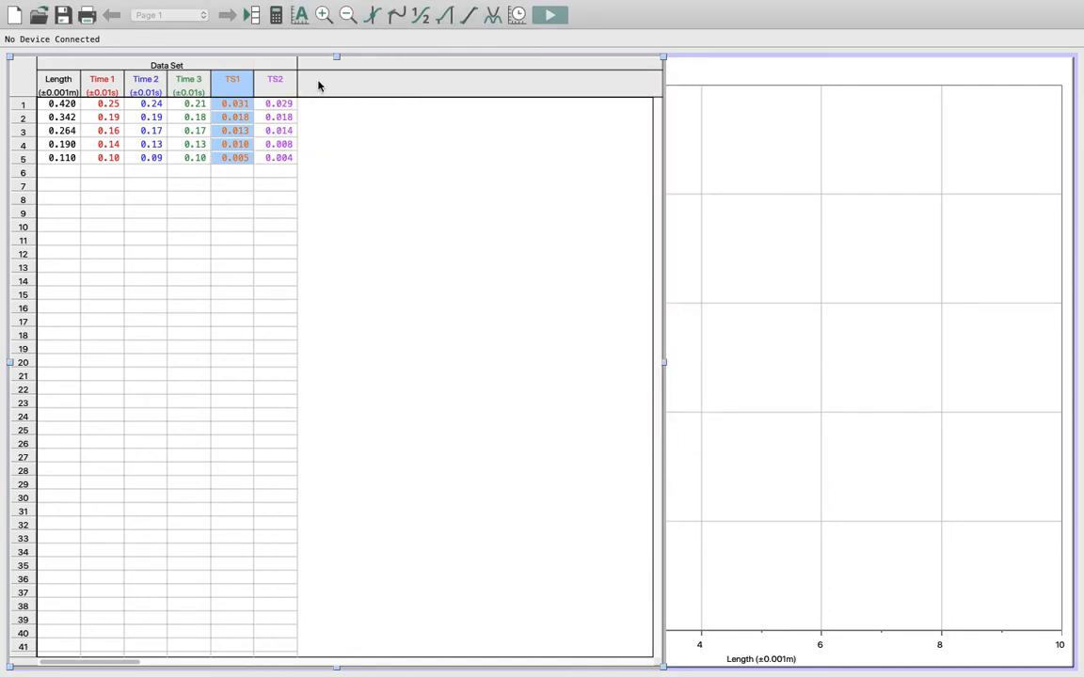
Step: Start a new calculated column with the name and short name TS3
{"action": "left_click", "coordinate": [254, 9]}
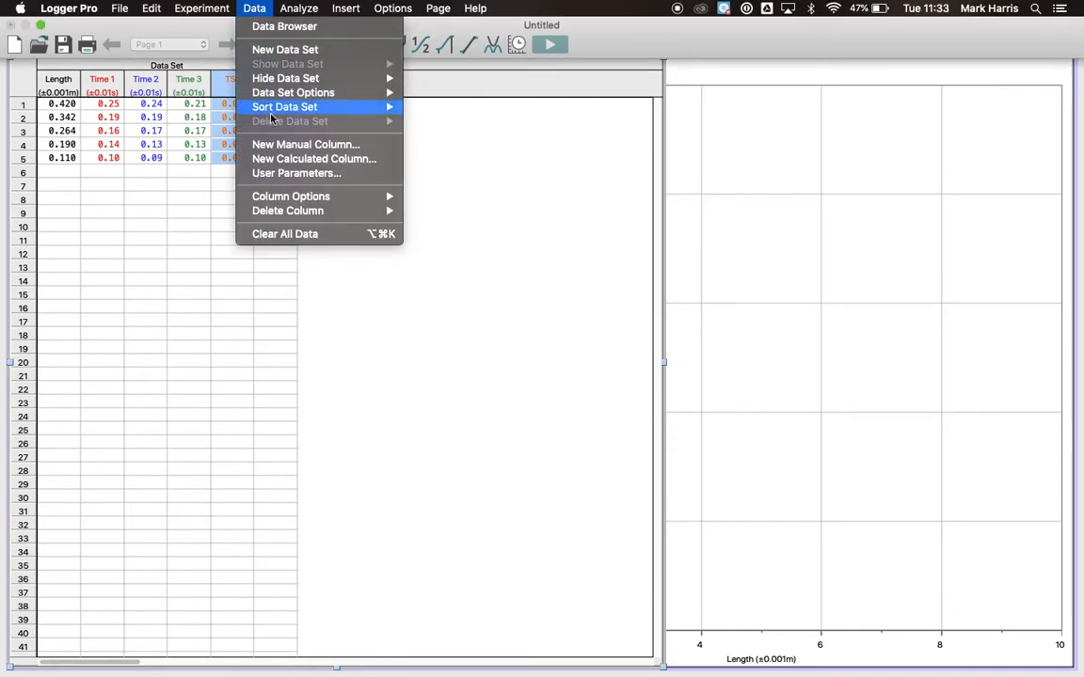
{"action": "left_click", "coordinate": [285, 159]}
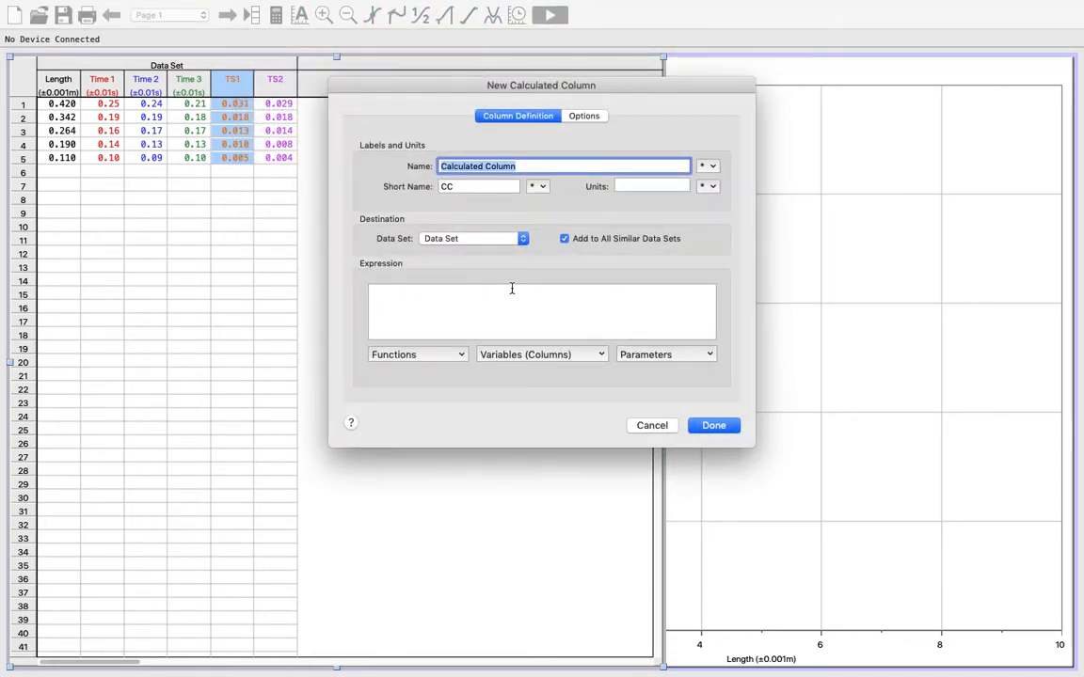
{"action": "type", "text": "TS3"}
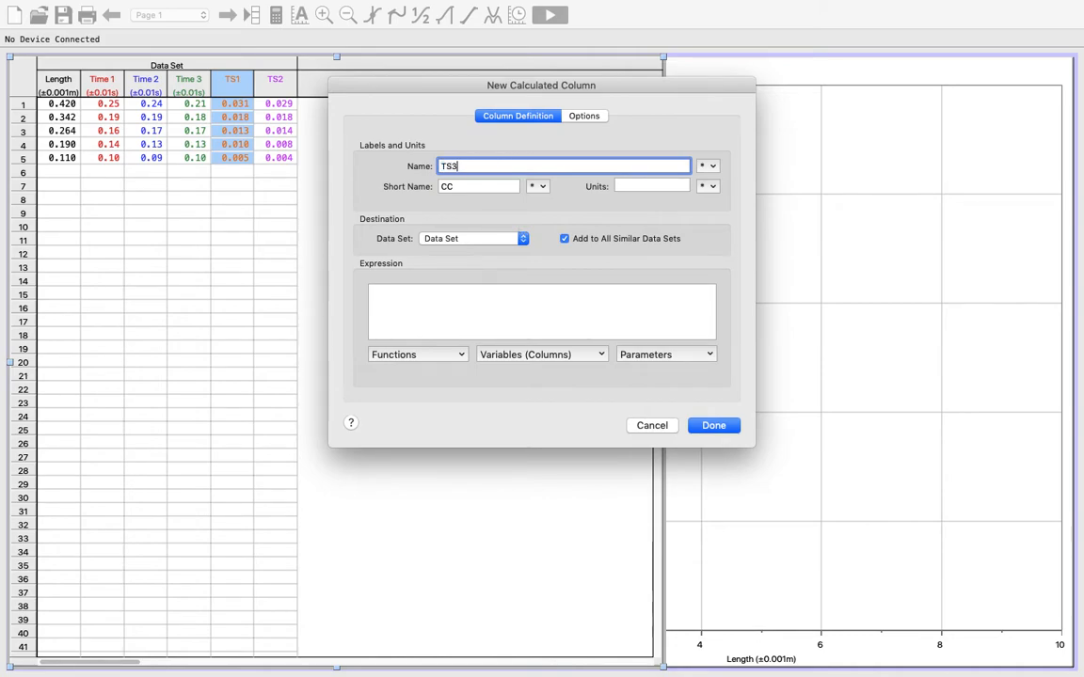
{"action": "key", "text": "Tab"}
{"action": "type", "text": "T"}
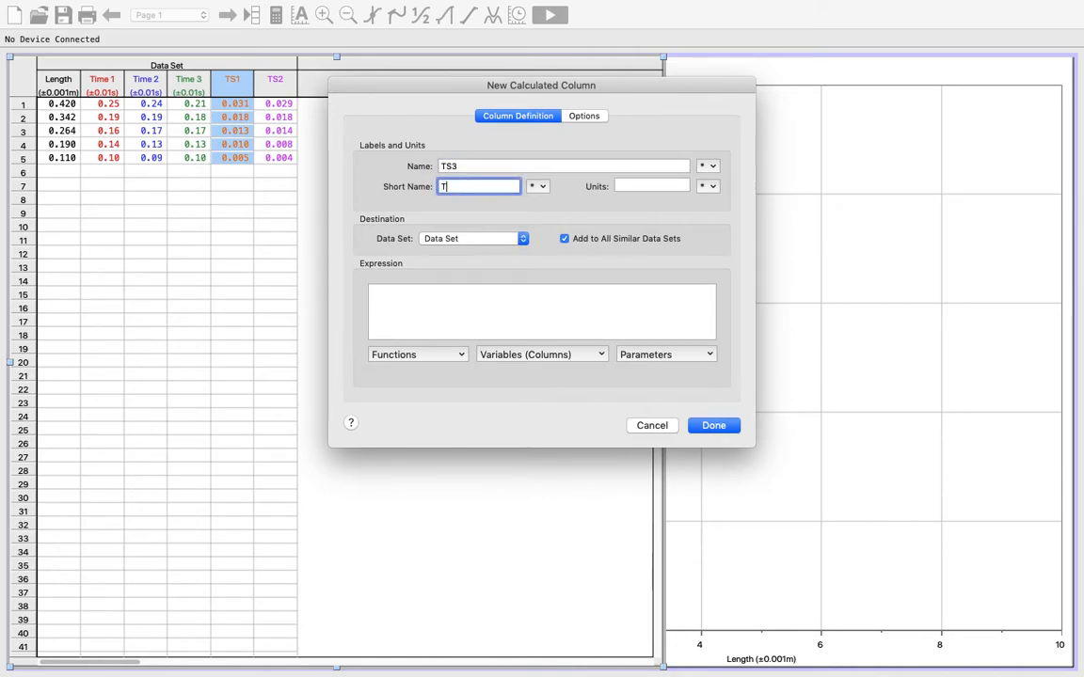
{"action": "type", "text": "S3"}
Step: Define the TS3 column's expression as ("Time 3"^2)/2 and create the column
{"action": "left_click", "coordinate": [532, 311]}
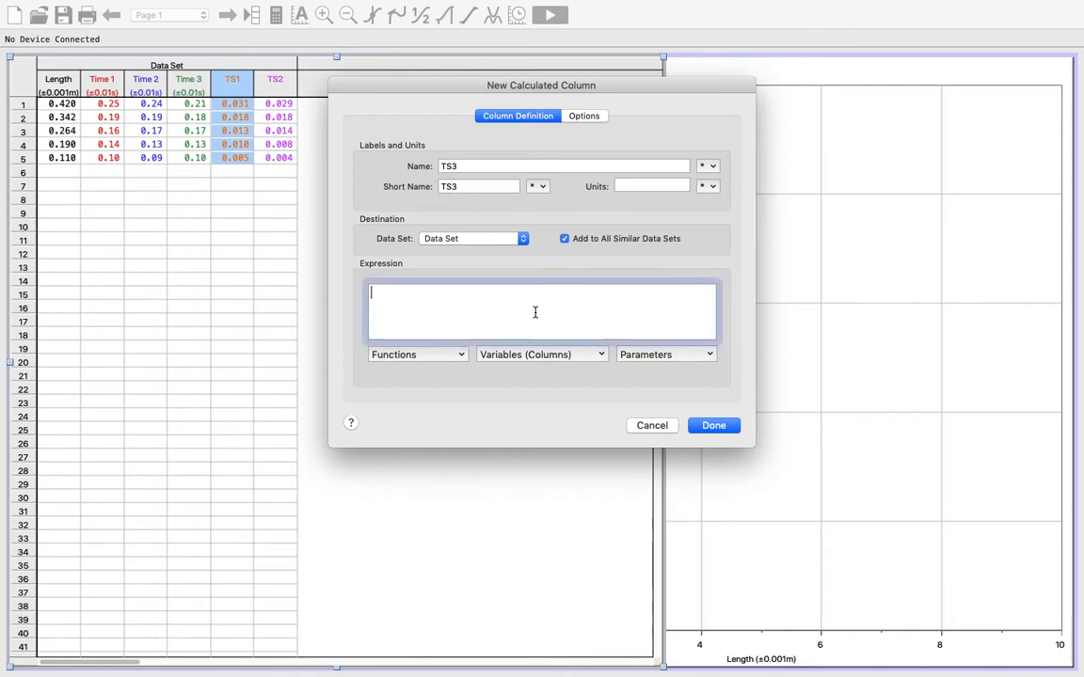
{"action": "left_click", "coordinate": [553, 354]}
{"action": "left_click", "coordinate": [540, 414]}
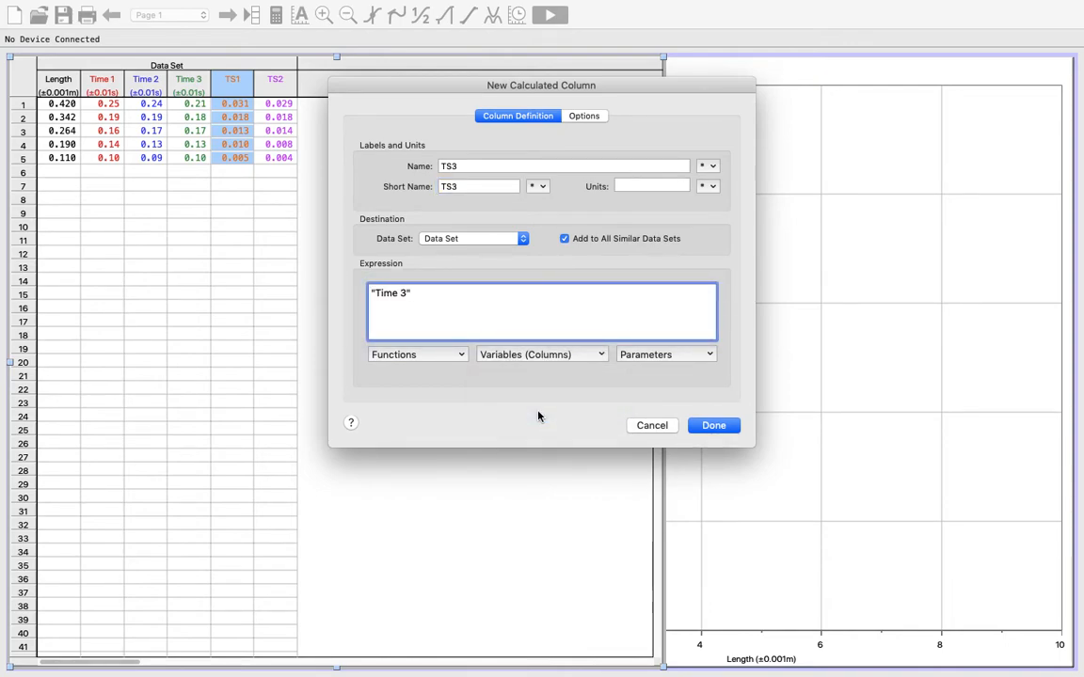
{"action": "type", "text": "^2)"}
{"action": "key", "text": "Up"}
{"action": "type", "text": "("}
{"action": "left_click", "coordinate": [460, 300]}
{"action": "type", "text": "/2"}
{"action": "left_click", "coordinate": [710, 426]}
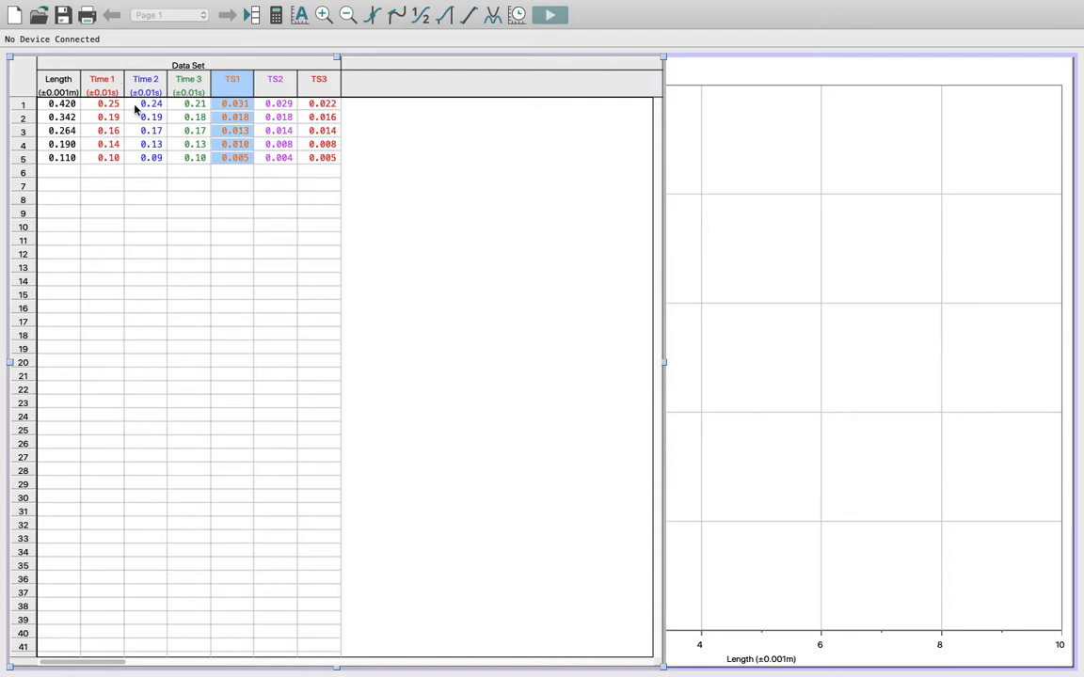
Step: Start a new calculated column with the name and short name Mean TS/2, and move its dialog clear of the data table
{"action": "left_click", "coordinate": [232, 104]}
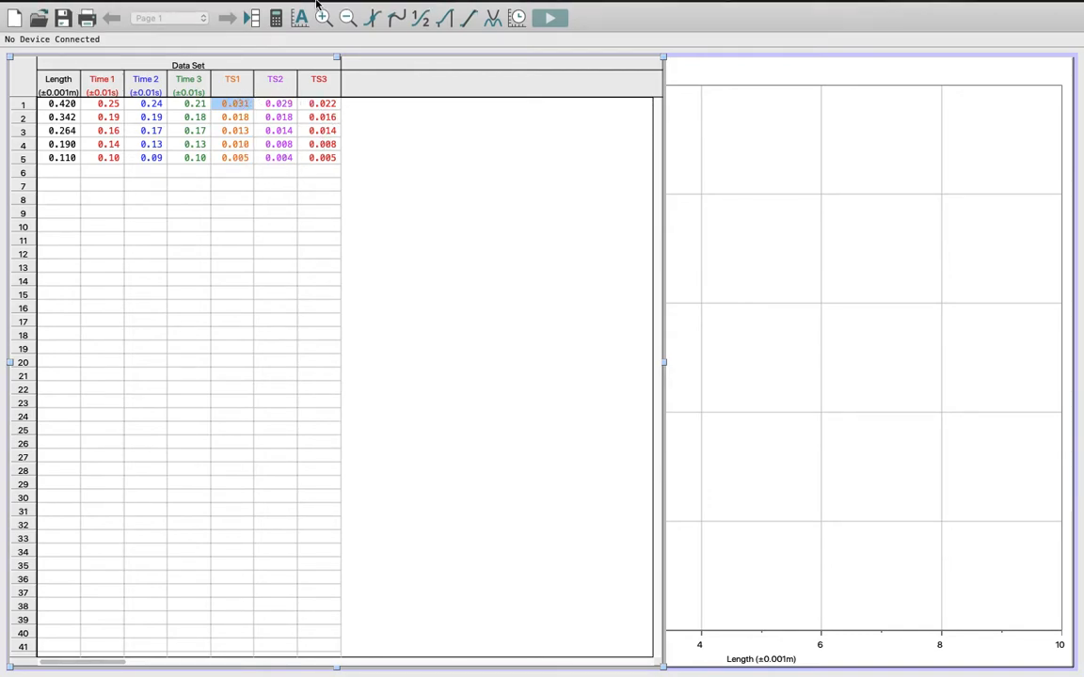
{"action": "left_click", "coordinate": [255, 8]}
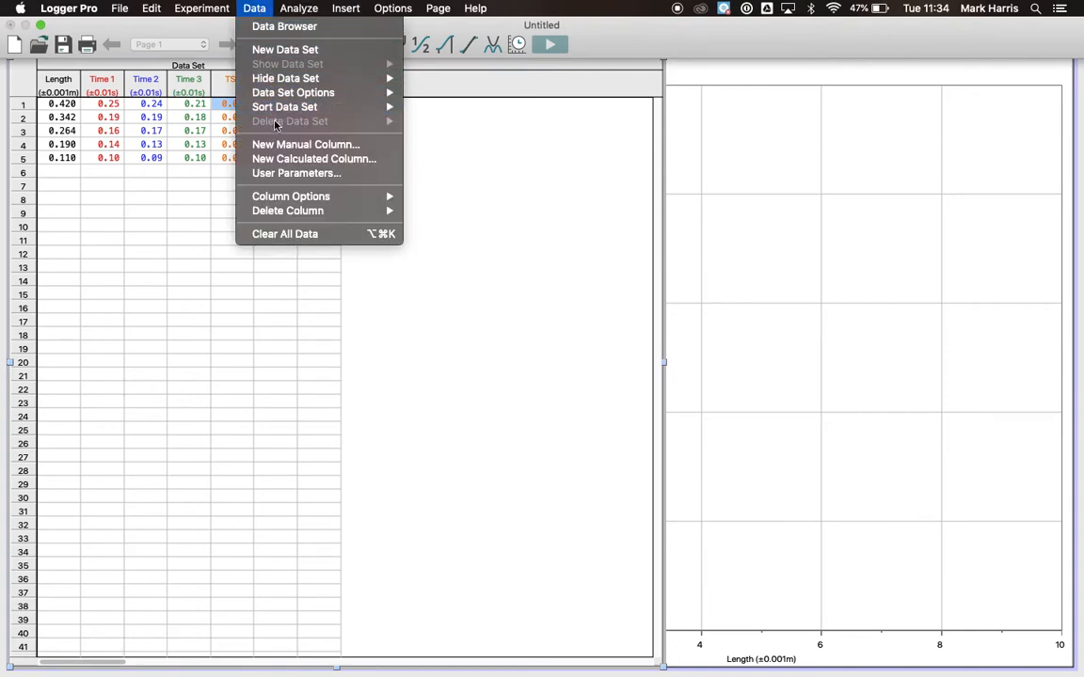
{"action": "left_click", "coordinate": [278, 162]}
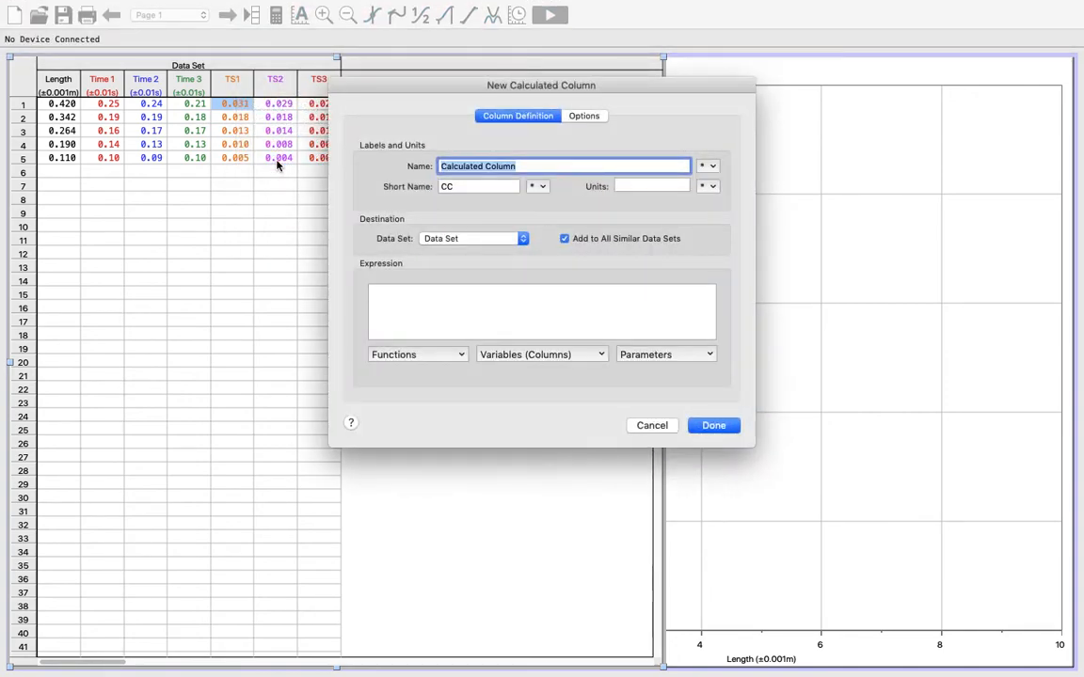
{"action": "type", "text": "Mean"}
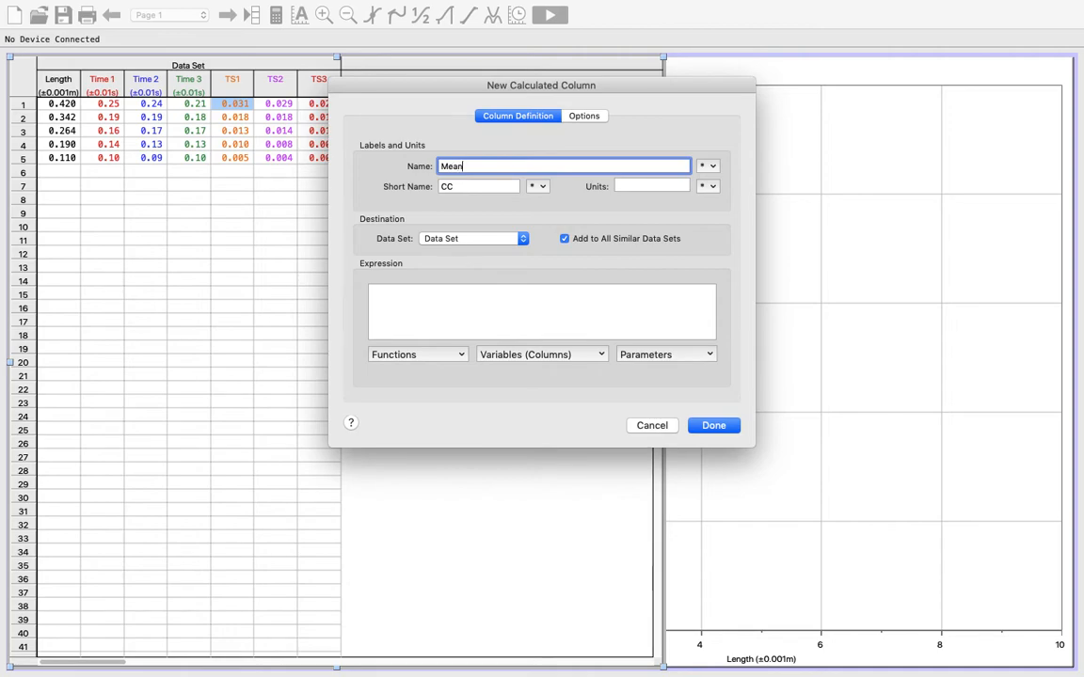
{"action": "type", "text": " TS/2"}
{"action": "key", "text": "Tab"}
{"action": "type", "text": "M"}
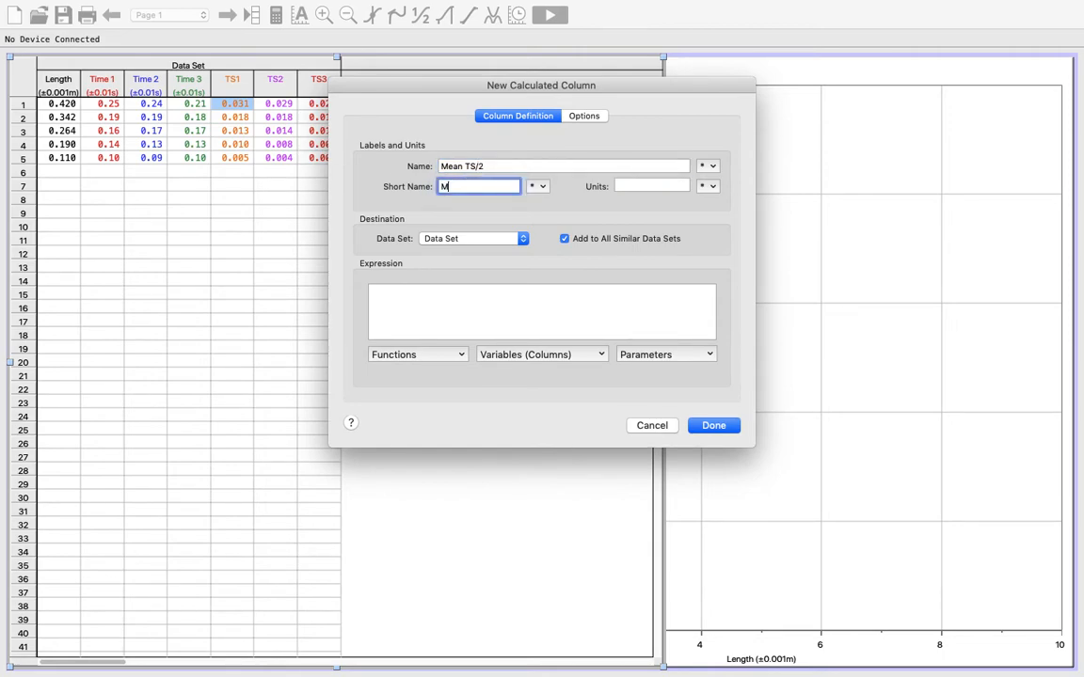
{"action": "type", "text": "ean TS/2"}
{"action": "left_click_drag", "start_coordinate": [511, 91], "coordinate": [701, 120]}
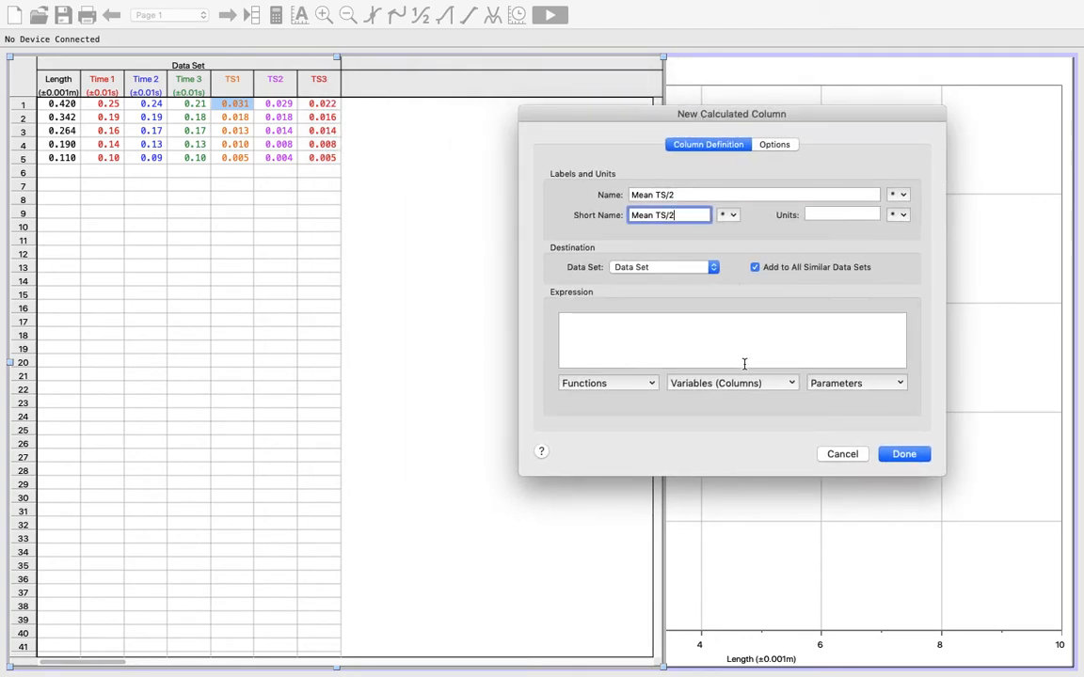
Step: Examine the statistics functions and the column variables available for the Mean TS/2 expression
{"action": "left_click", "coordinate": [705, 335]}
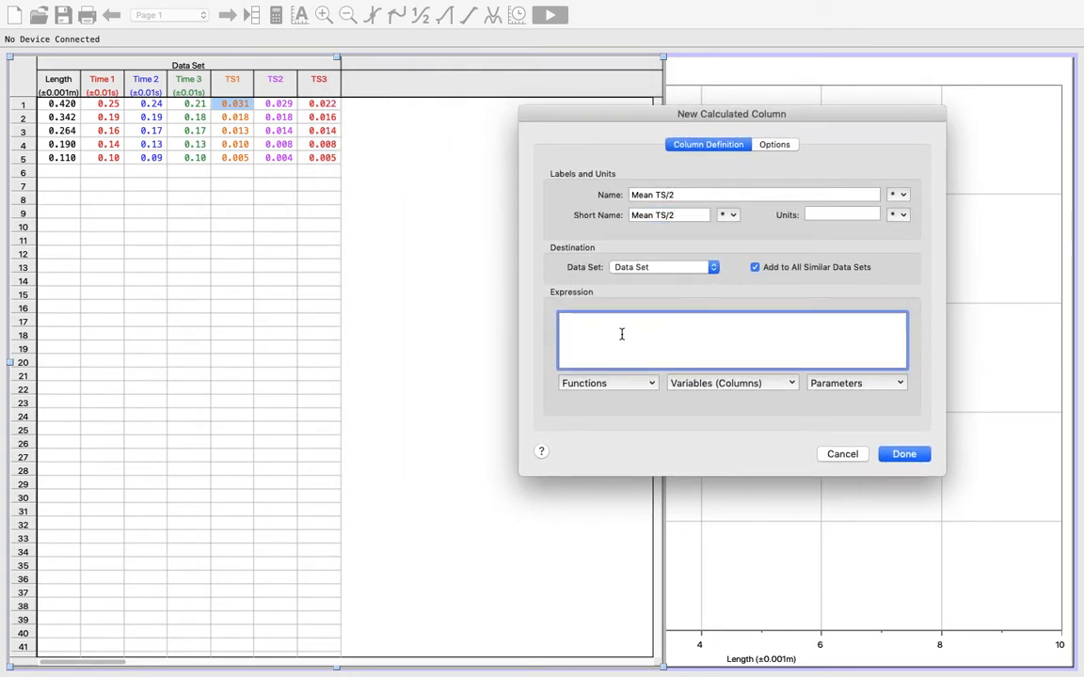
{"action": "left_click", "coordinate": [650, 385]}
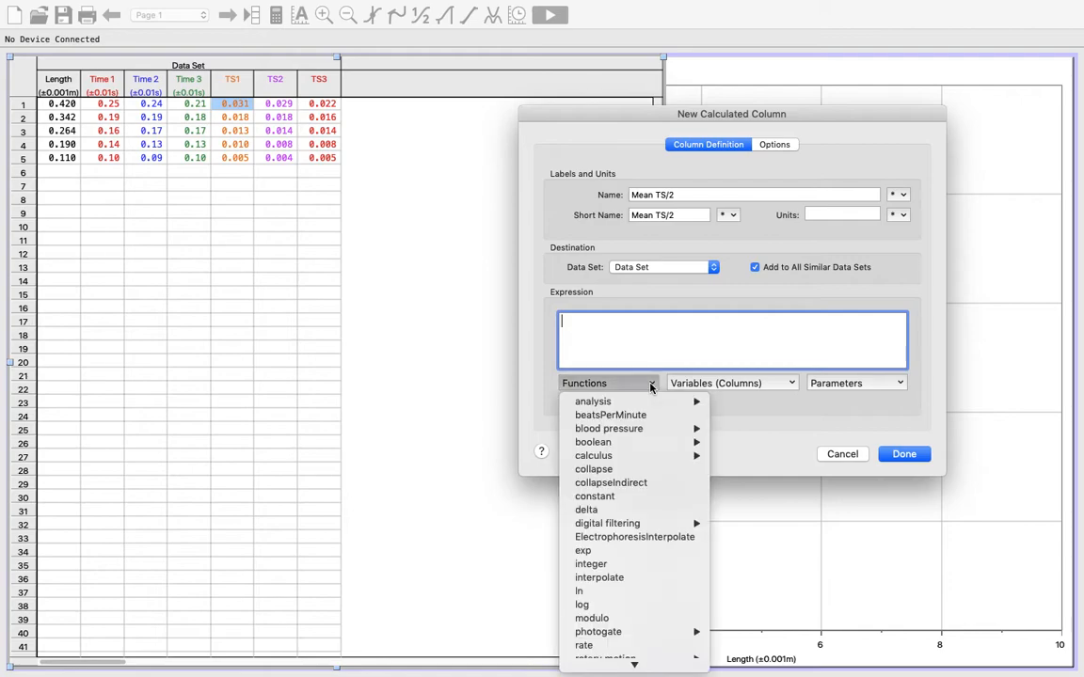
{"action": "scroll", "coordinate": [648, 451], "scroll_direction": "down", "scroll_amount": 5}
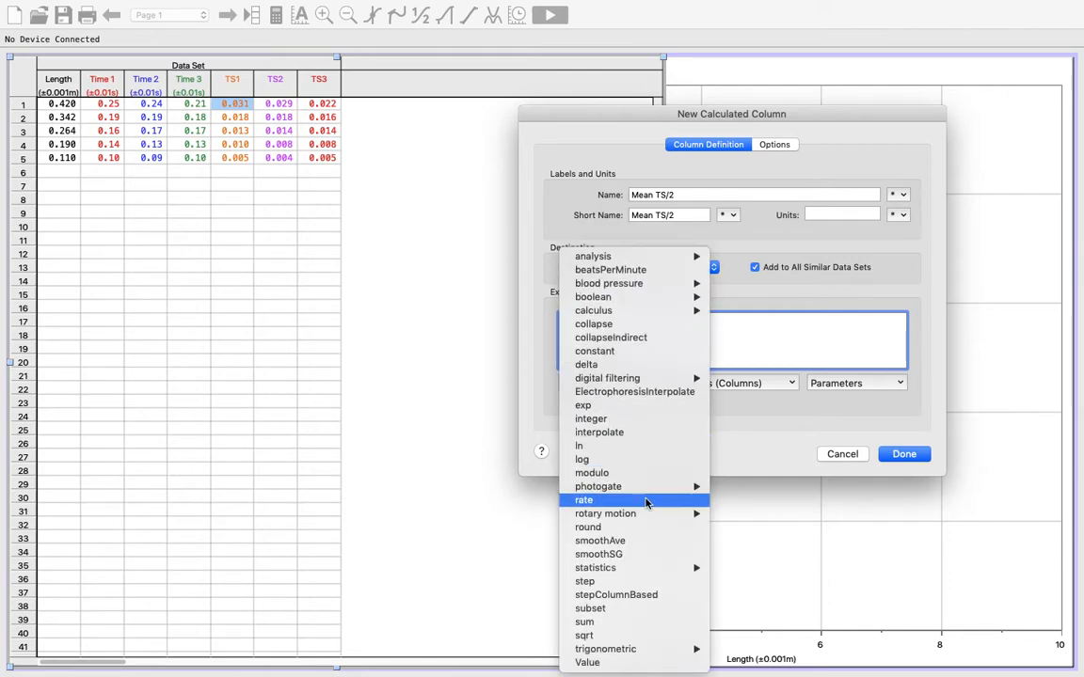
{"action": "mouse_move", "coordinate": [648, 568]}
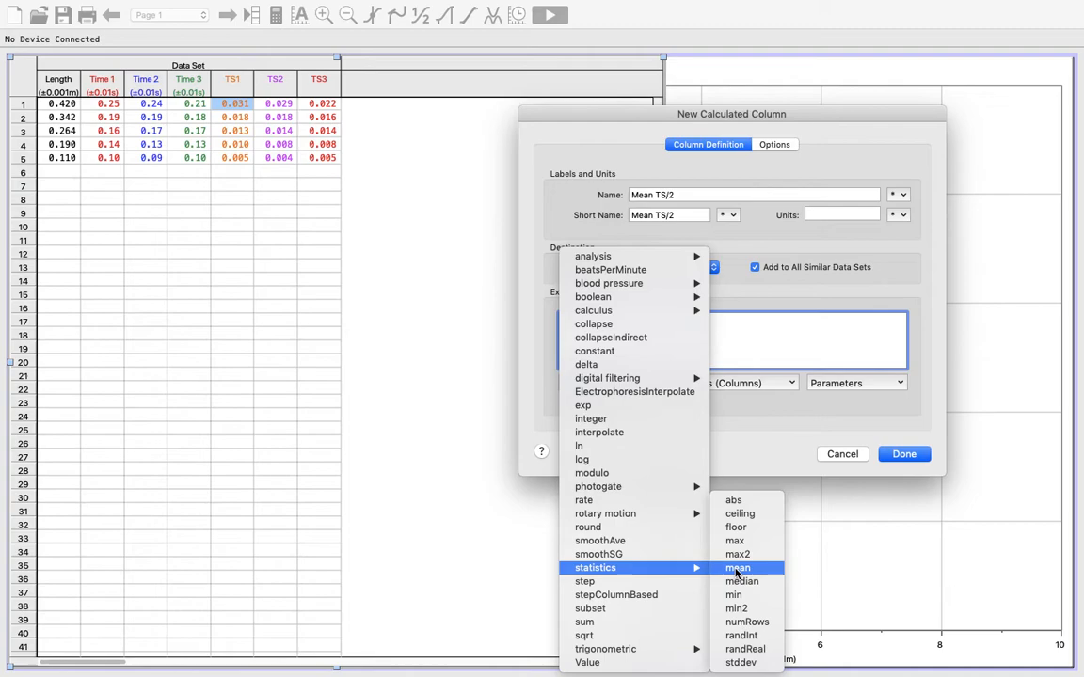
{"action": "left_click", "coordinate": [741, 409]}
{"action": "left_click", "coordinate": [740, 385]}
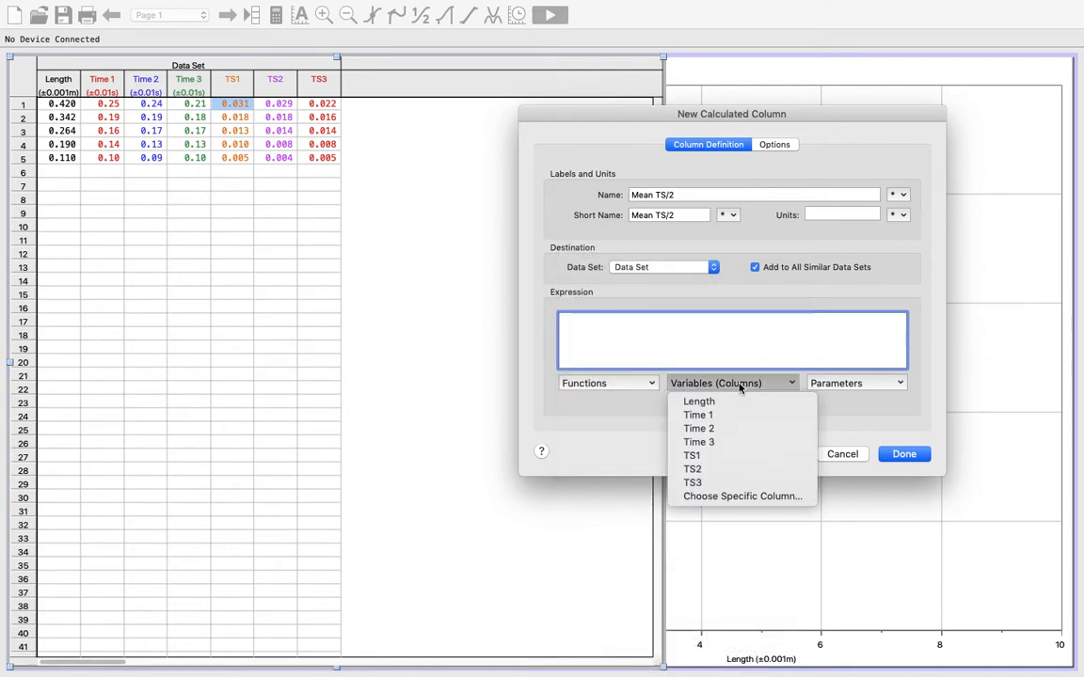
{"action": "left_click", "coordinate": [709, 331]}
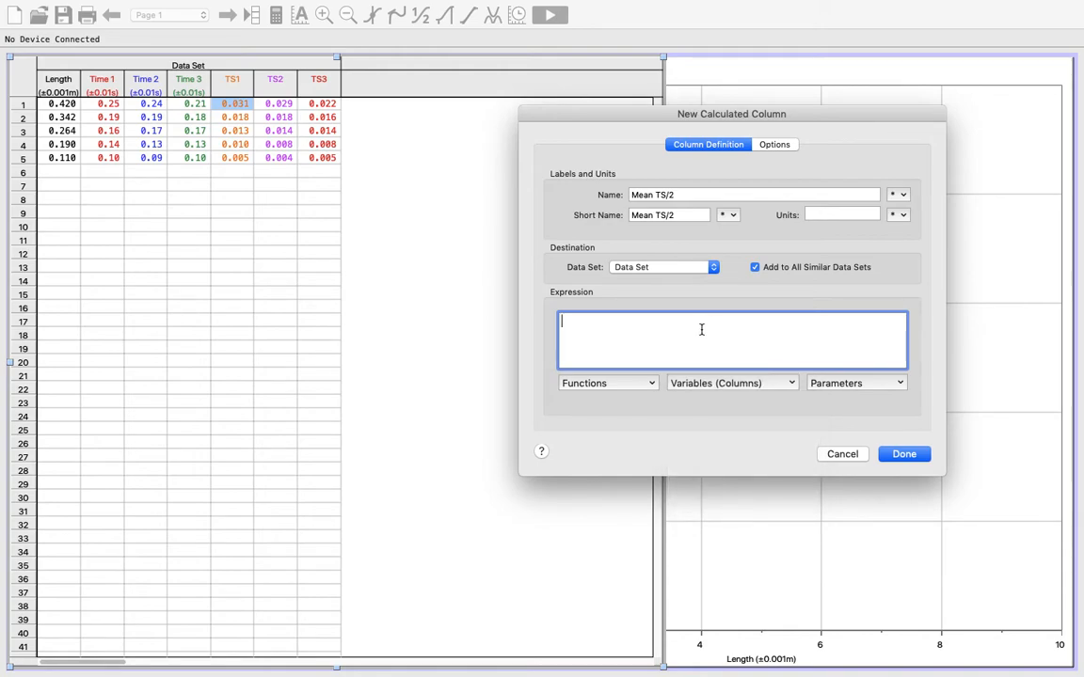
Step: Define the Mean TS/2 column's expression as ("TS1"+"TS2"+"TS3")/3 and create the column
{"action": "type", "text": "("}
{"action": "left_click", "coordinate": [790, 384]}
{"action": "left_click", "coordinate": [743, 458]}
{"action": "type", "text": "+"}
{"action": "left_click", "coordinate": [771, 385]}
{"action": "left_click", "coordinate": [743, 469]}
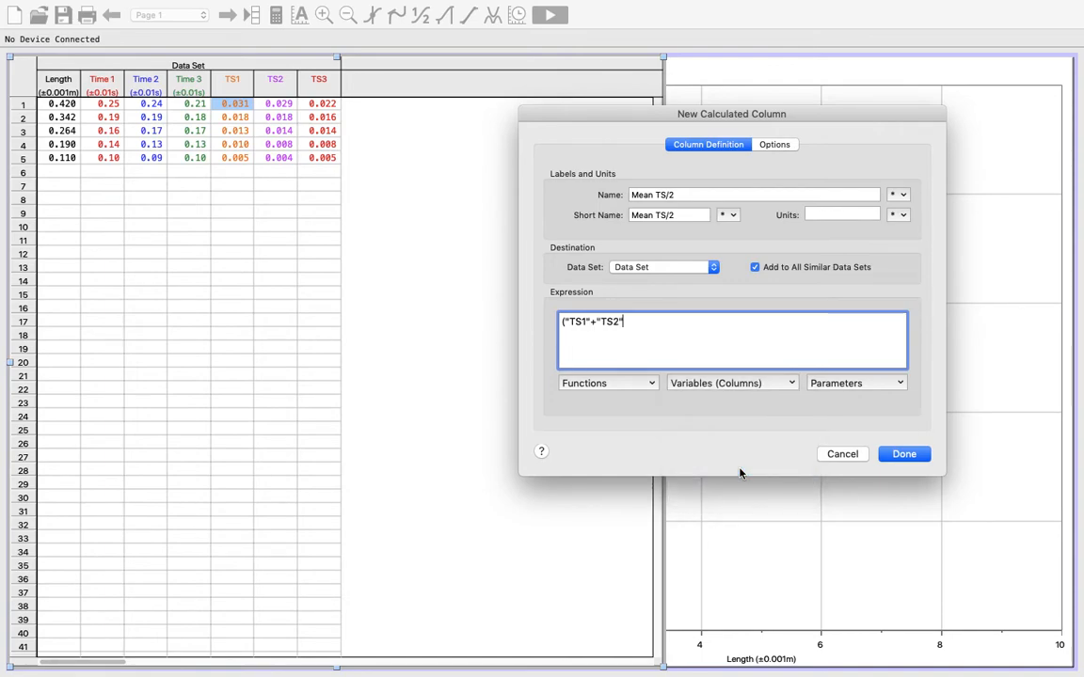
{"action": "type", "text": "+"}
{"action": "left_click", "coordinate": [777, 384]}
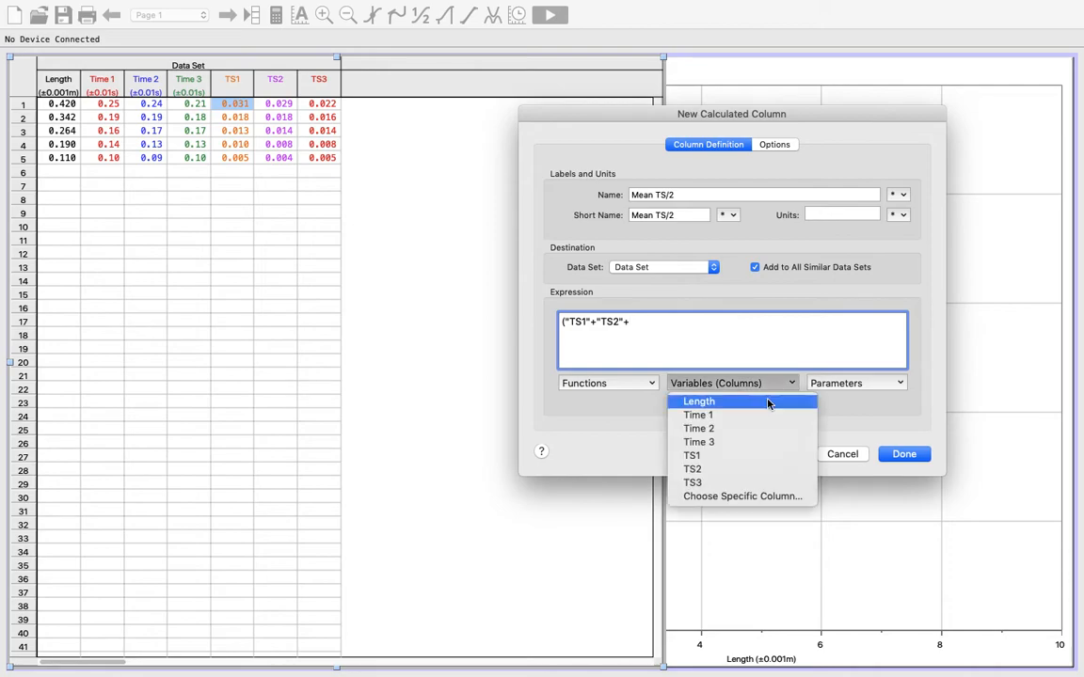
{"action": "left_click", "coordinate": [738, 481]}
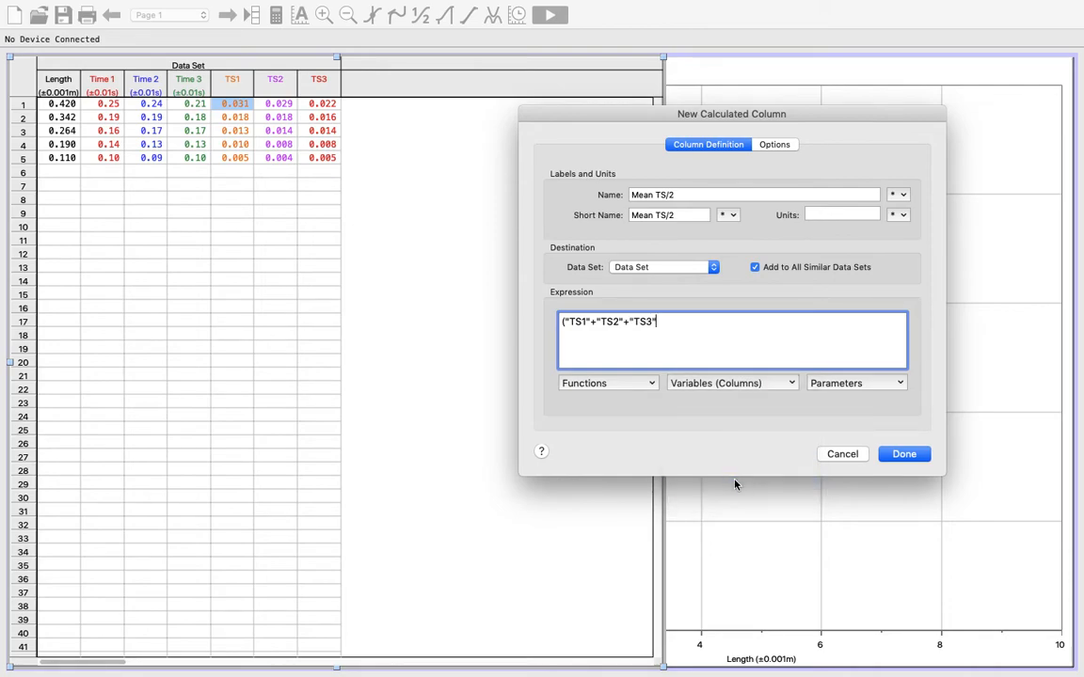
{"action": "type", "text": ")/3"}
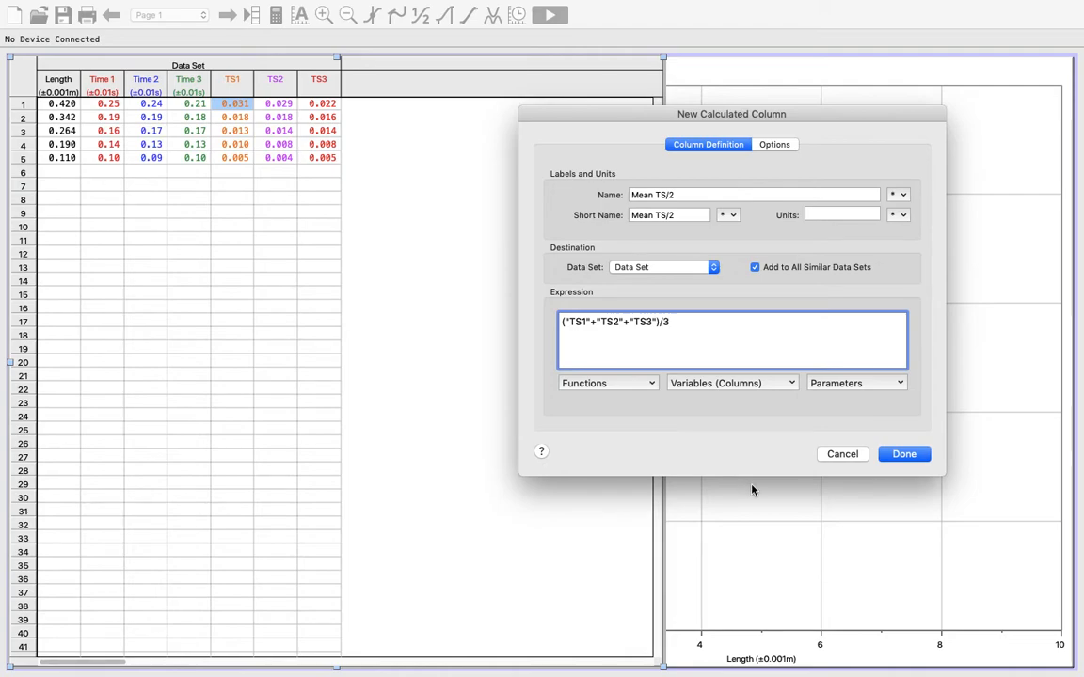
{"action": "left_click", "coordinate": [901, 455]}
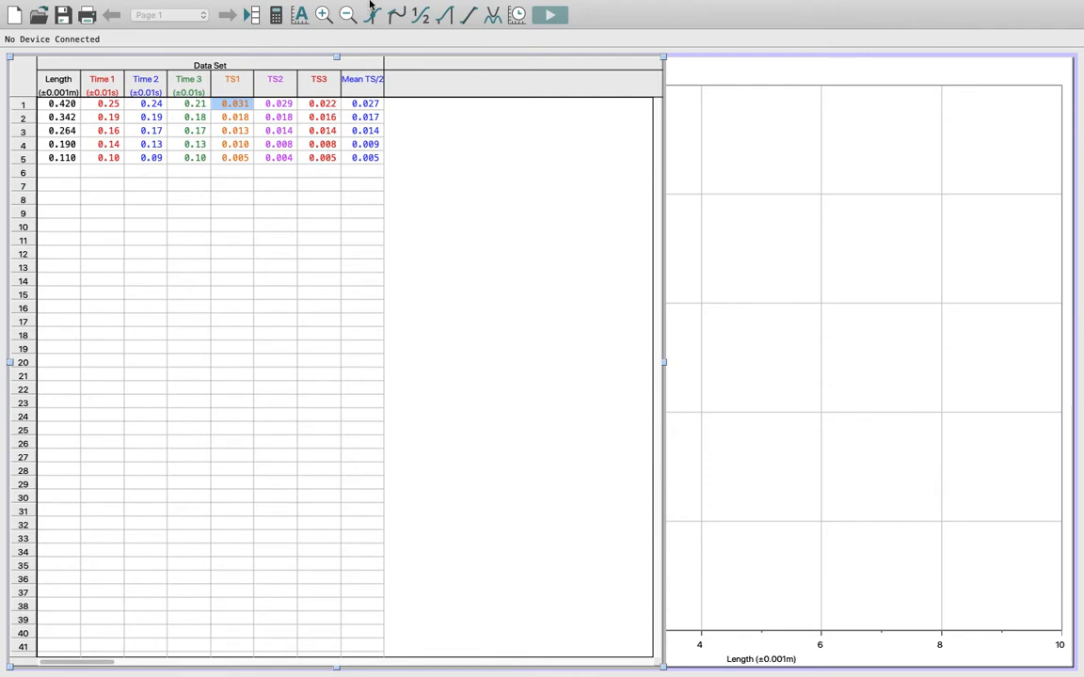
{"action": "left_click", "coordinate": [255, 7]}
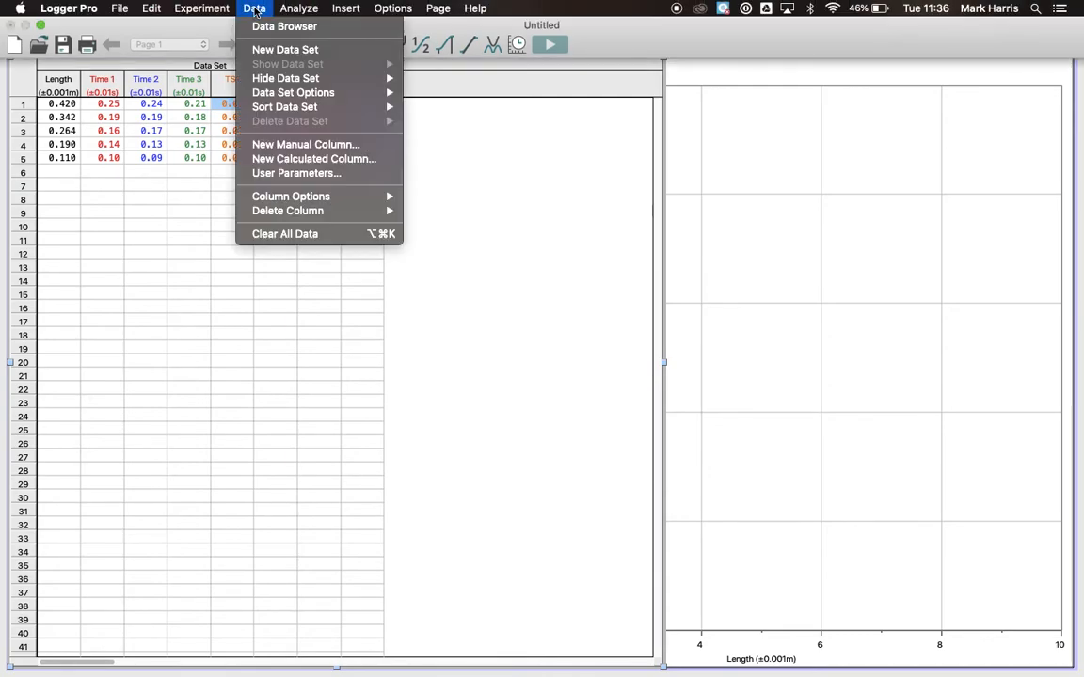
{"action": "left_click", "coordinate": [292, 159]}
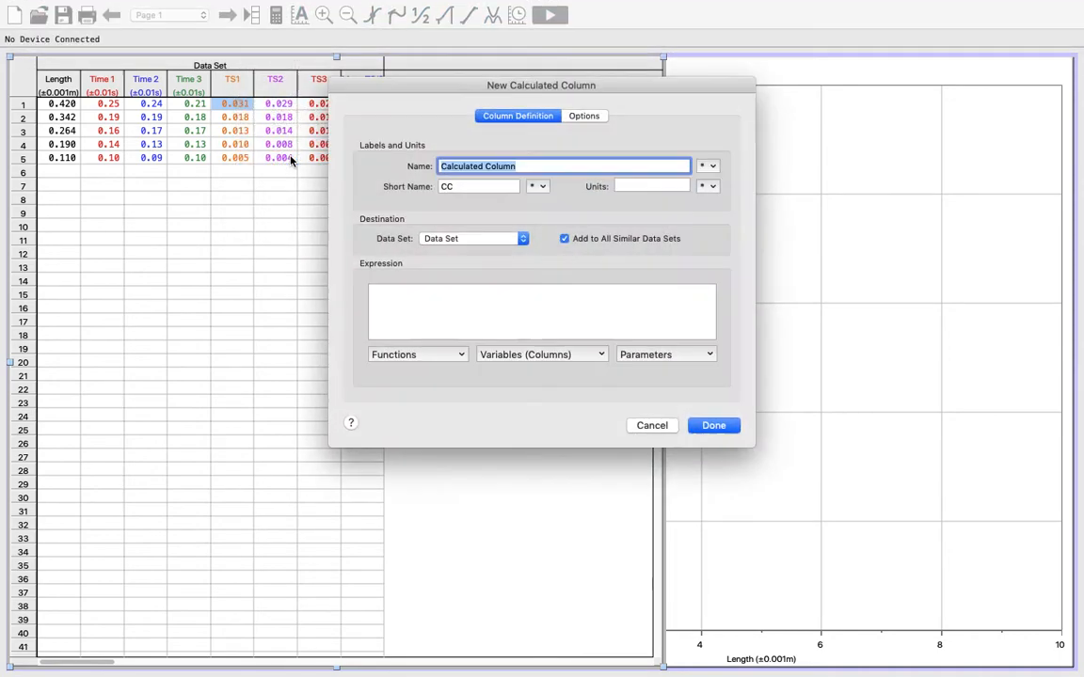
{"action": "left_click", "coordinate": [651, 426]}
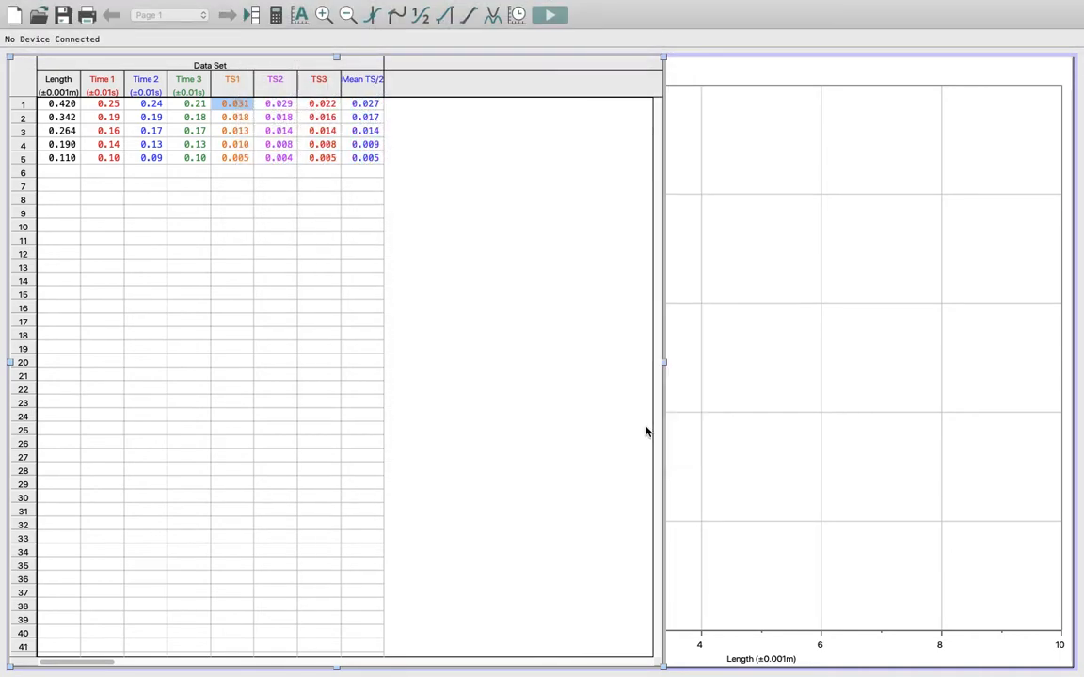
Step: Create a new manual column with Uncertainty as both its name and short name
{"action": "mouse_move", "coordinate": [298, 10]}
{"action": "left_click", "coordinate": [254, 7]}
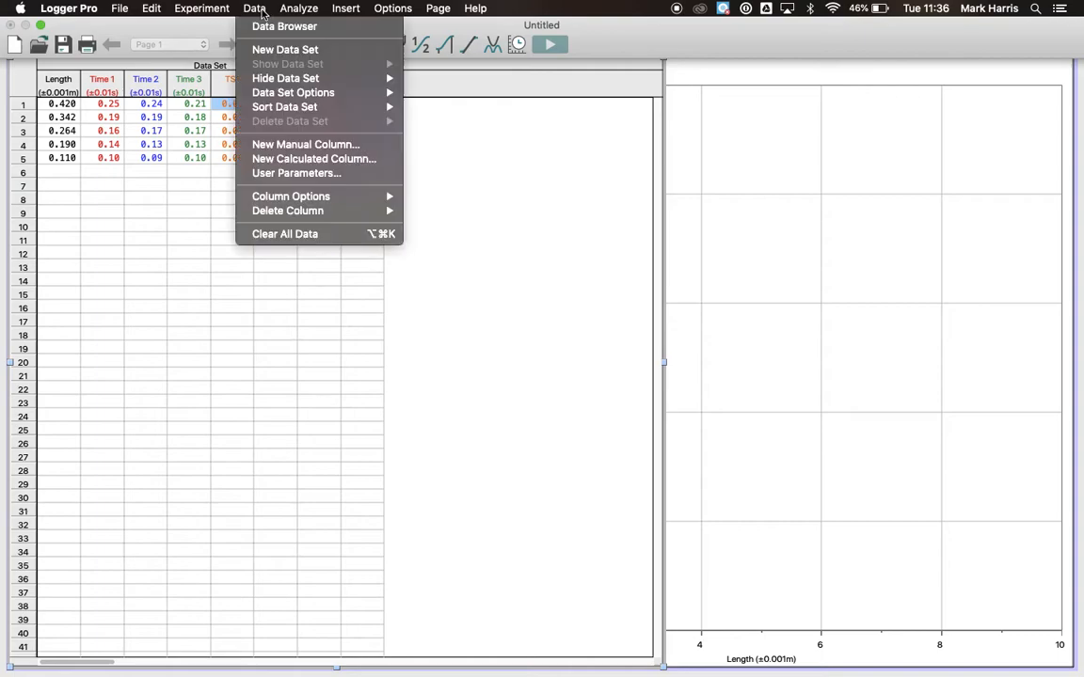
{"action": "left_click", "coordinate": [288, 144]}
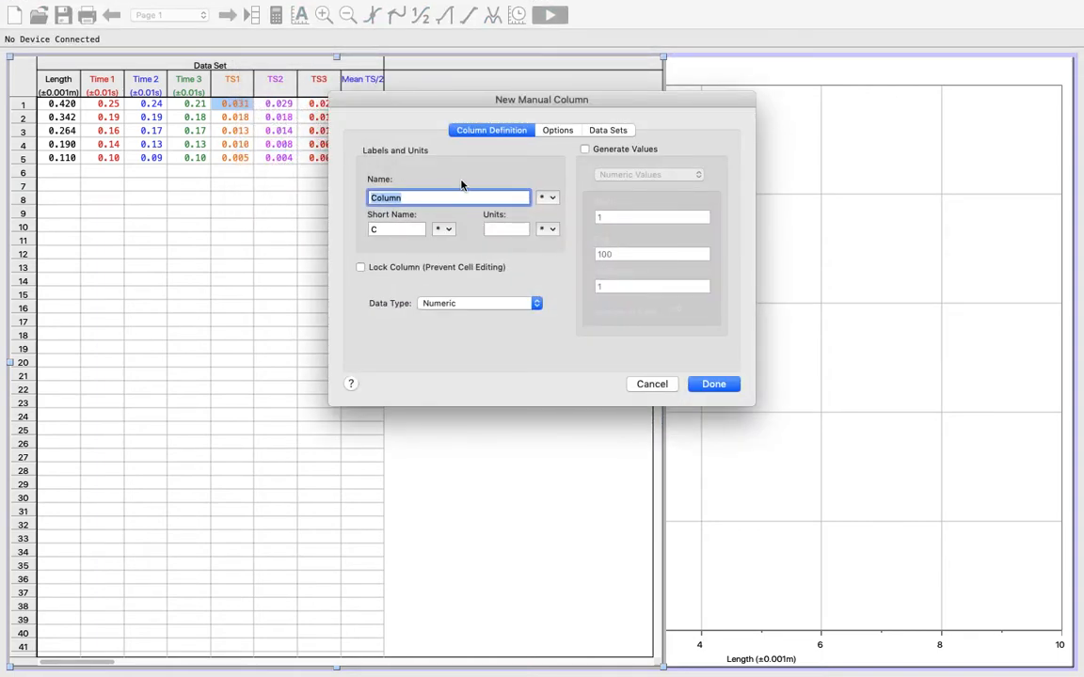
{"action": "type", "text": "Uncer"}
{"action": "key", "text": "BackSpace"}
{"action": "key", "text": "BackSpace"}
{"action": "key", "text": "BackSpace"}
{"action": "key", "text": "BackSpace"}
{"action": "key", "text": "BackSpace"}
{"action": "type", "text": "Uncertainty"}
{"action": "double_click", "coordinate": [406, 196]}
{"action": "key", "text": "super+c"}
{"action": "double_click", "coordinate": [392, 232]}
{"action": "key", "text": "super+v"}
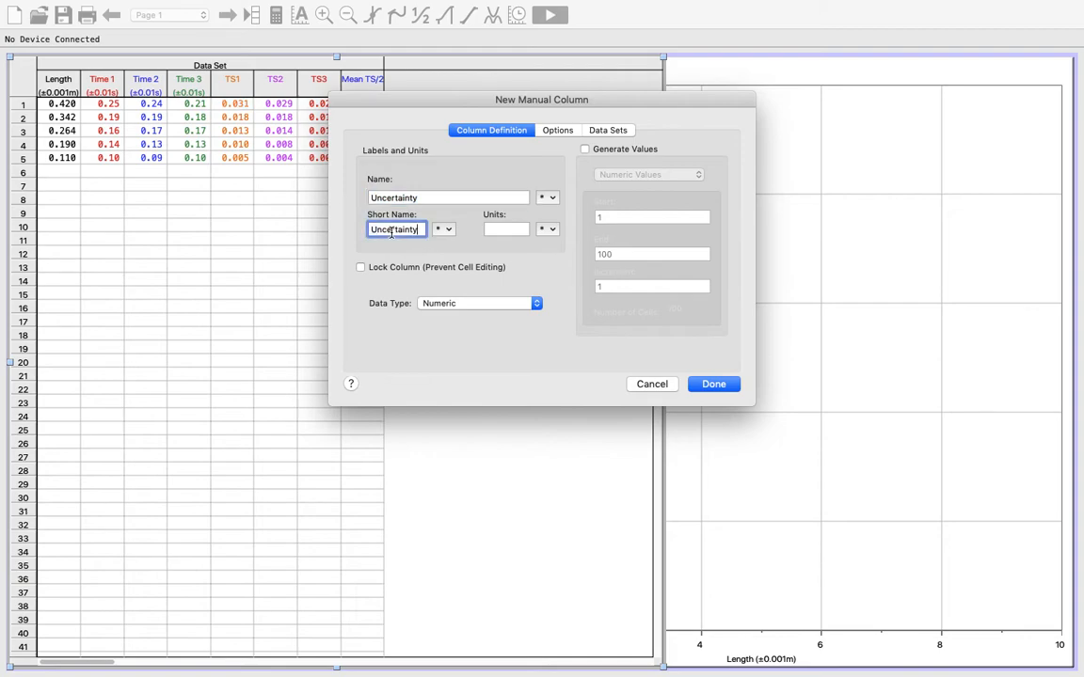
{"action": "left_click", "coordinate": [712, 383]}
Step: Fill the Uncertainty column with 0.005 in row 1 and 0.001 in each of rows 2 to 5
{"action": "left_click", "coordinate": [414, 105]}
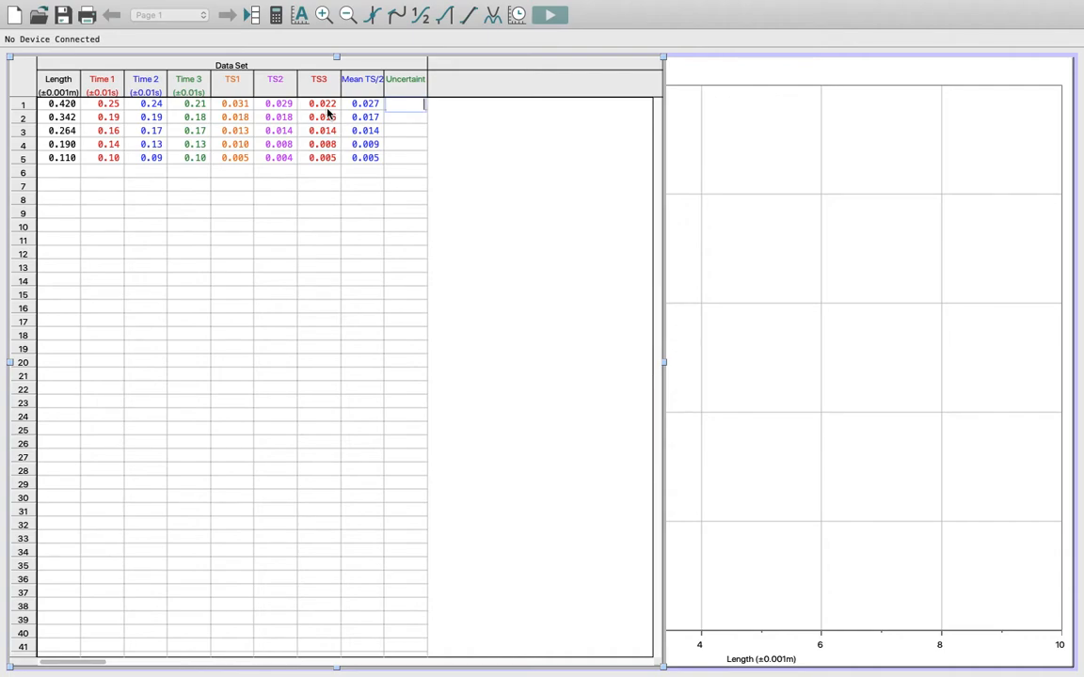
{"action": "type", "text": "0."}
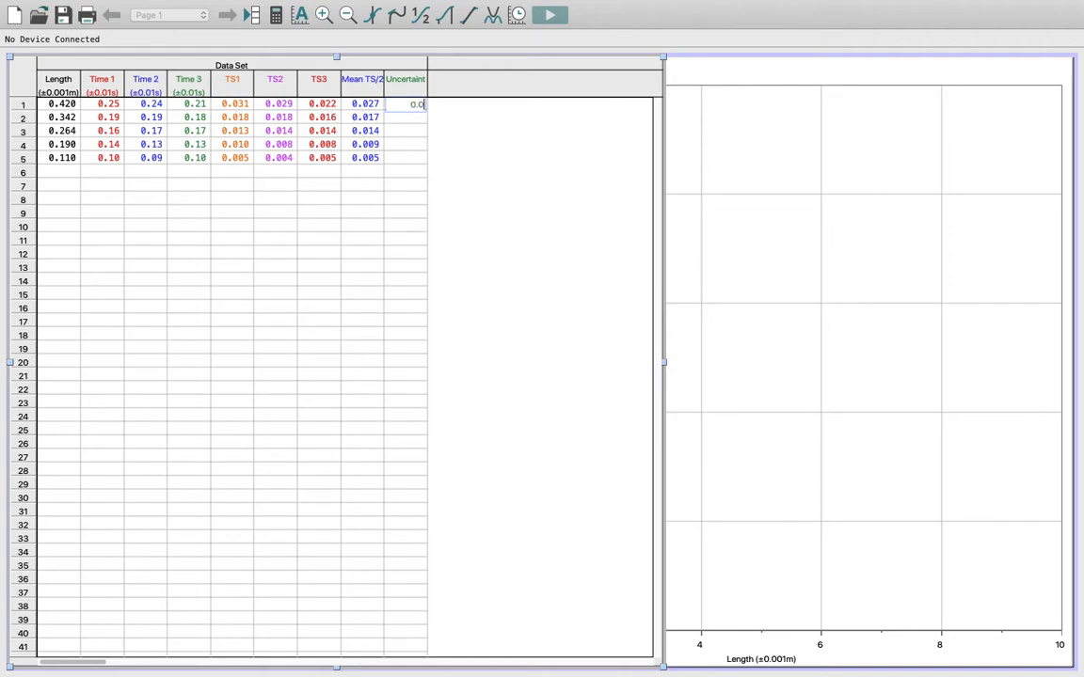
{"action": "type", "text": "005"}
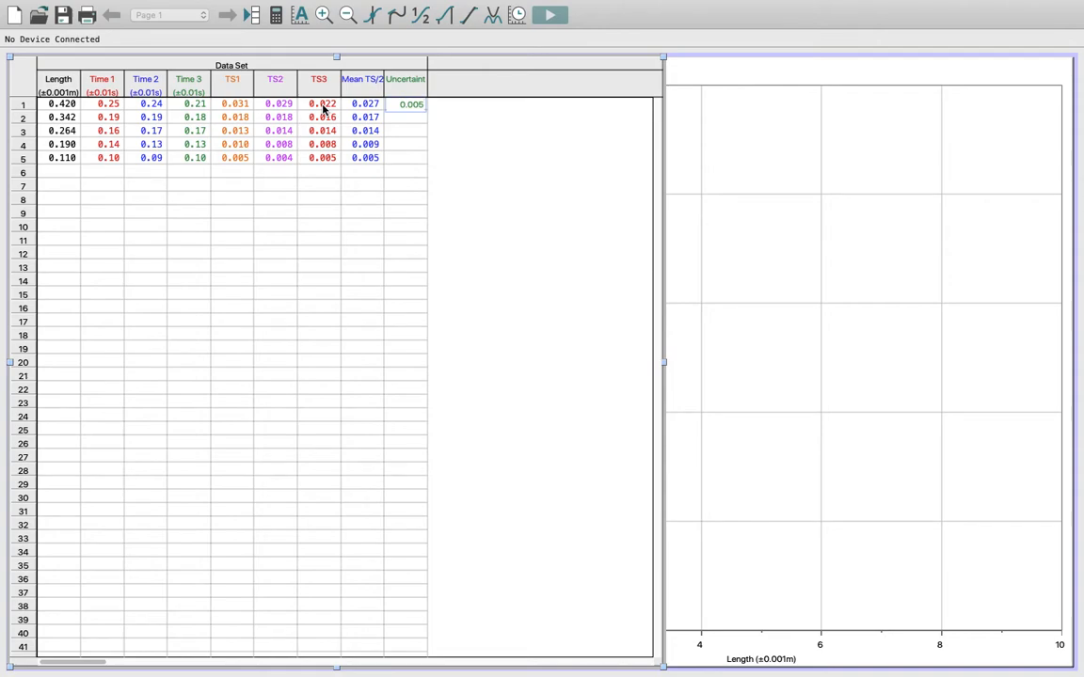
{"action": "left_click", "coordinate": [406, 119]}
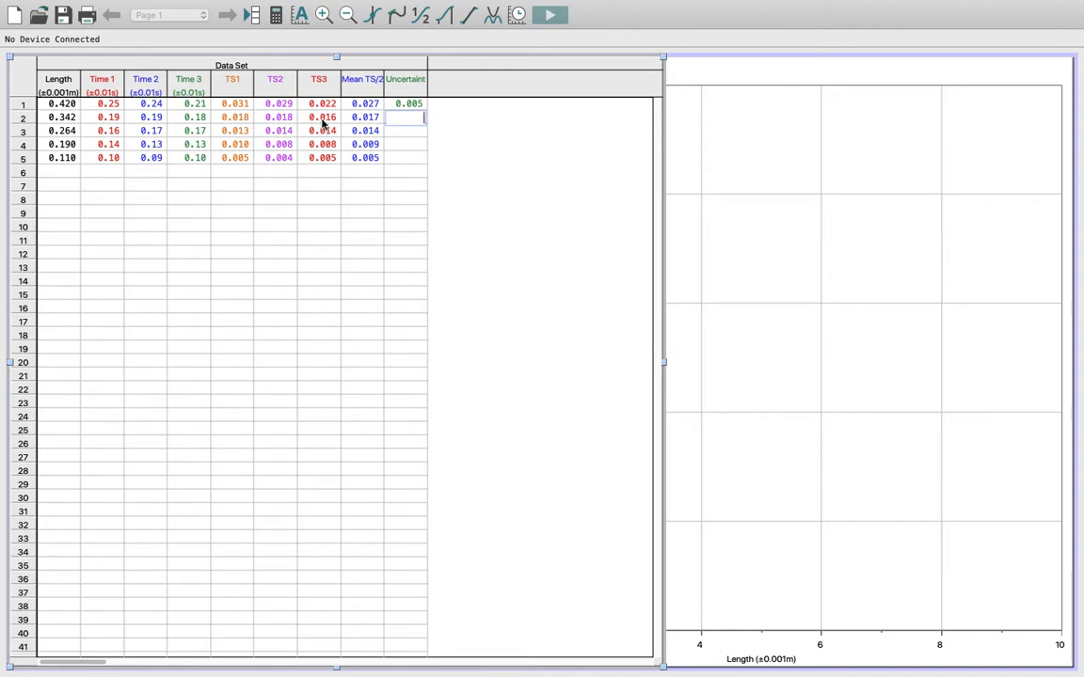
{"action": "type", "text": "0.001"}
{"action": "left_click", "coordinate": [404, 131]}
{"action": "type", "text": "0.001"}
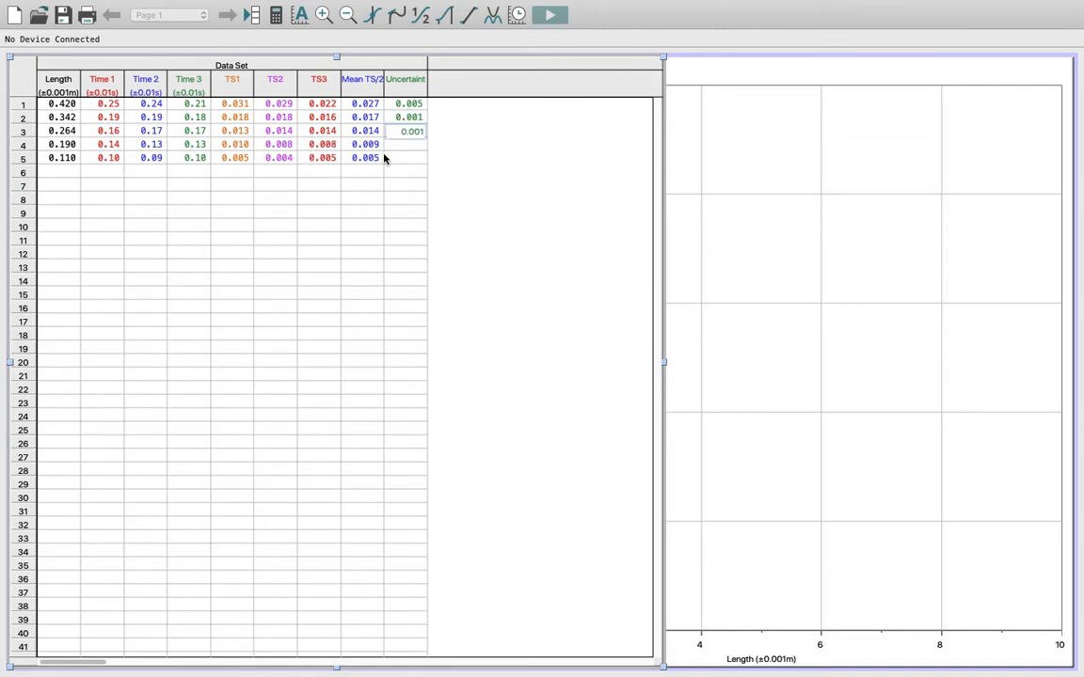
{"action": "left_click", "coordinate": [404, 144]}
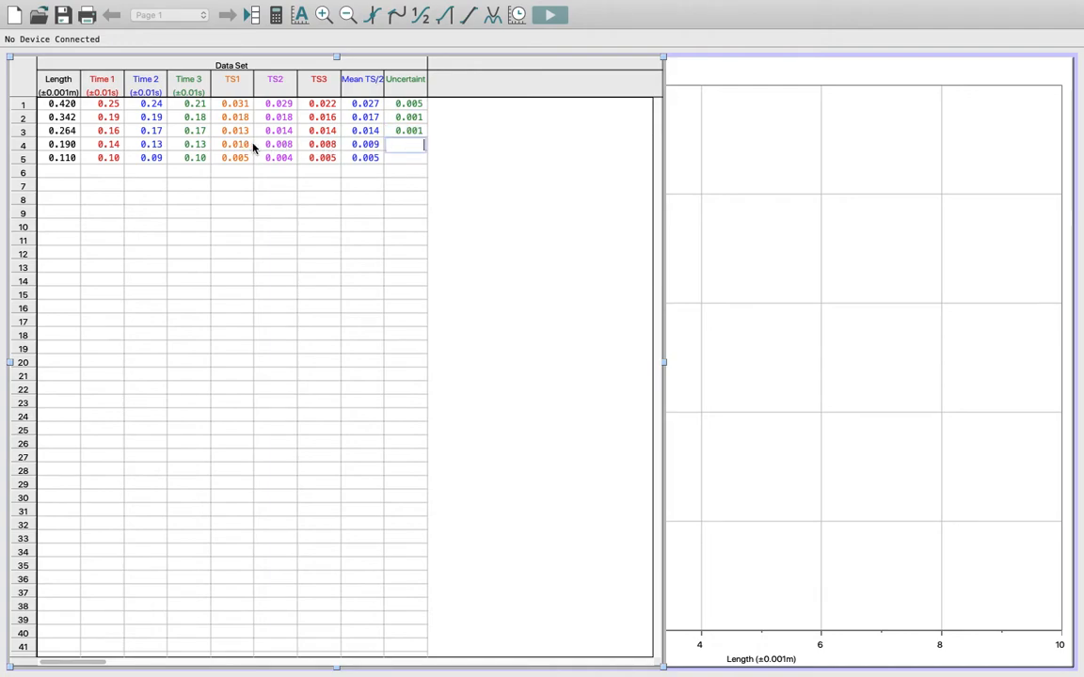
{"action": "type", "text": "0.001"}
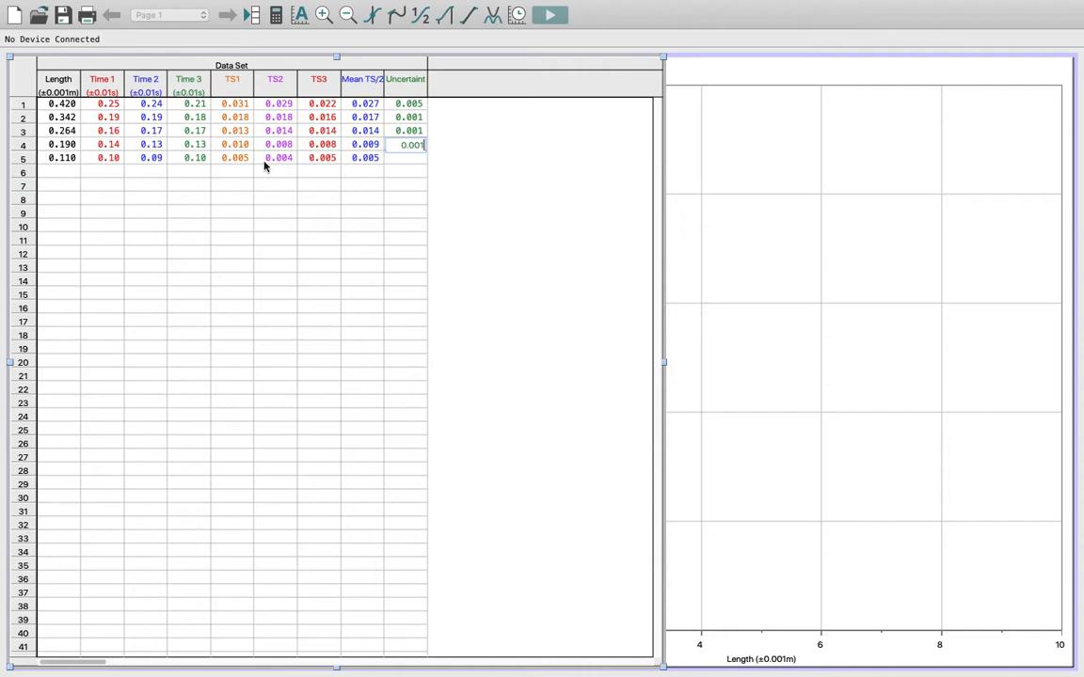
{"action": "left_click", "coordinate": [408, 158]}
{"action": "type", "text": "0.001"}
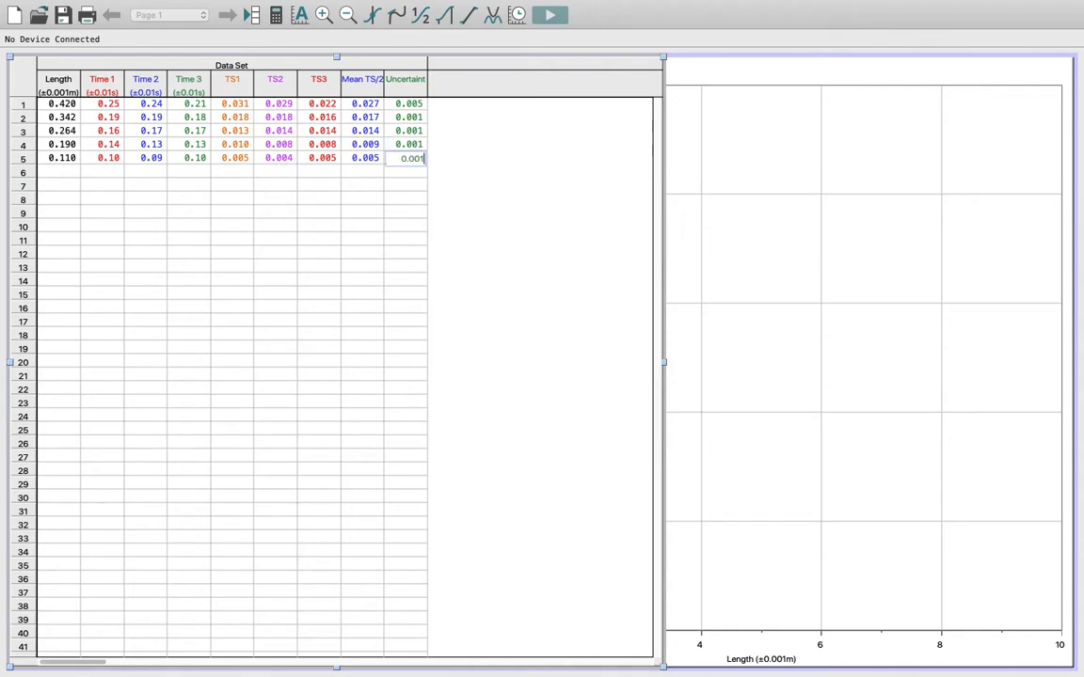
{"action": "left_click", "coordinate": [448, 175]}
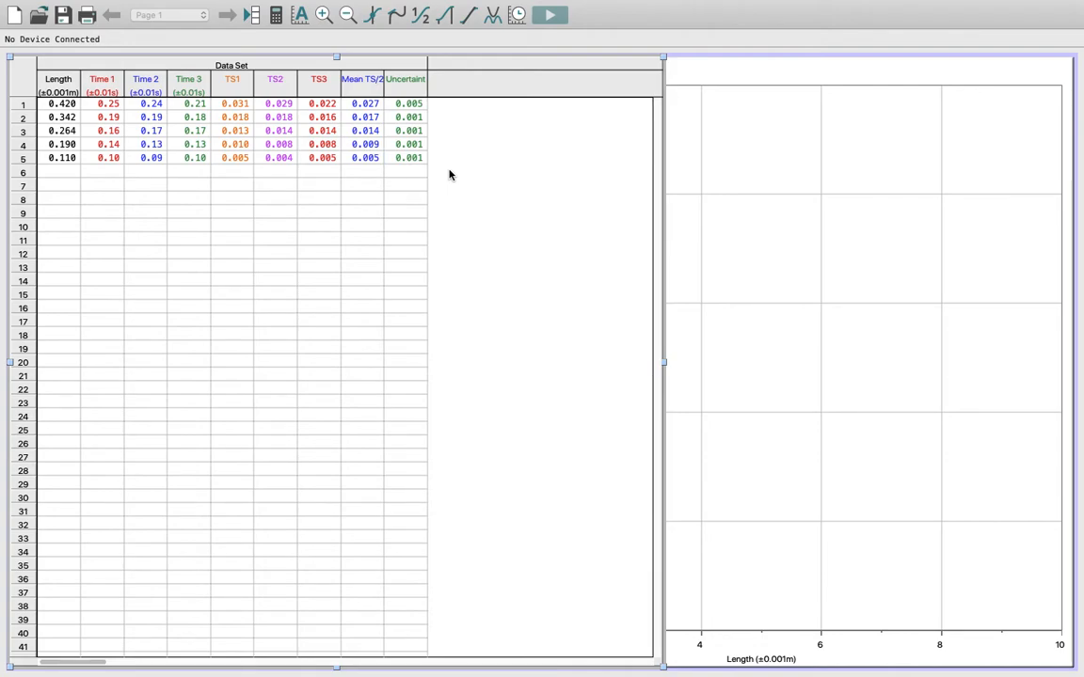
Step: Narrow the data table to uncover the graph, and set the Mean TS/2 column's units to m²/2
{"action": "left_click_drag", "start_coordinate": [665, 363], "coordinate": [438, 360]}
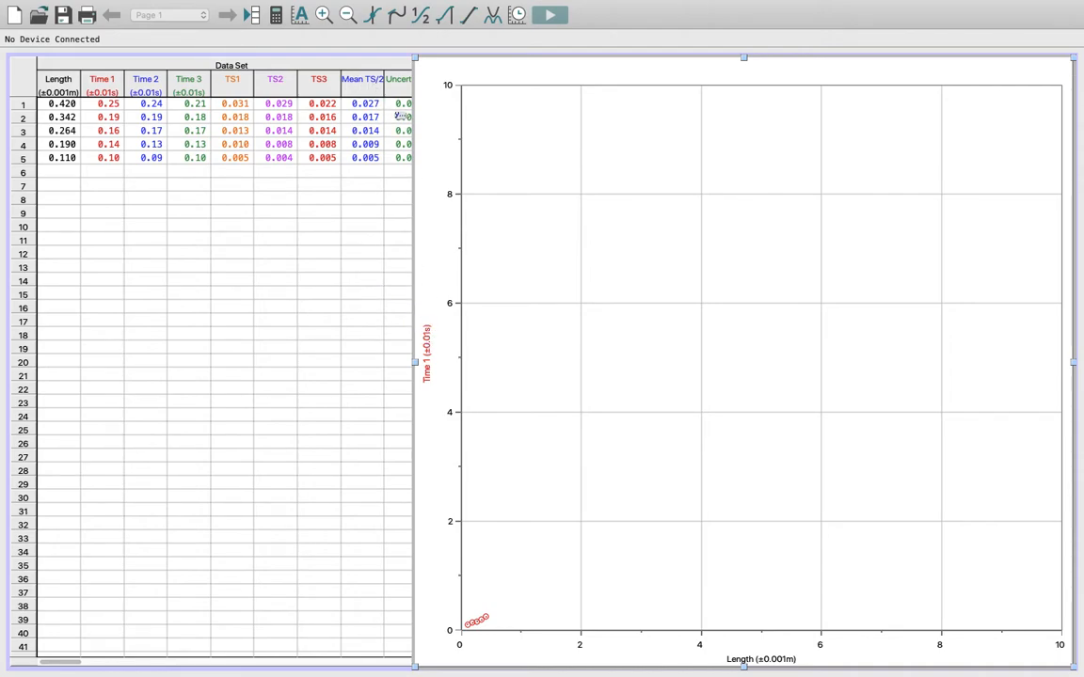
{"action": "double_click", "coordinate": [363, 83]}
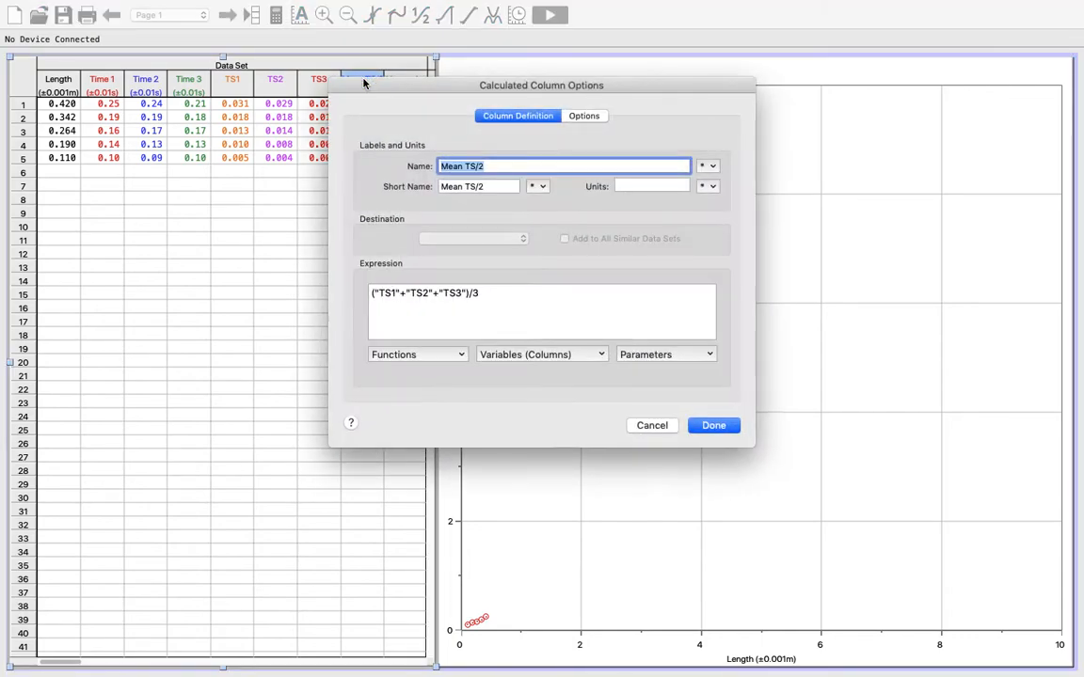
{"action": "left_click", "coordinate": [634, 186]}
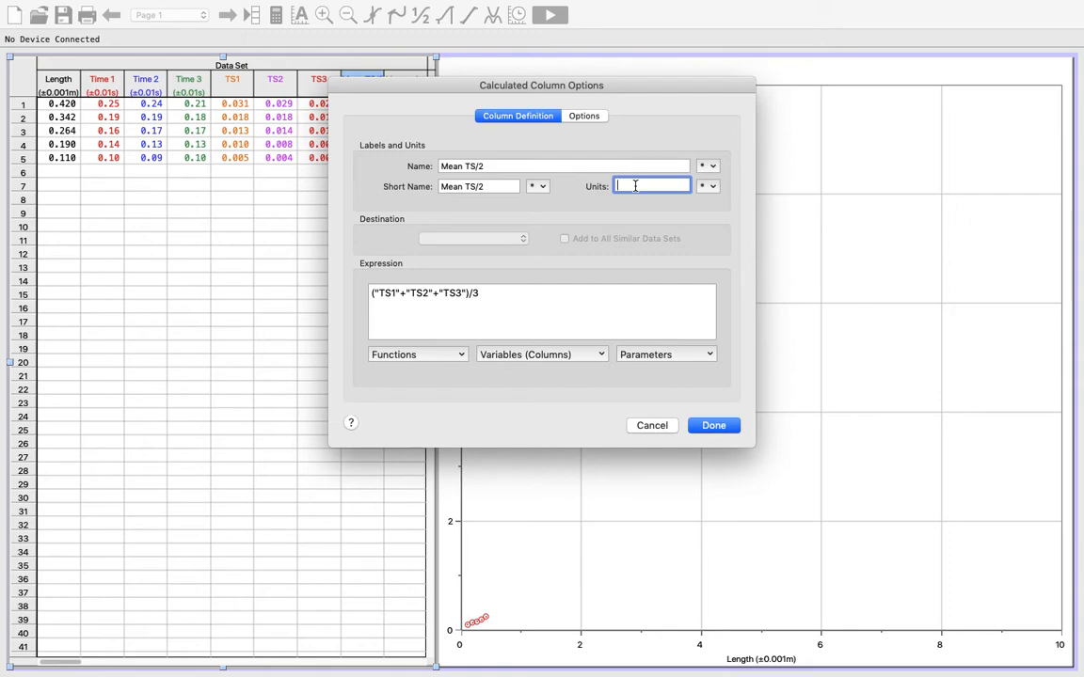
{"action": "type", "text": "m"}
{"action": "left_click", "coordinate": [708, 186]}
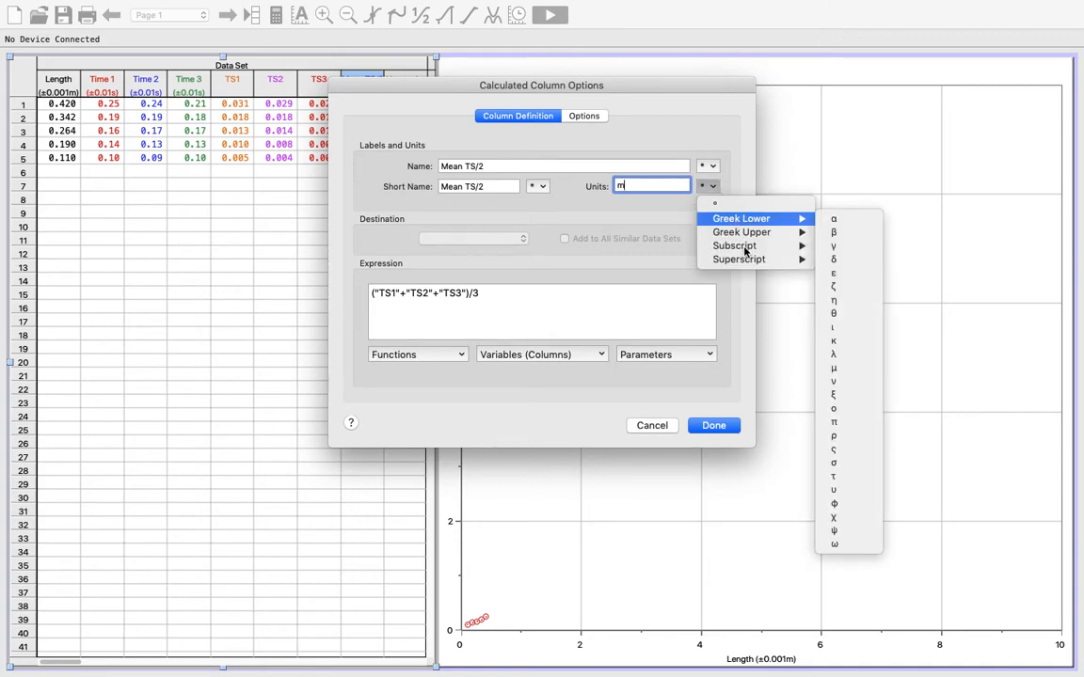
{"action": "mouse_move", "coordinate": [749, 259]}
{"action": "left_click", "coordinate": [832, 286]}
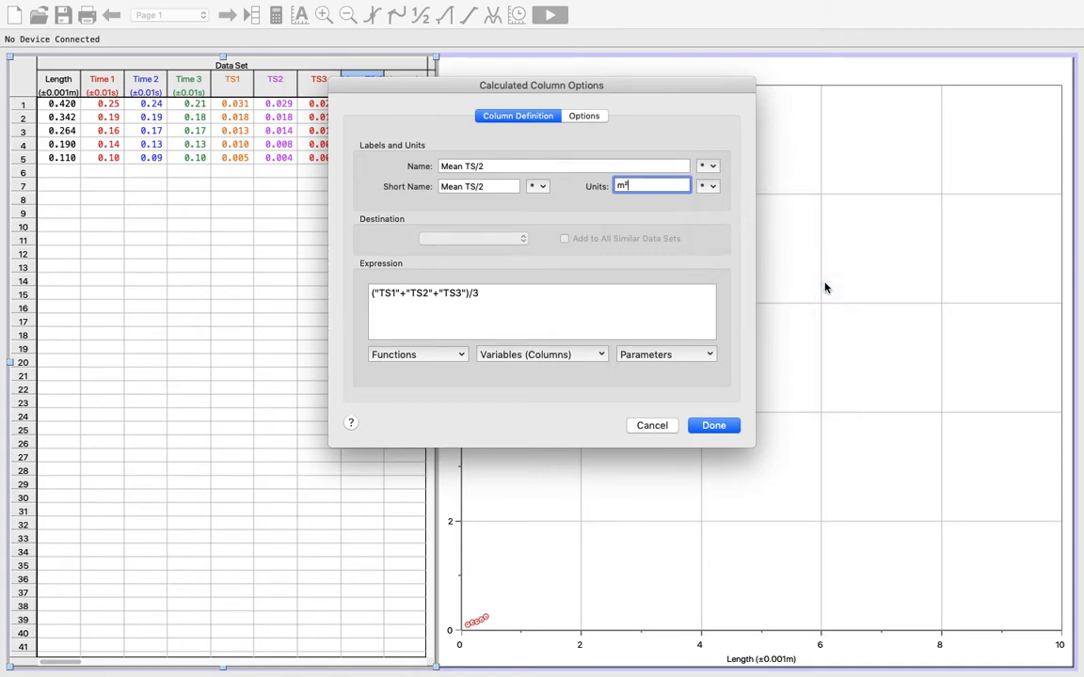
{"action": "type", "text": "/2"}
{"action": "left_click", "coordinate": [712, 425]}
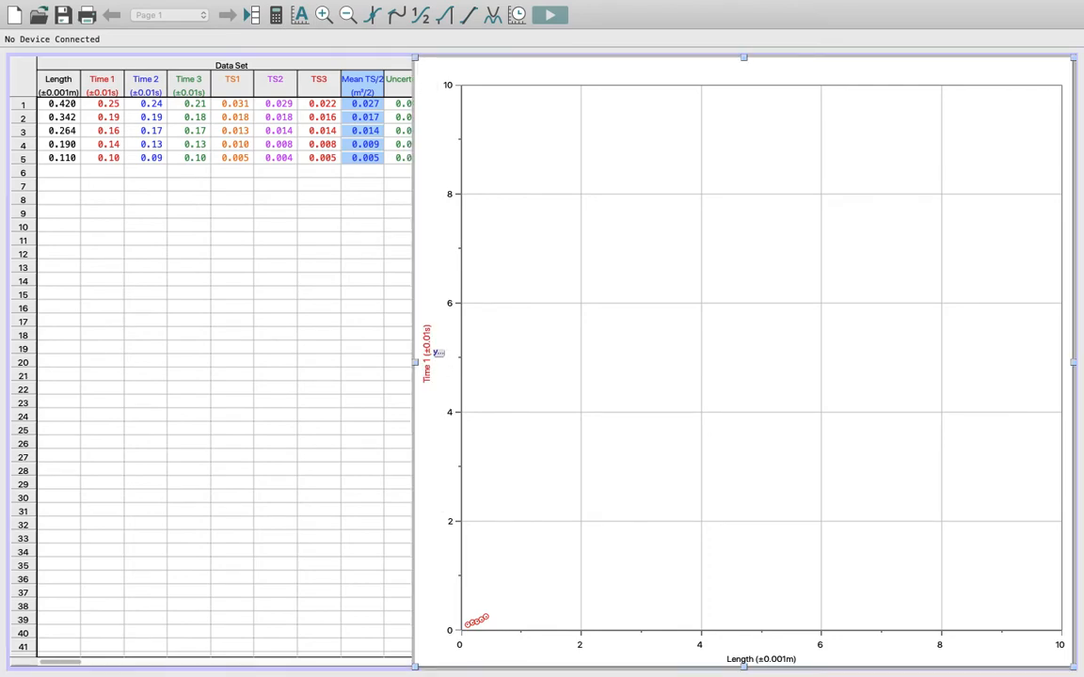
Step: Plot Mean TS/2 on the graph's y-axis and set that axis's scaling to Autoscale
{"action": "left_click", "coordinate": [428, 348]}
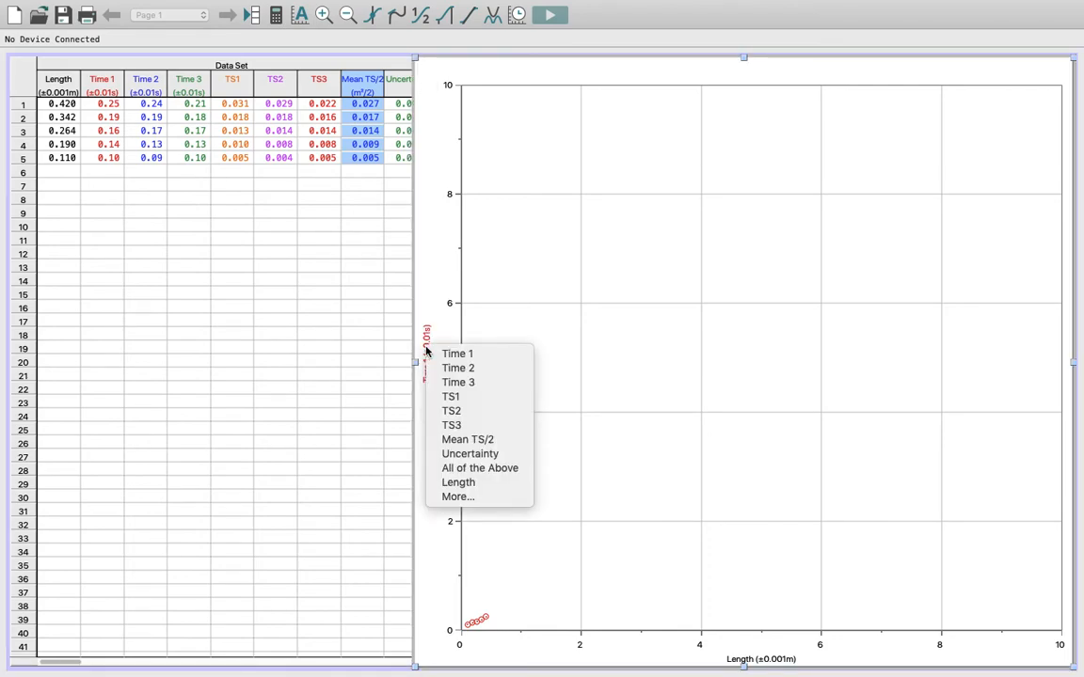
{"action": "left_click", "coordinate": [470, 440]}
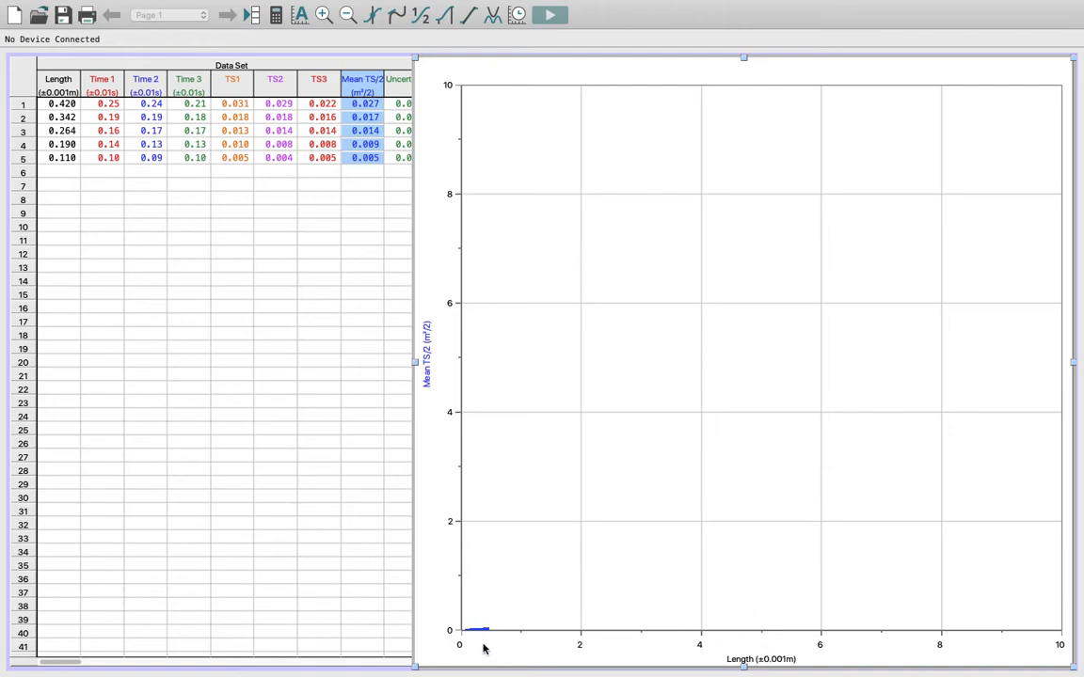
{"action": "left_click", "coordinate": [428, 370]}
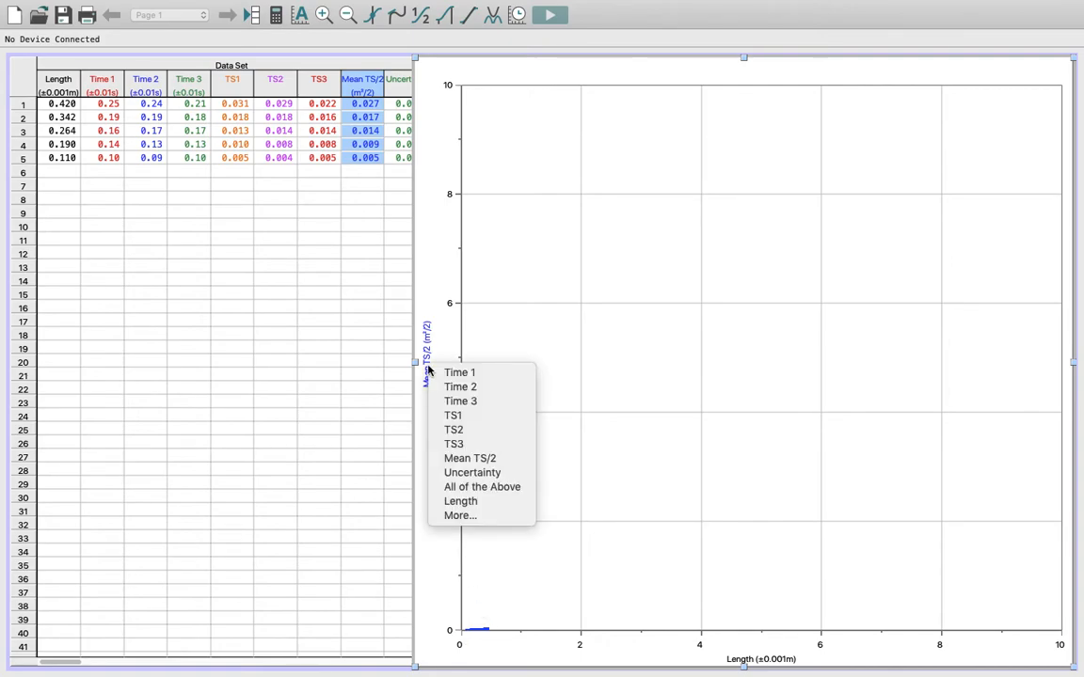
{"action": "left_click", "coordinate": [470, 517]}
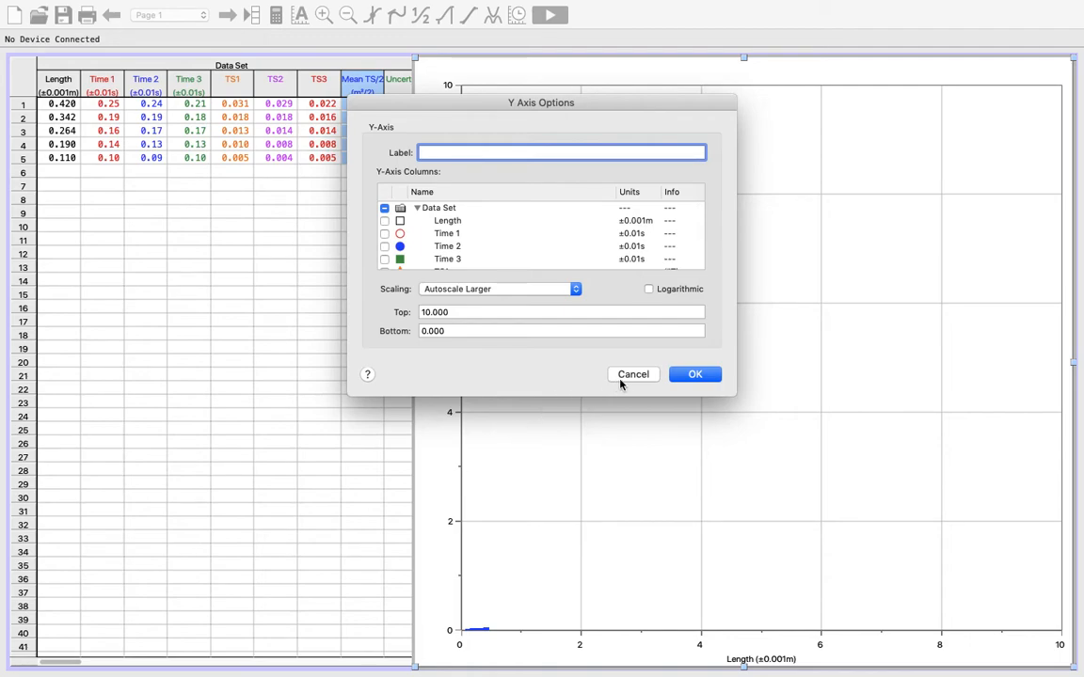
{"action": "left_click", "coordinate": [572, 290]}
{"action": "left_click", "coordinate": [541, 259]}
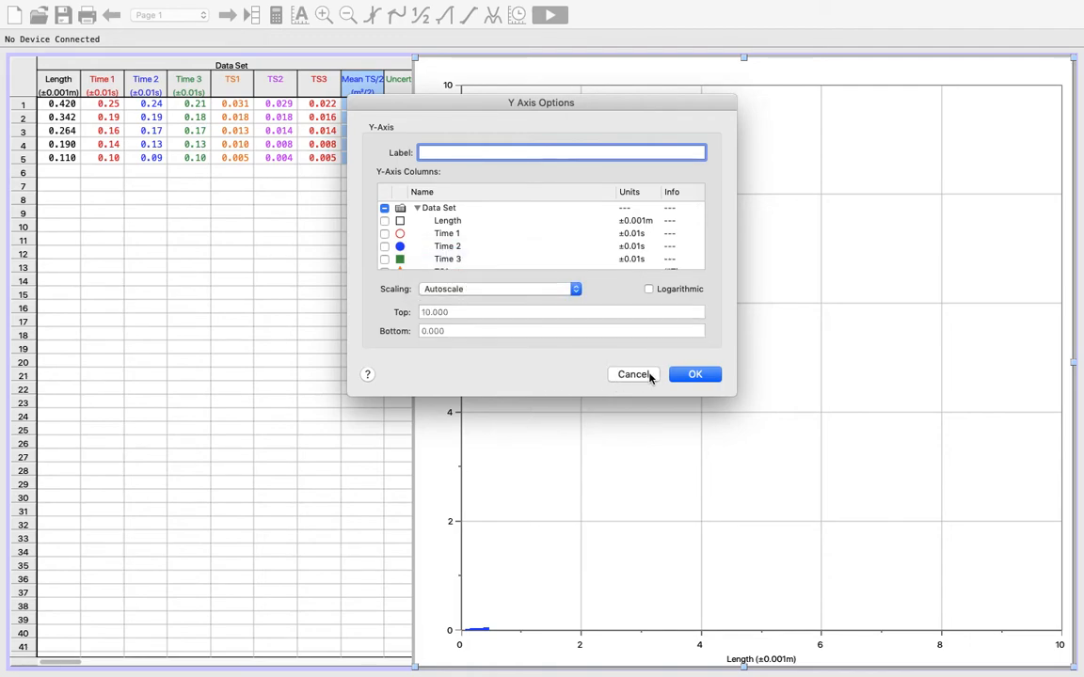
{"action": "left_click", "coordinate": [692, 375]}
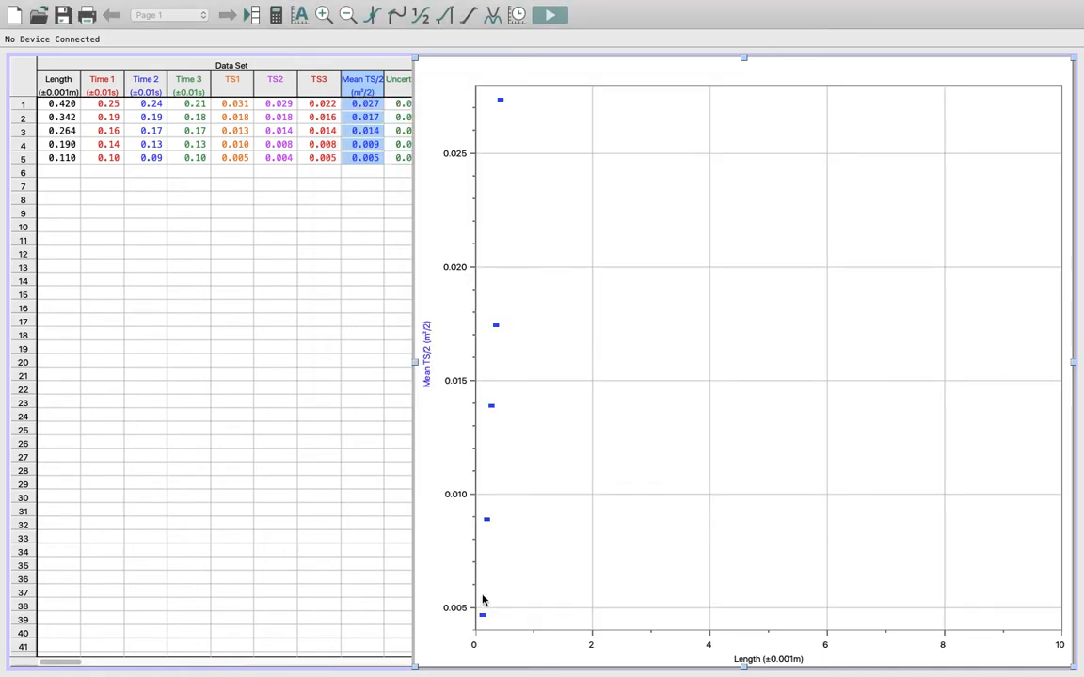
Step: Set the scaling of the graph's Length x-axis to Autoscale
{"action": "left_click", "coordinate": [769, 659]}
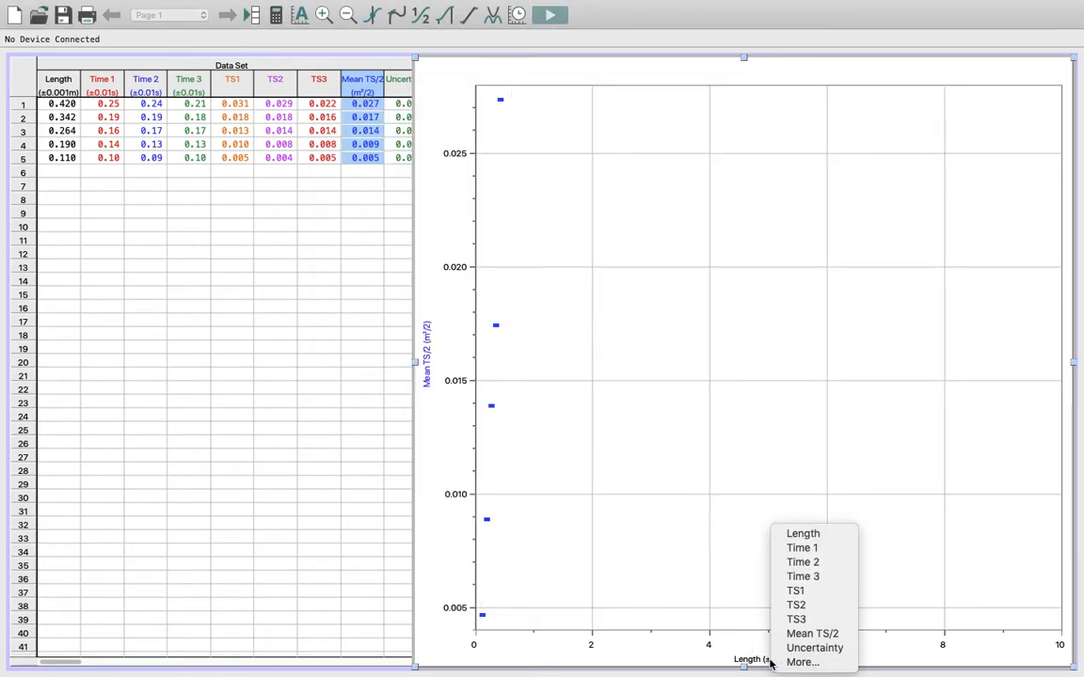
{"action": "left_click", "coordinate": [795, 662]}
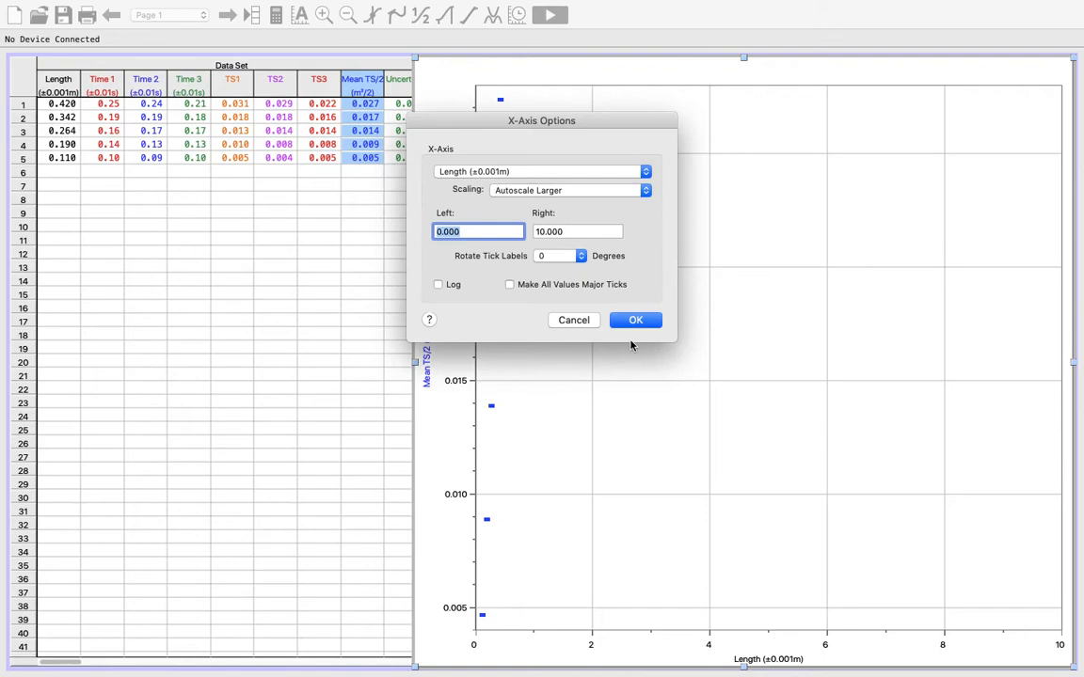
{"action": "left_click", "coordinate": [565, 190]}
{"action": "left_click", "coordinate": [561, 158]}
{"action": "left_click", "coordinate": [629, 321]}
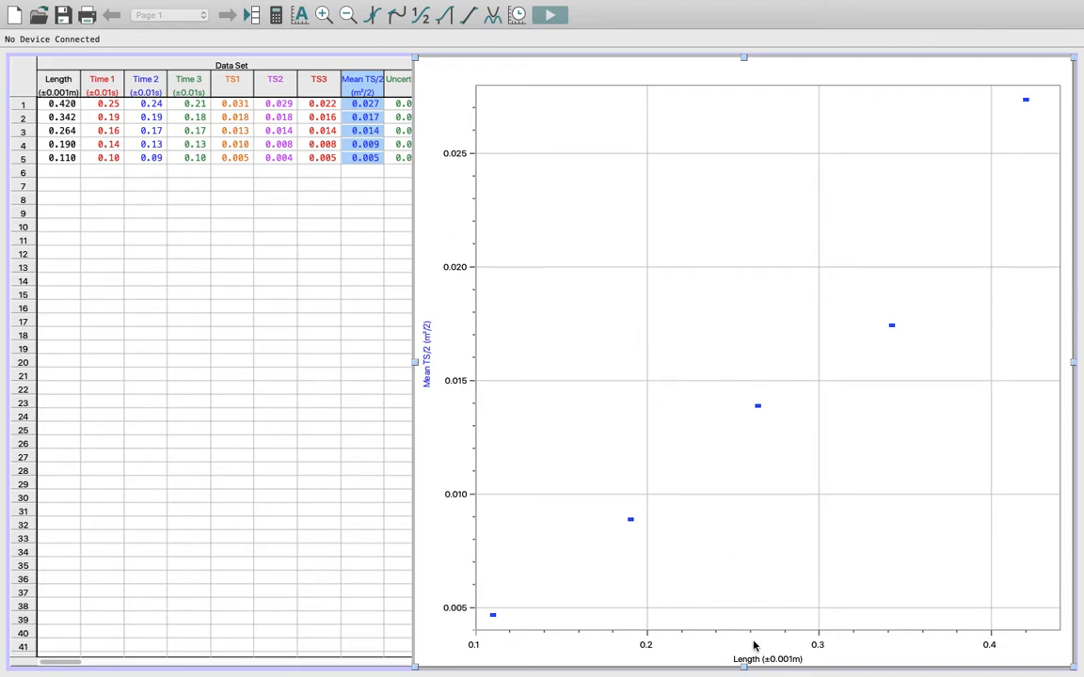
Step: Review the graph's plot appearance and axes options for the error bar settings
{"action": "left_click", "coordinate": [762, 662]}
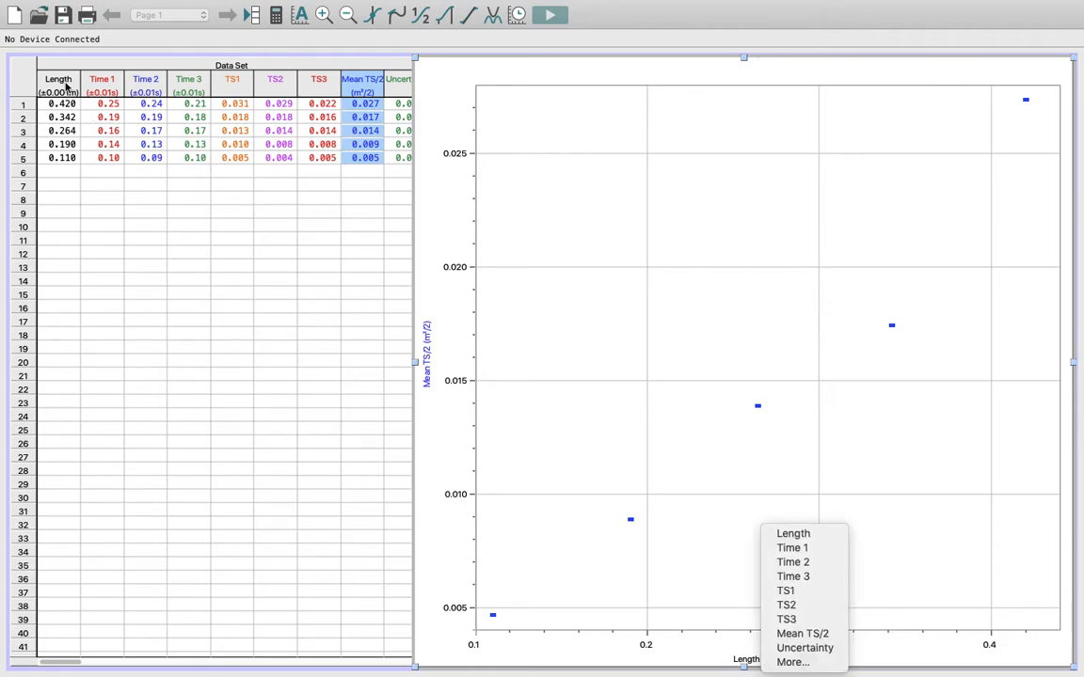
{"action": "left_click", "coordinate": [66, 85]}
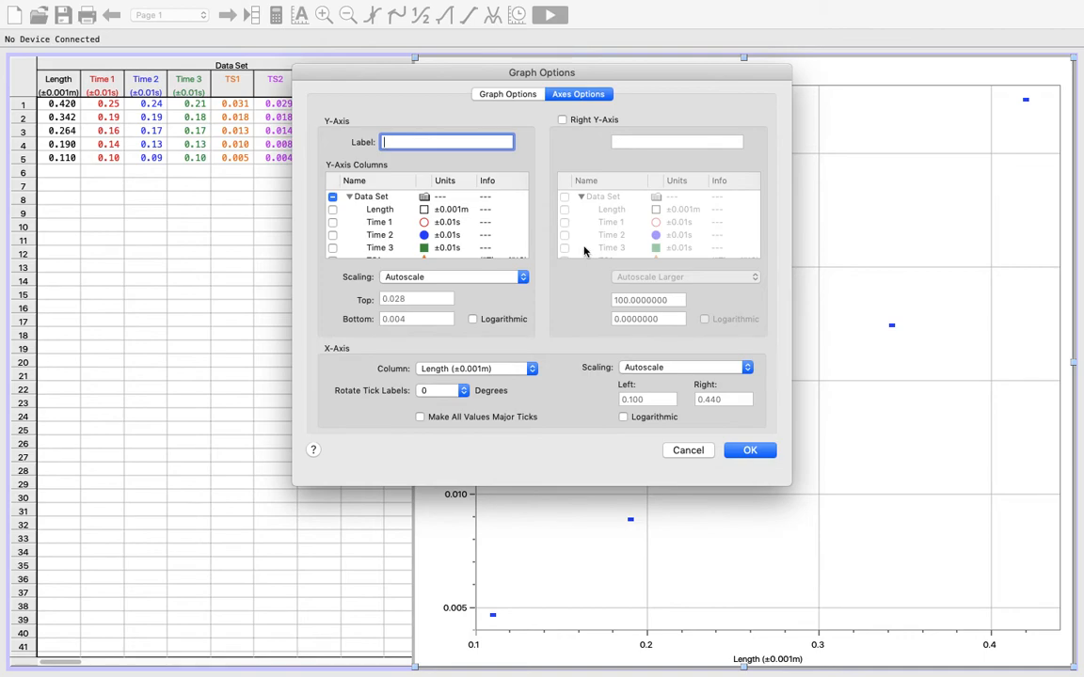
{"action": "left_click", "coordinate": [508, 94]}
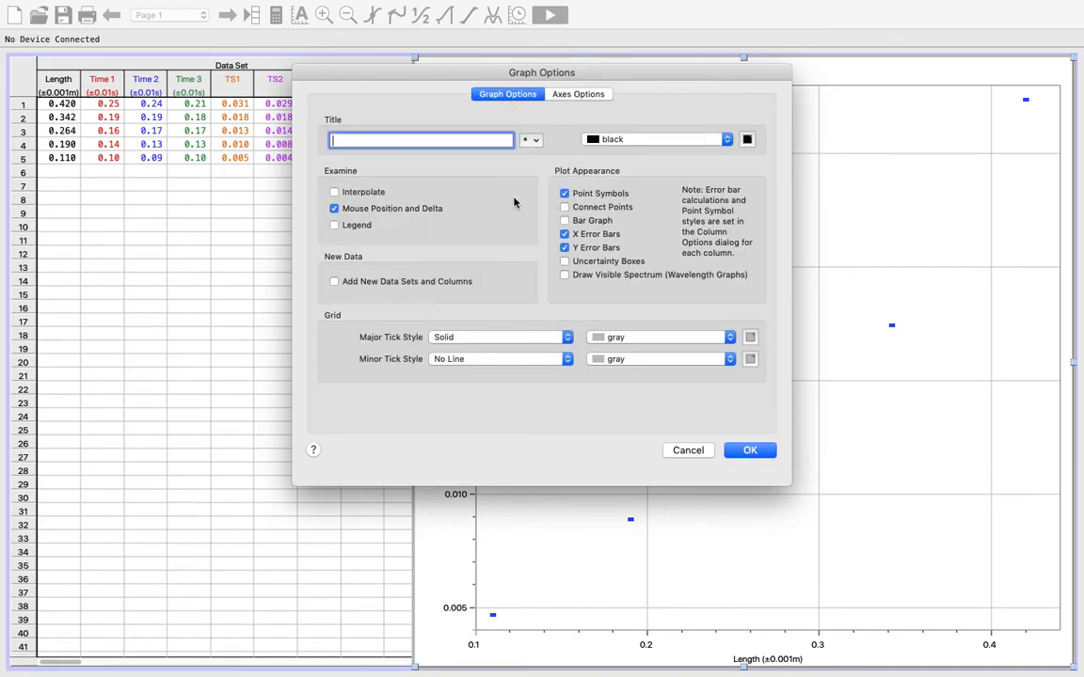
{"action": "left_click", "coordinate": [571, 97]}
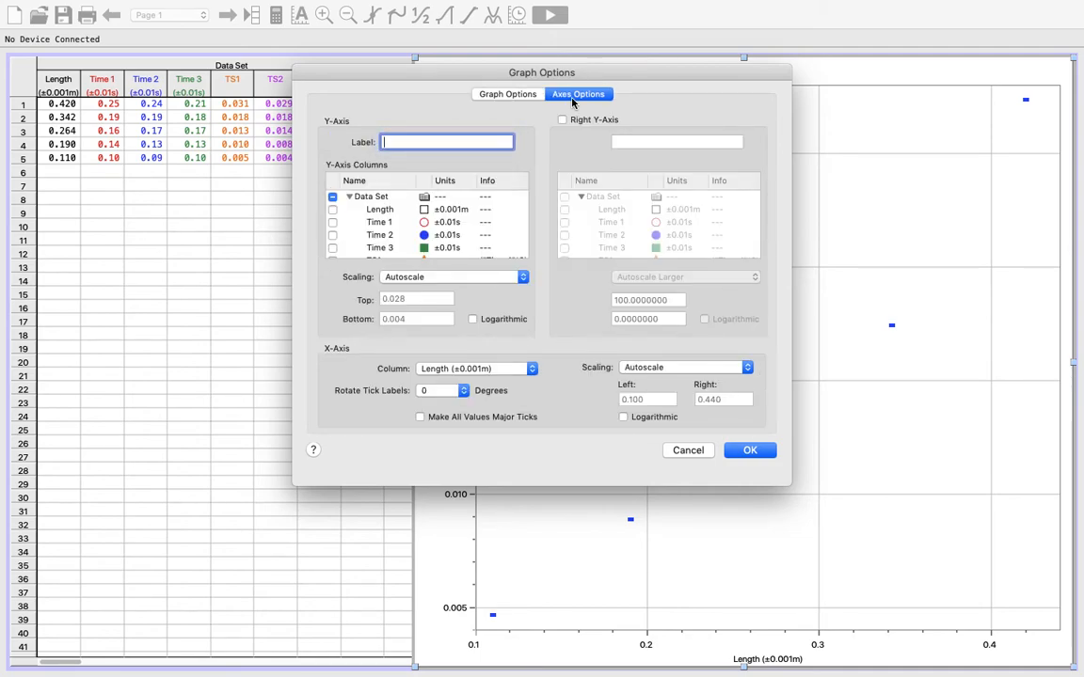
{"action": "left_click", "coordinate": [750, 450]}
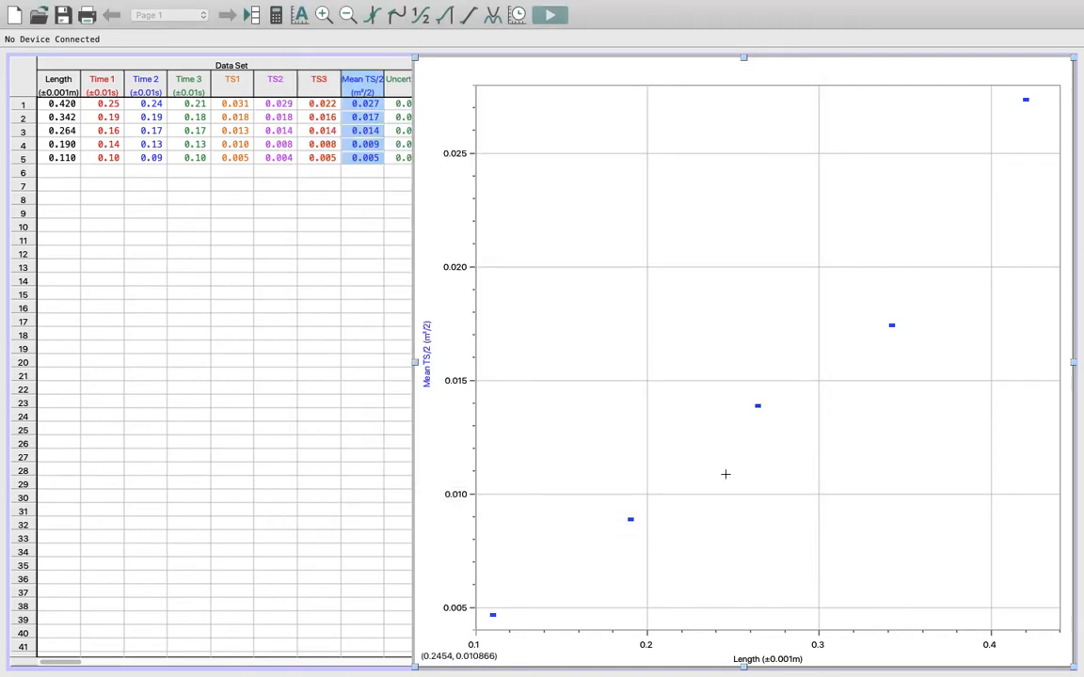
Step: Enable error bar calculations for the Length column with a fixed error constant of 0.001
{"action": "left_click", "coordinate": [67, 86]}
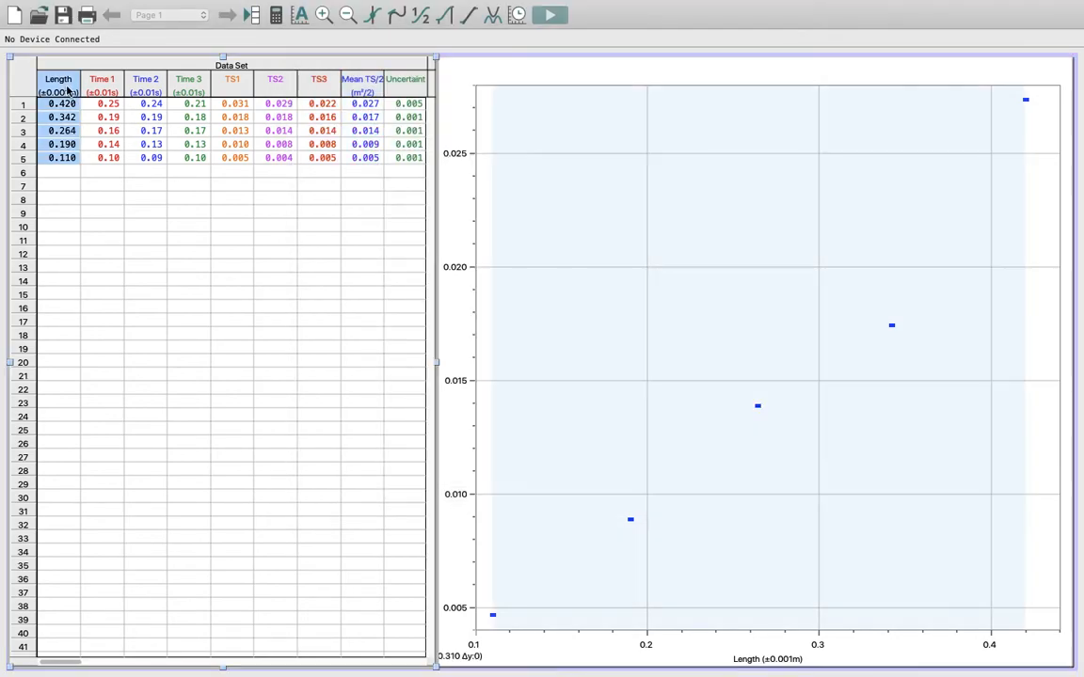
{"action": "double_click", "coordinate": [67, 87]}
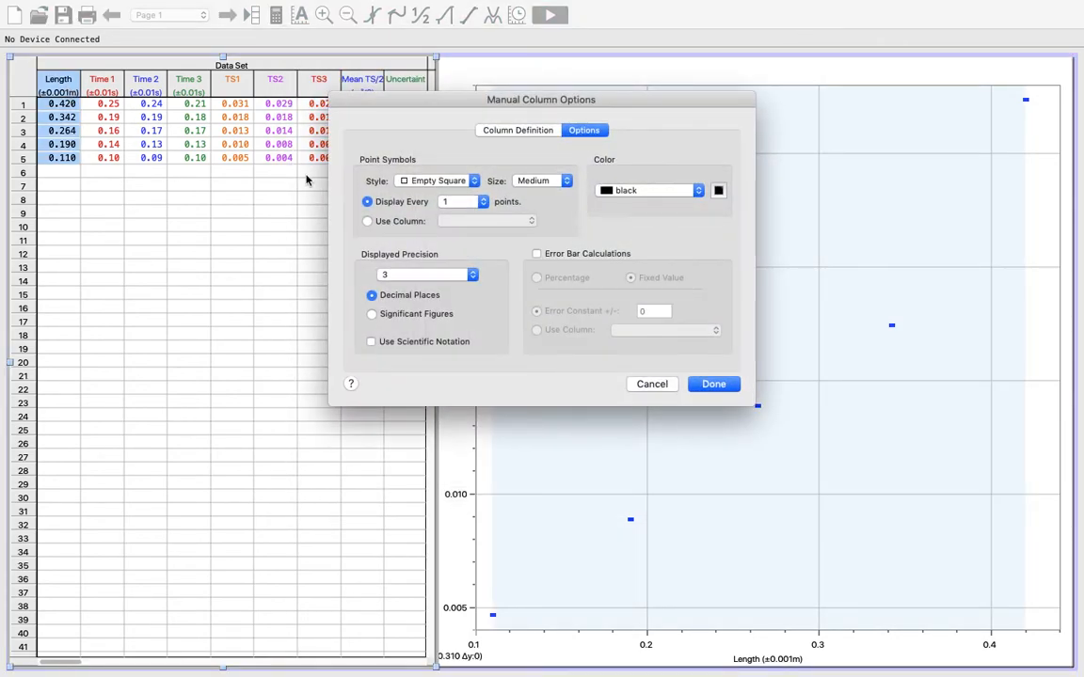
{"action": "left_click", "coordinate": [537, 254]}
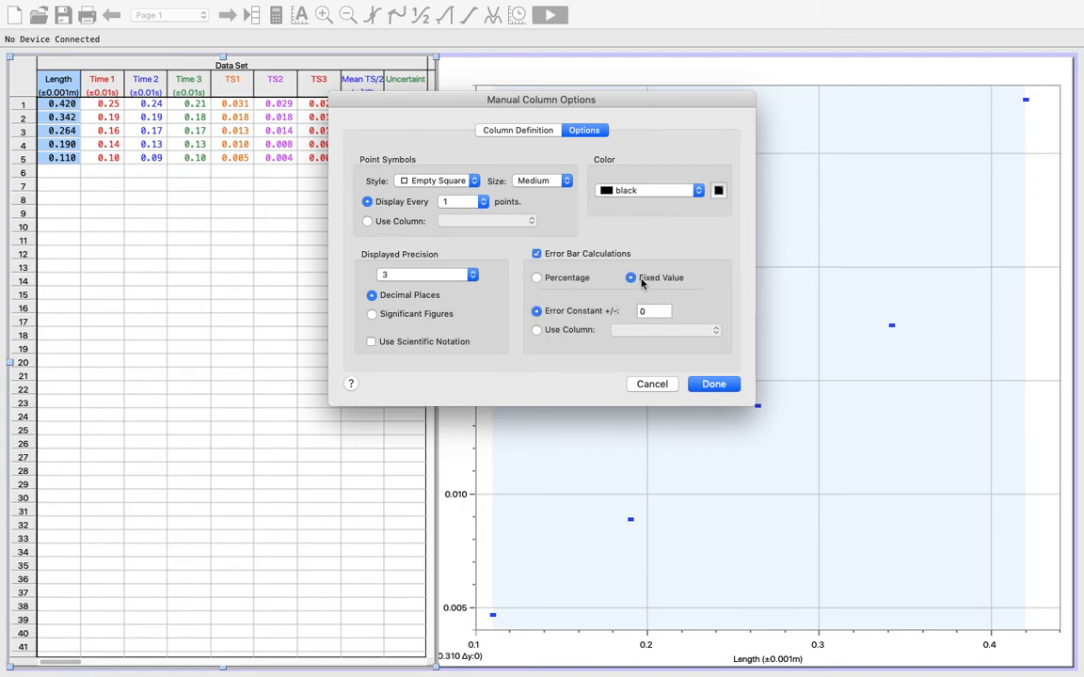
{"action": "left_click", "coordinate": [659, 311]}
{"action": "type", "text": ".001"}
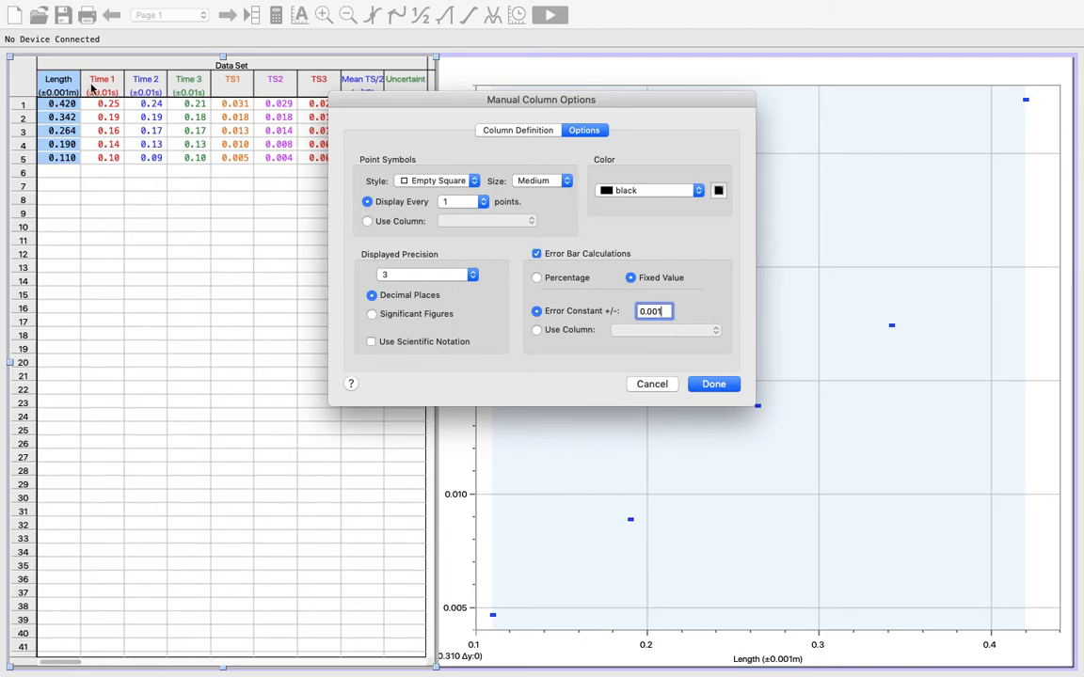
{"action": "left_click", "coordinate": [712, 385]}
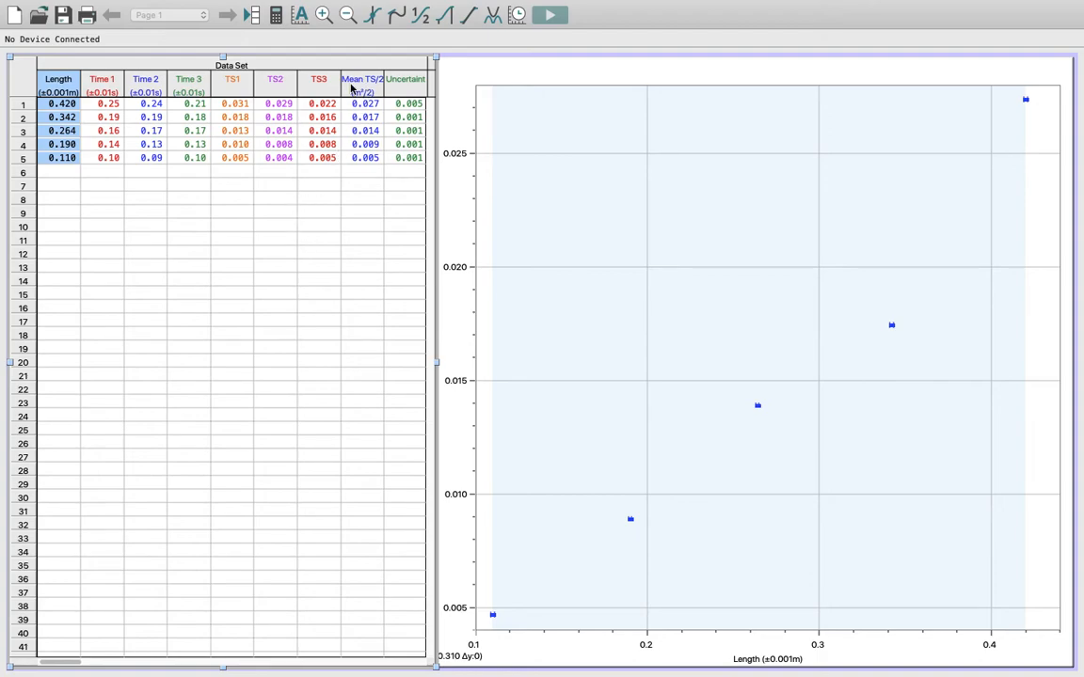
Step: Enable error bar calculations for the Mean TS/2 column, taking the fixed values from the Uncertainty column
{"action": "left_click", "coordinate": [363, 90]}
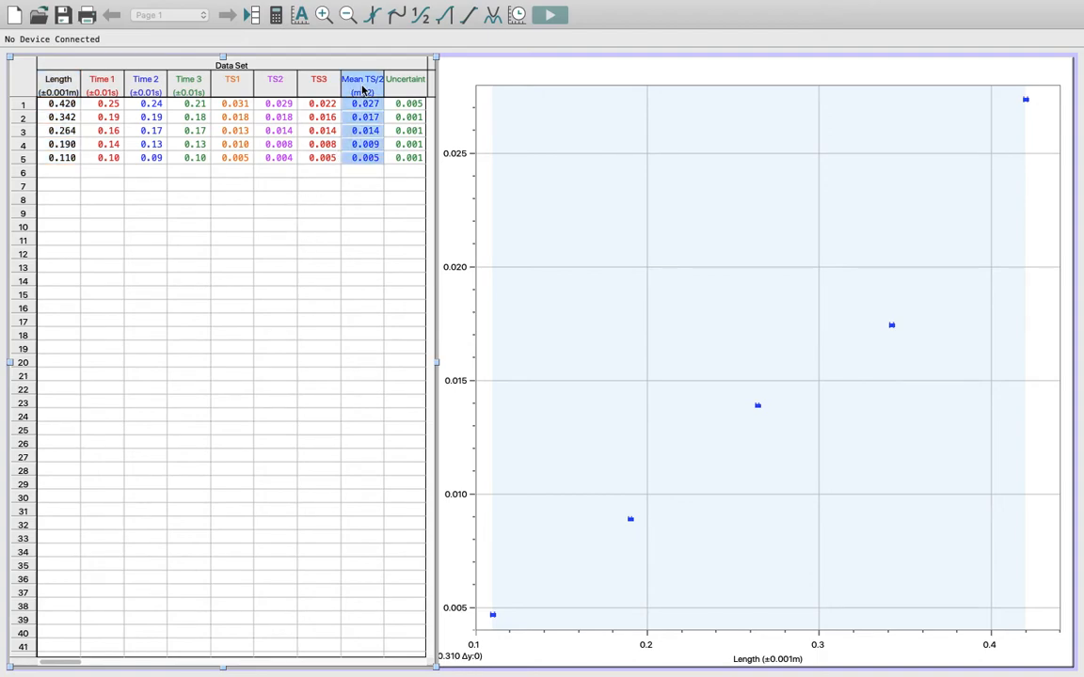
{"action": "double_click", "coordinate": [363, 90]}
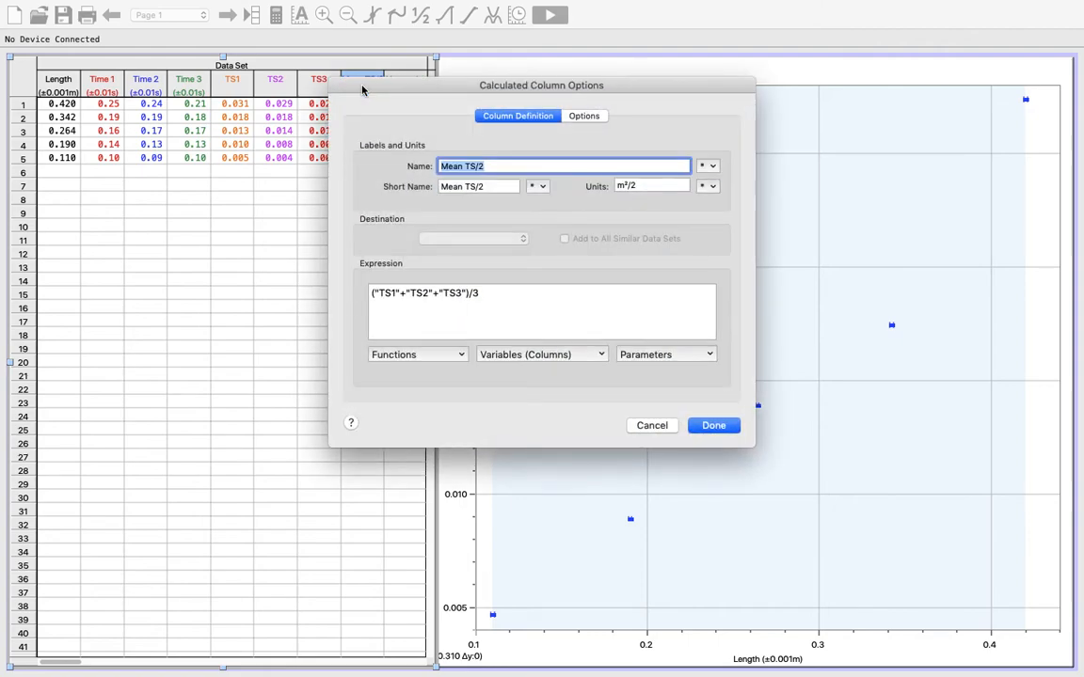
{"action": "left_click", "coordinate": [582, 116]}
{"action": "left_click", "coordinate": [532, 240]}
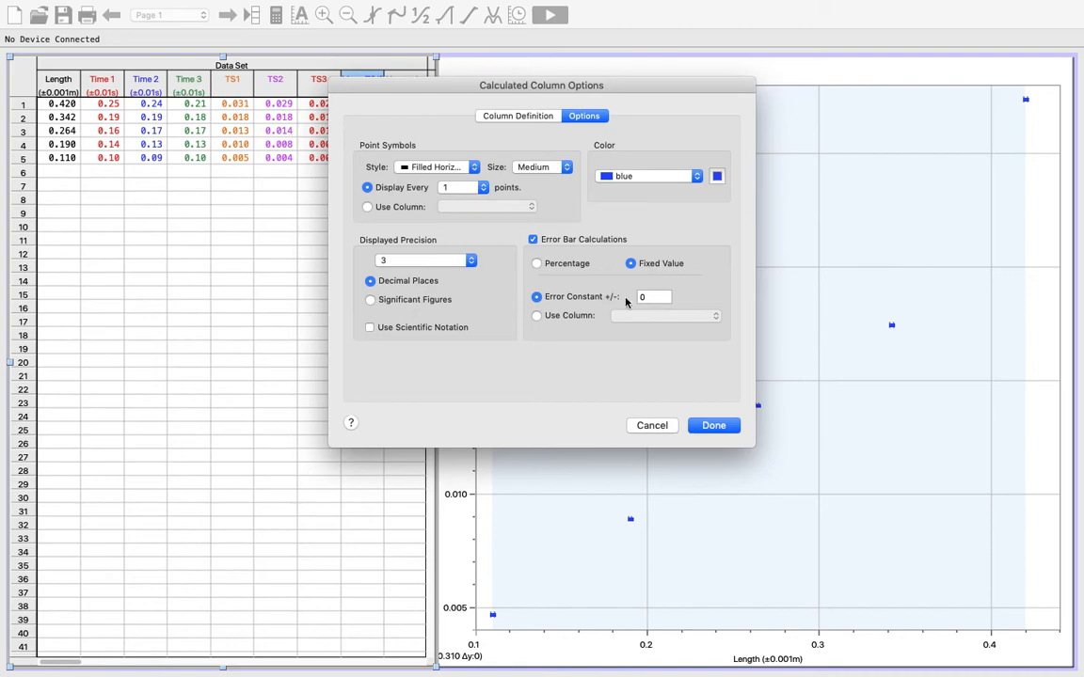
{"action": "left_click", "coordinate": [538, 318]}
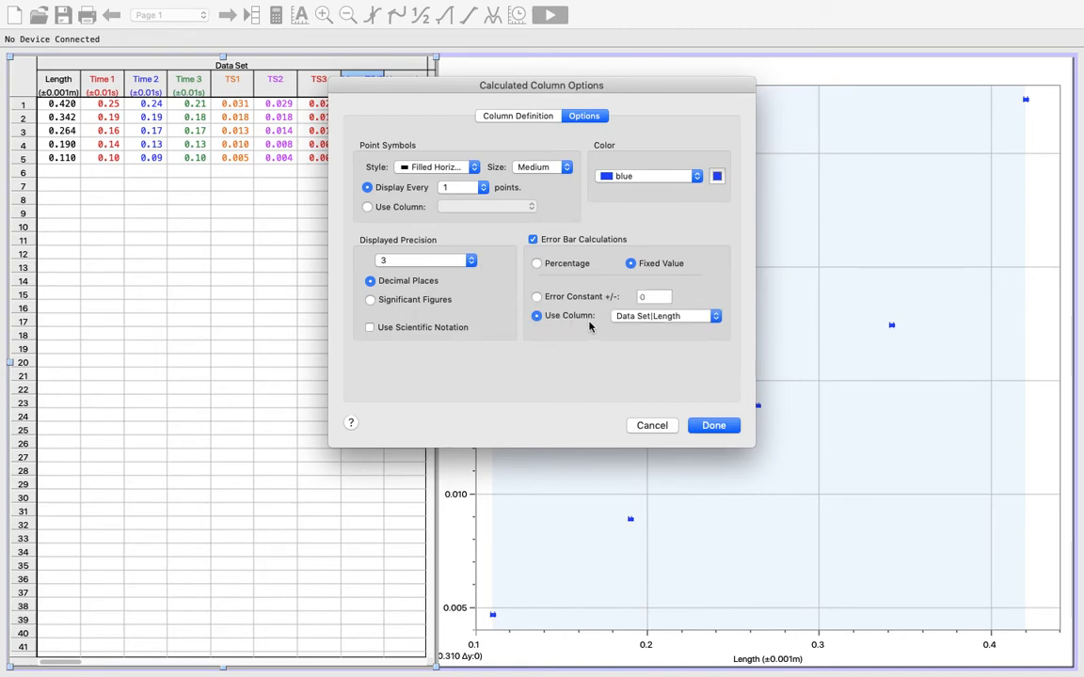
{"action": "left_click", "coordinate": [645, 316]}
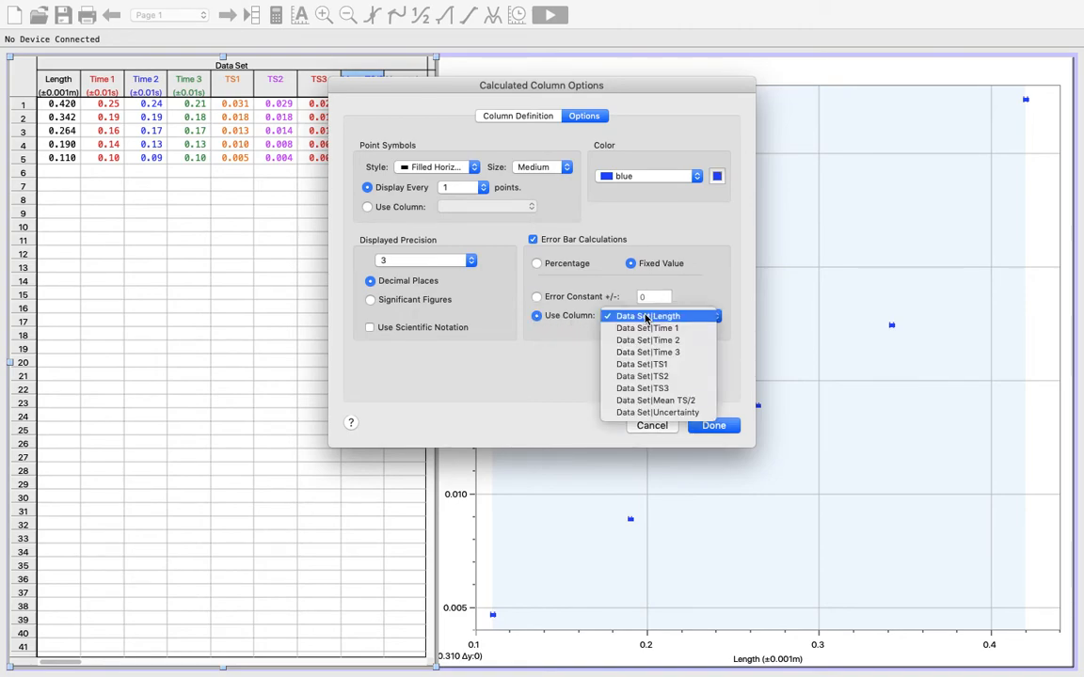
{"action": "left_click", "coordinate": [652, 413]}
{"action": "left_click", "coordinate": [712, 426]}
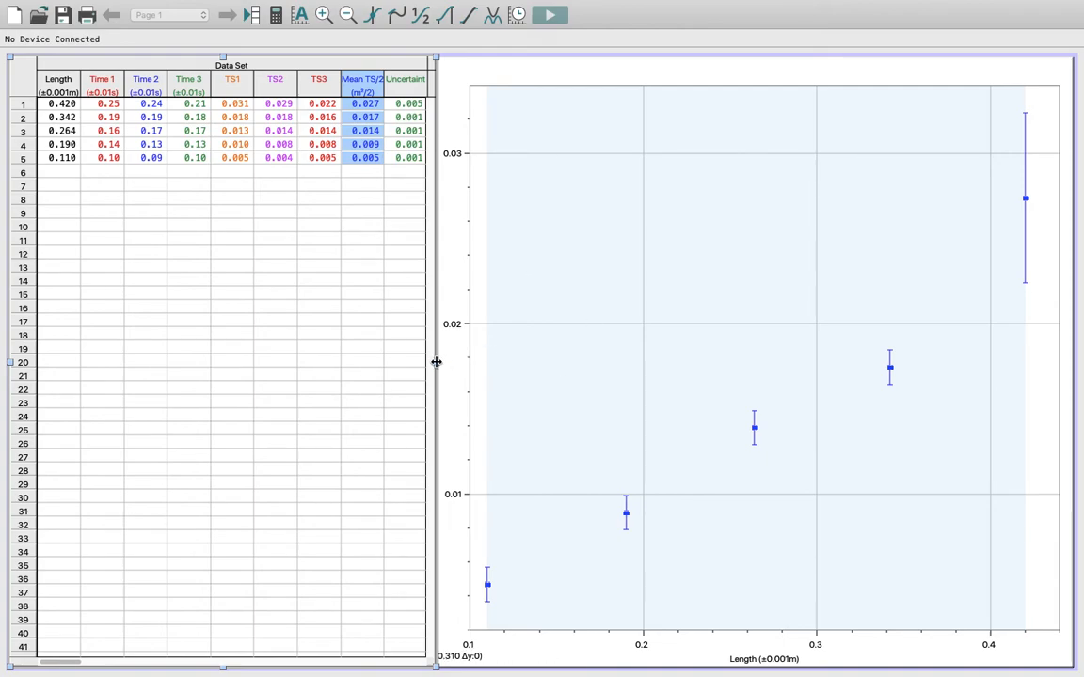
Step: Narrow the data table to about the Time 3 column and widen the graph into the freed space
{"action": "left_click_drag", "start_coordinate": [436, 363], "coordinate": [207, 347]}
{"action": "left_click", "coordinate": [565, 400]}
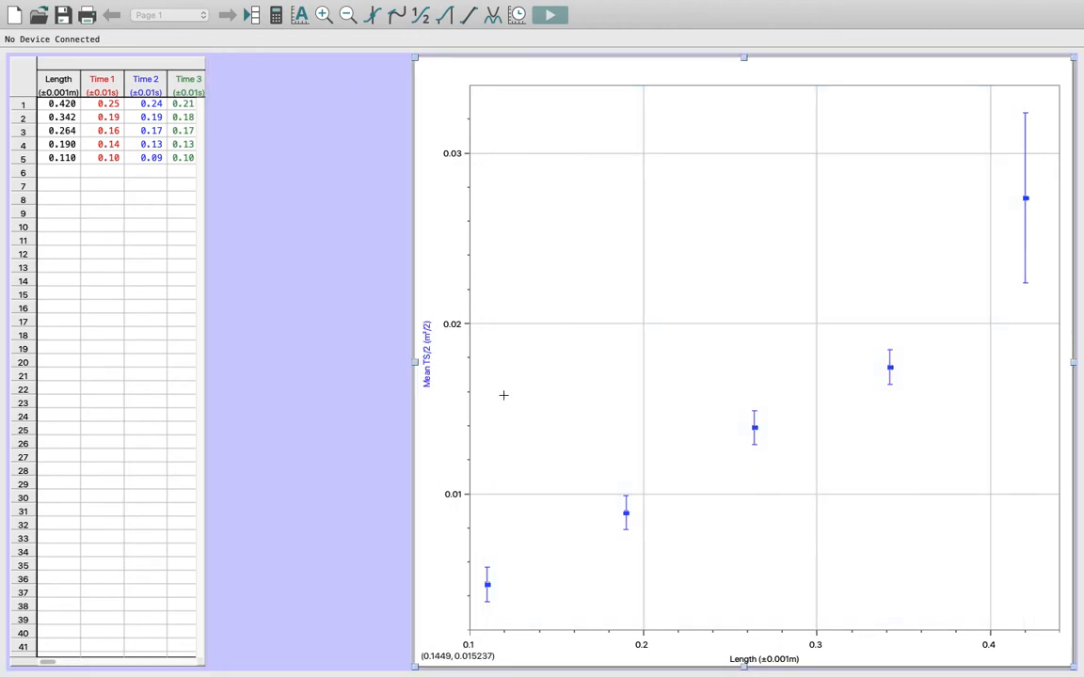
{"action": "left_click_drag", "start_coordinate": [414, 364], "coordinate": [219, 369]}
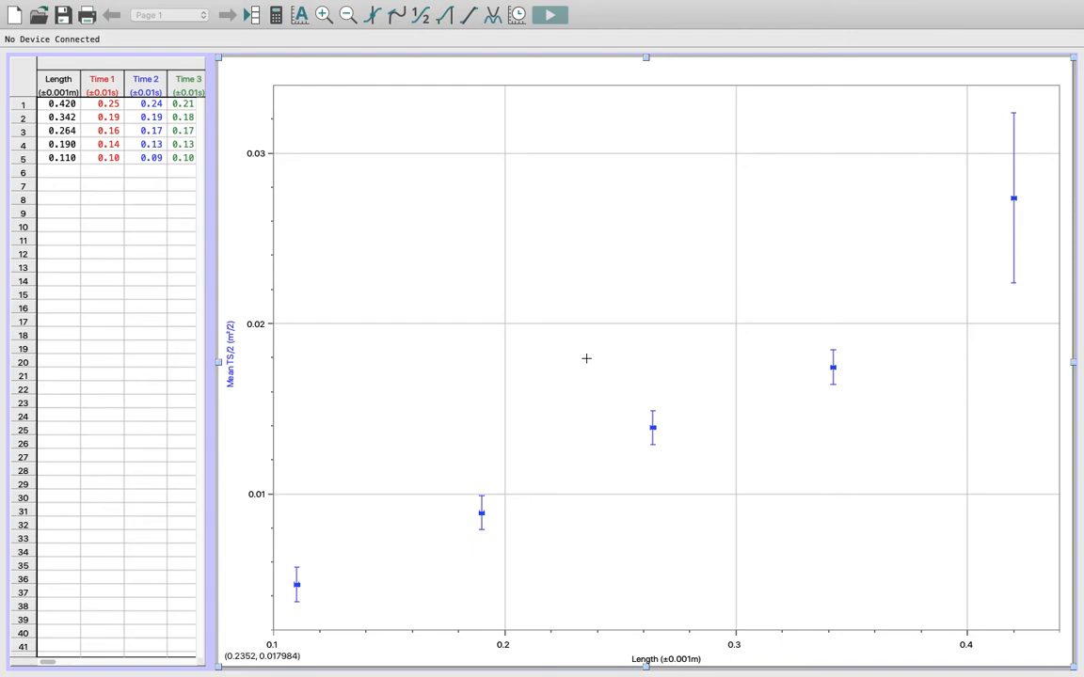
Step: Add an automatic linear fit and a manual mx+b fit with slope 0.07 and y-intercept 0 to the graph
{"action": "left_click", "coordinate": [467, 19]}
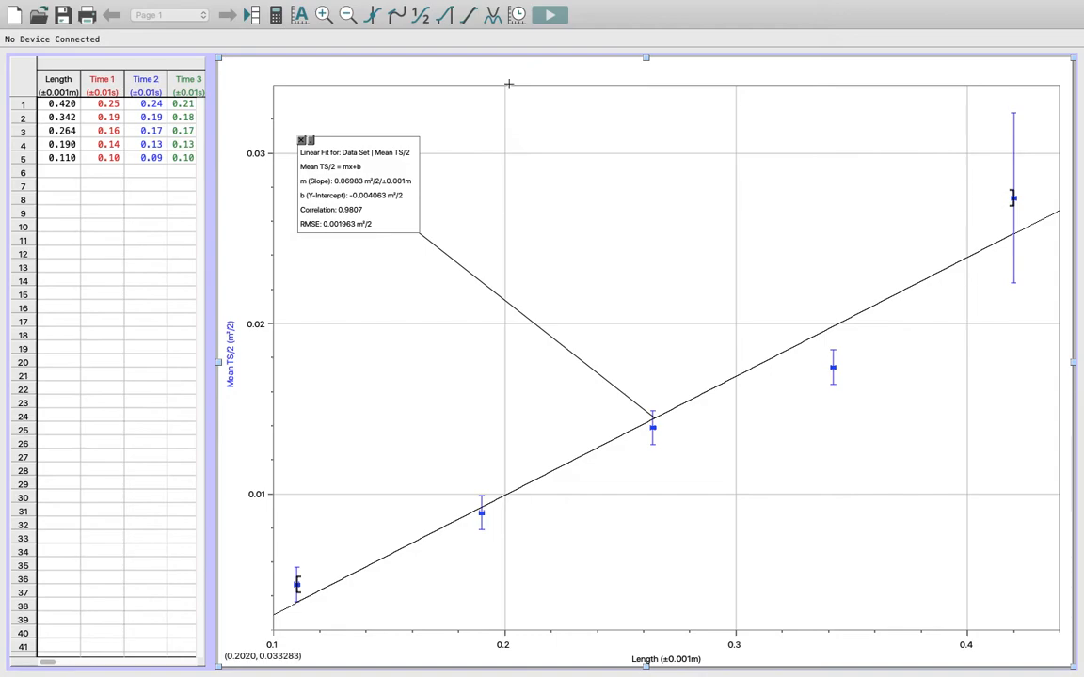
{"action": "left_click", "coordinate": [493, 17]}
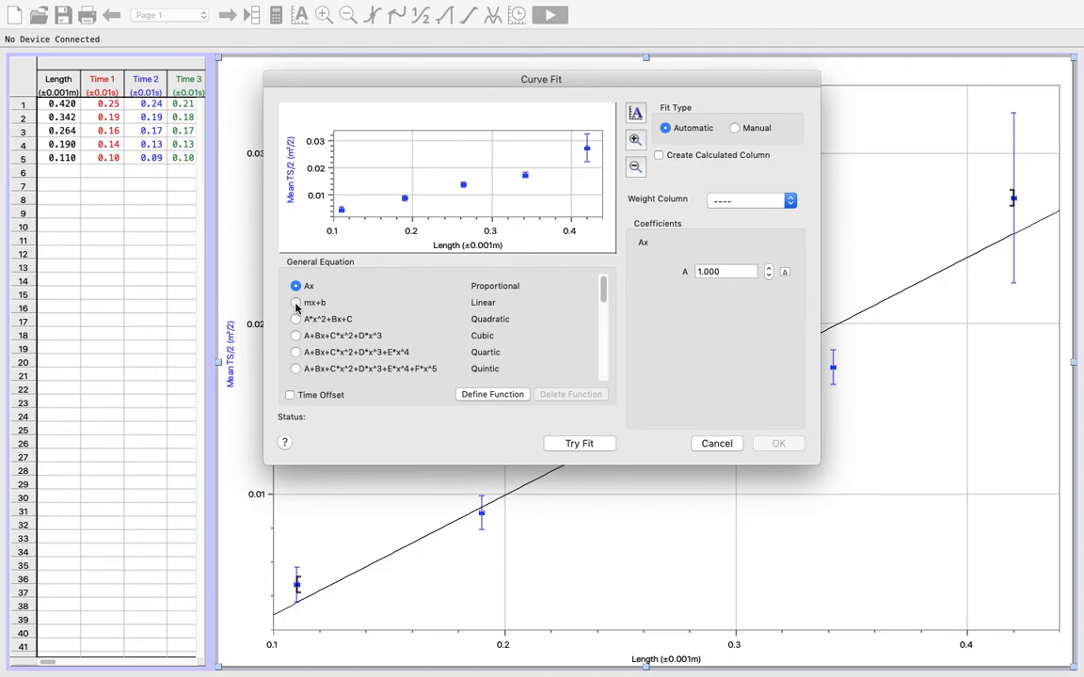
{"action": "left_click", "coordinate": [295, 303]}
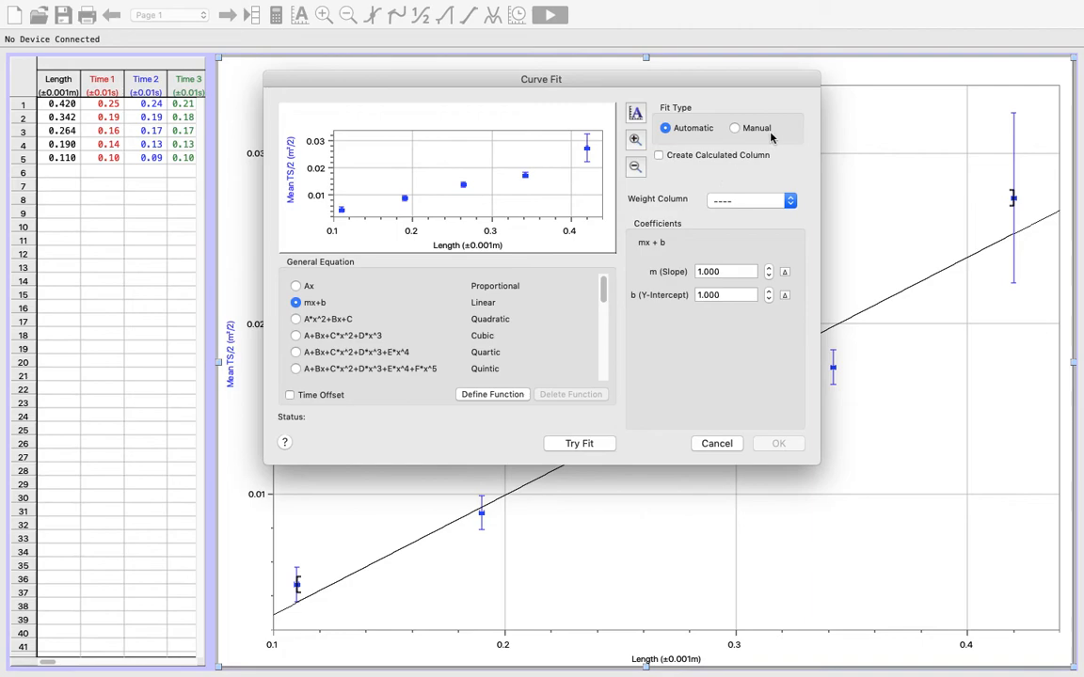
{"action": "left_click", "coordinate": [735, 128]}
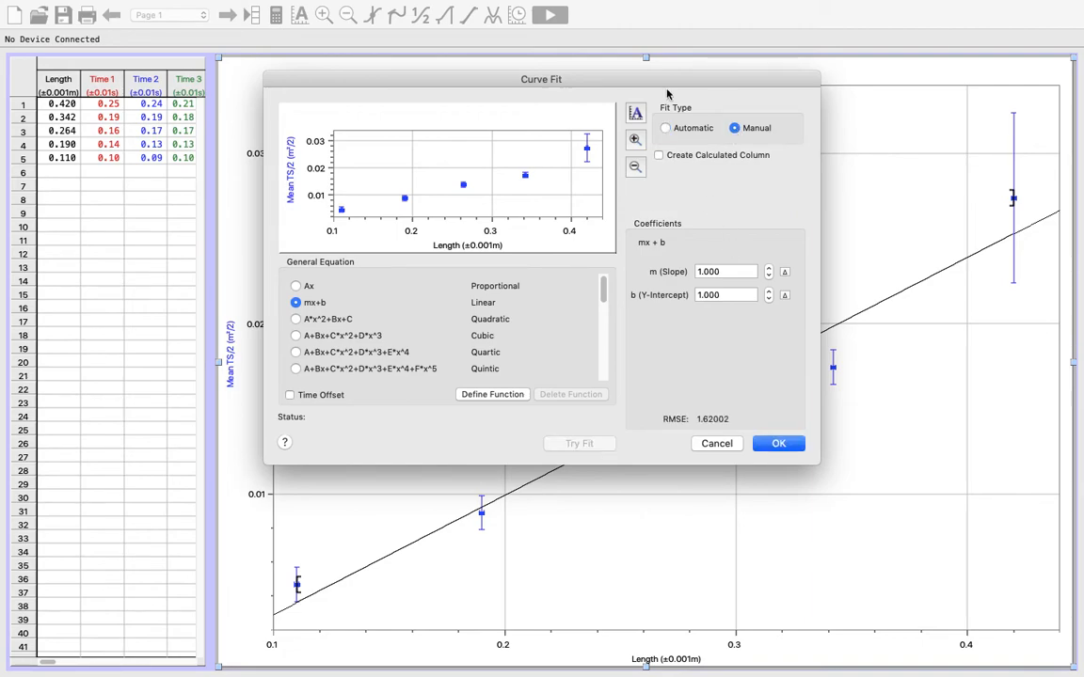
{"action": "mouse_move", "coordinate": [672, 84]}
{"action": "left_mouse_down"}
{"action": "mouse_move", "coordinate": [358, 116]}
{"action": "mouse_move", "coordinate": [404, 352]}
{"action": "mouse_move", "coordinate": [875, 219]}
{"action": "mouse_move", "coordinate": [851, 101]}
{"action": "mouse_move", "coordinate": [864, 103]}
{"action": "left_mouse_up"}
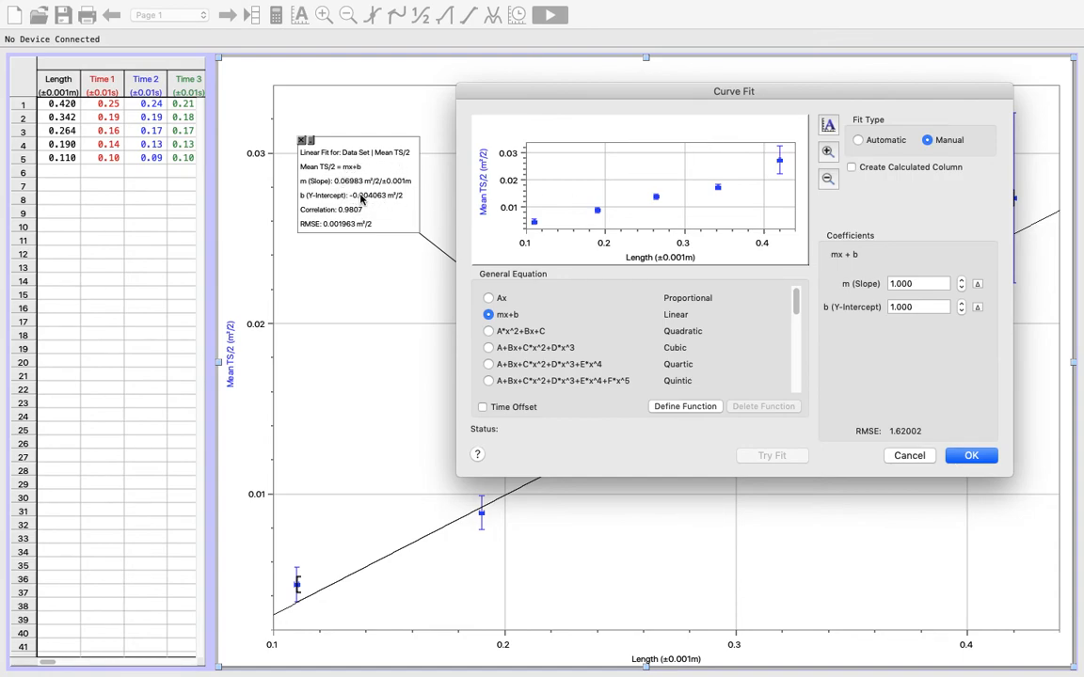
{"action": "left_click", "coordinate": [927, 306]}
{"action": "type", "text": "0"}
{"action": "left_click", "coordinate": [908, 283]}
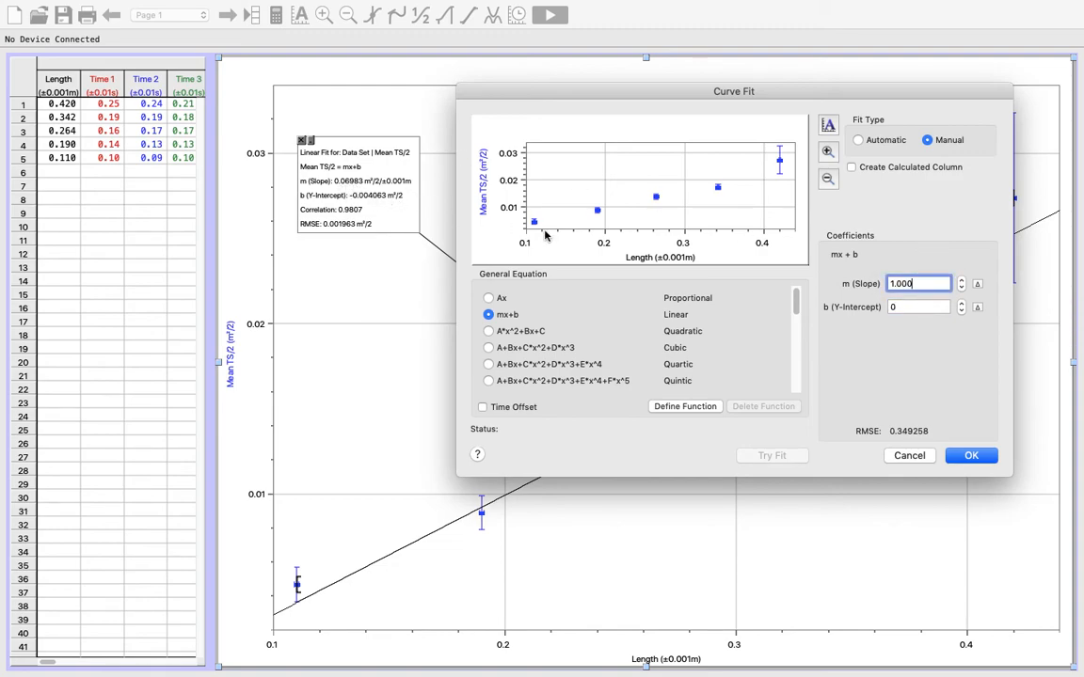
{"action": "double_click", "coordinate": [924, 284]}
{"action": "type", "text": "0.07"}
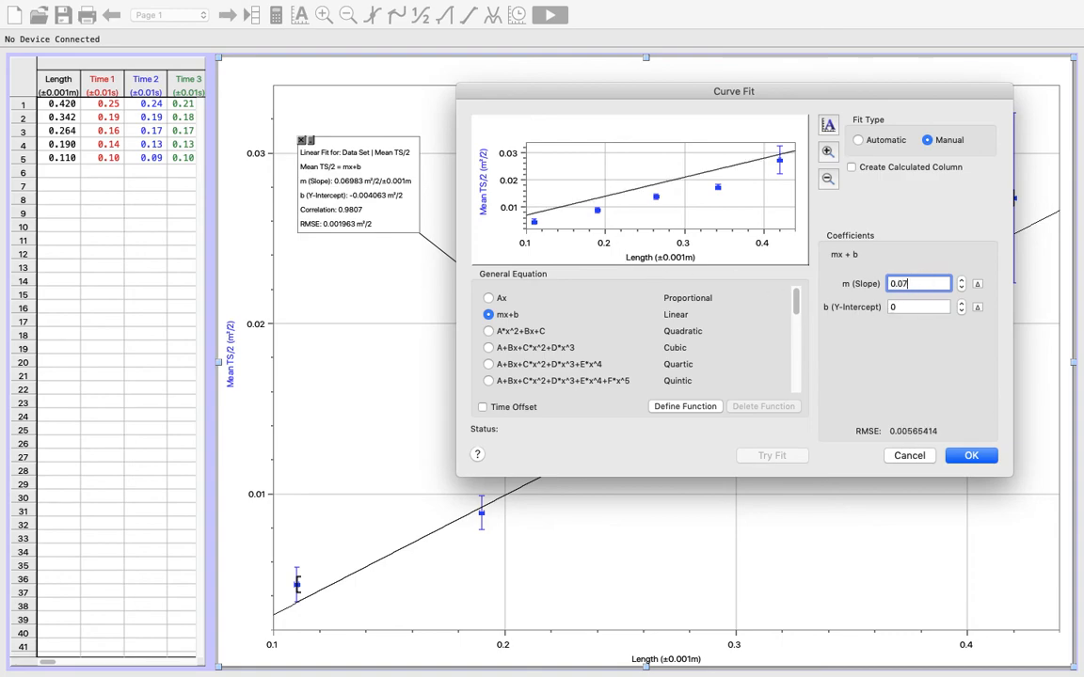
{"action": "left_click", "coordinate": [971, 456]}
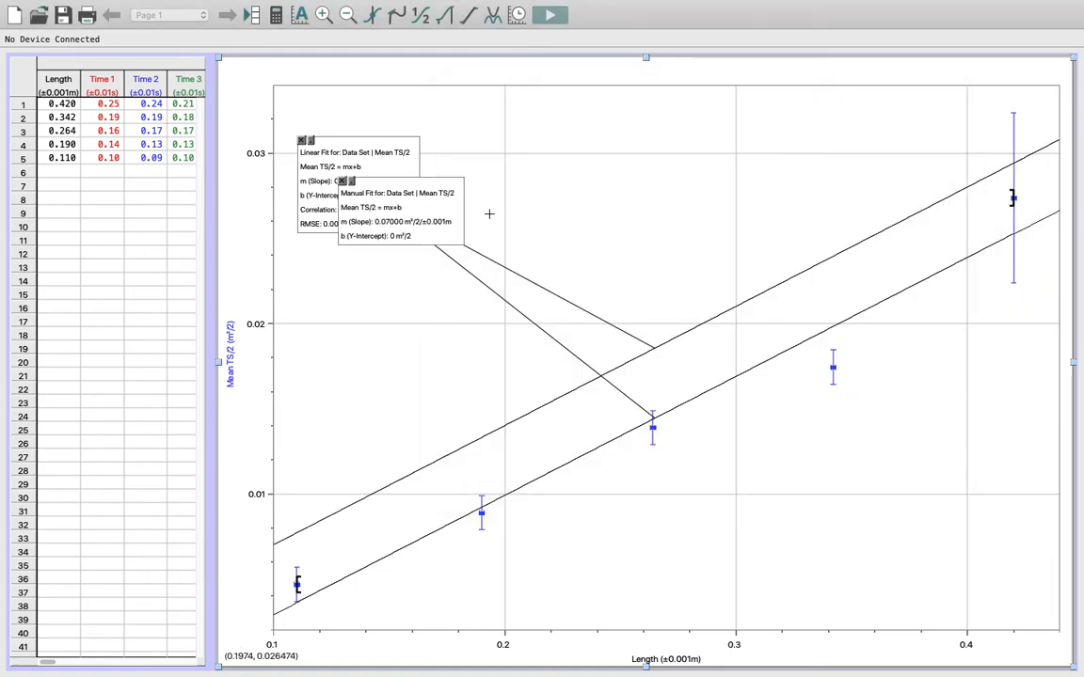
Step: Move the manual fit's label clear of the linear fit's label and step the manual slope to 0.091
{"action": "mouse_move", "coordinate": [403, 207]}
{"action": "left_mouse_down"}
{"action": "mouse_move", "coordinate": [614, 148]}
{"action": "mouse_move", "coordinate": [632, 155]}
{"action": "left_mouse_up"}
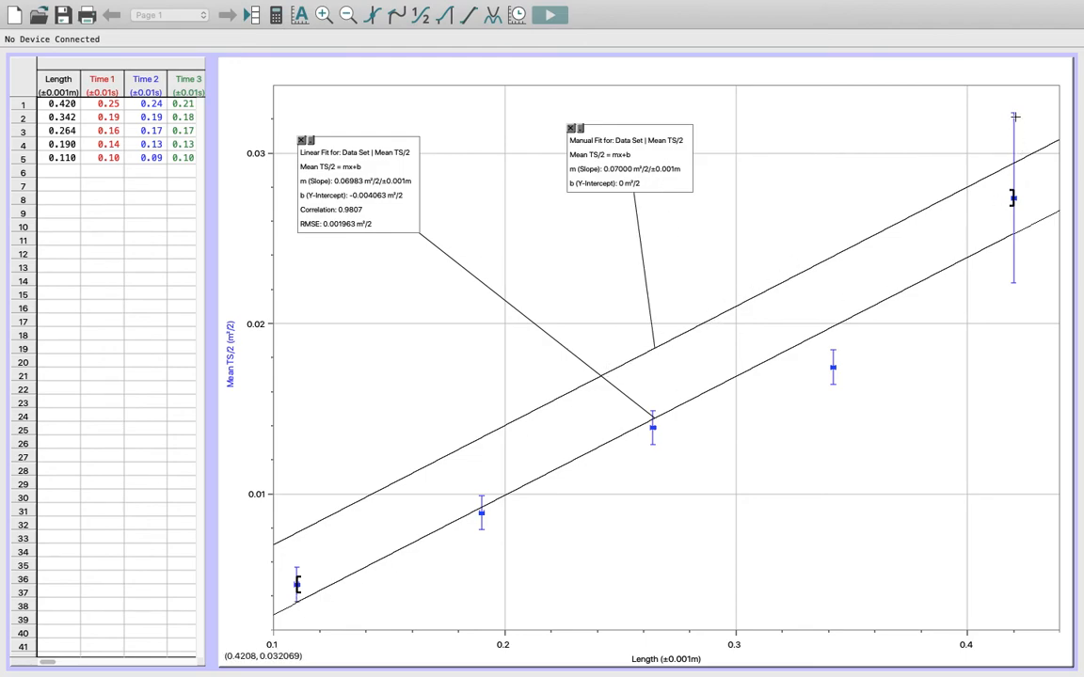
{"action": "double_click", "coordinate": [657, 166]}
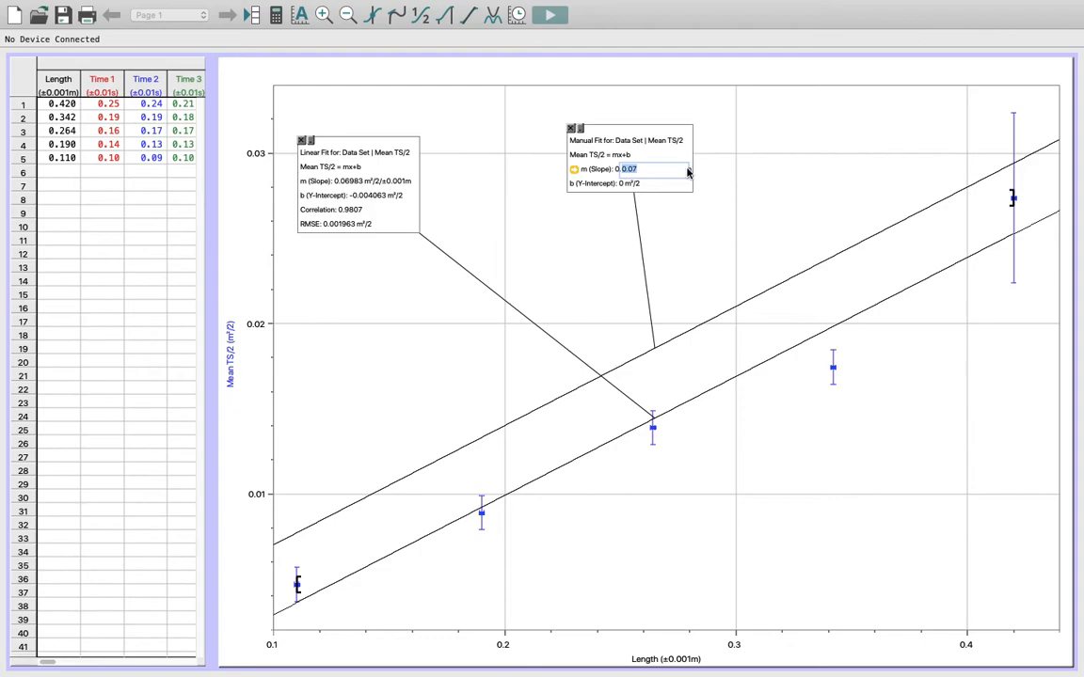
{"action": "key", "text": "Return"}
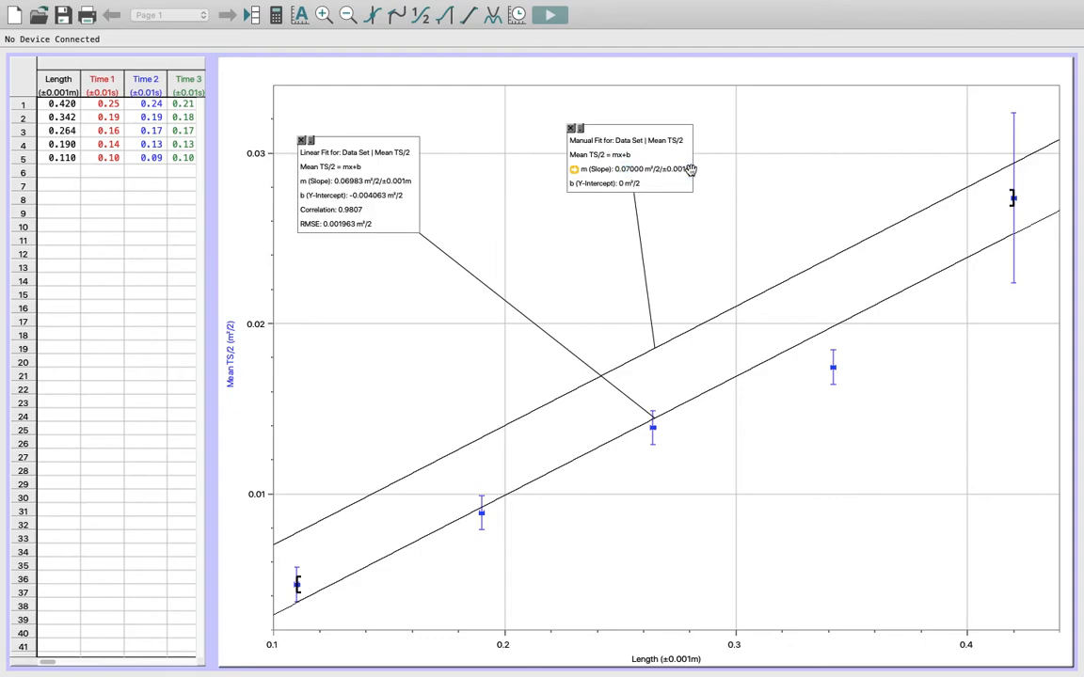
{"action": "key", "text": "Left"}
{"action": "key", "text": "Left"}
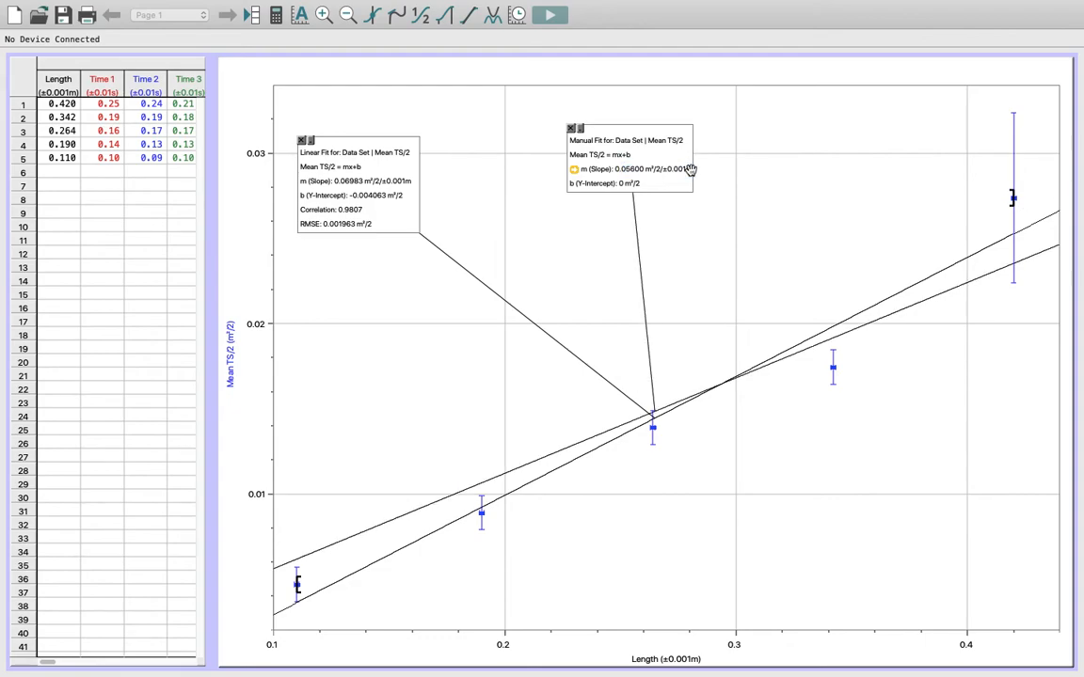
{"action": "key", "text": "Right"}
{"action": "key", "text": "Right"}
{"action": "key", "text": "Right"}
{"action": "key", "text": "Right"}
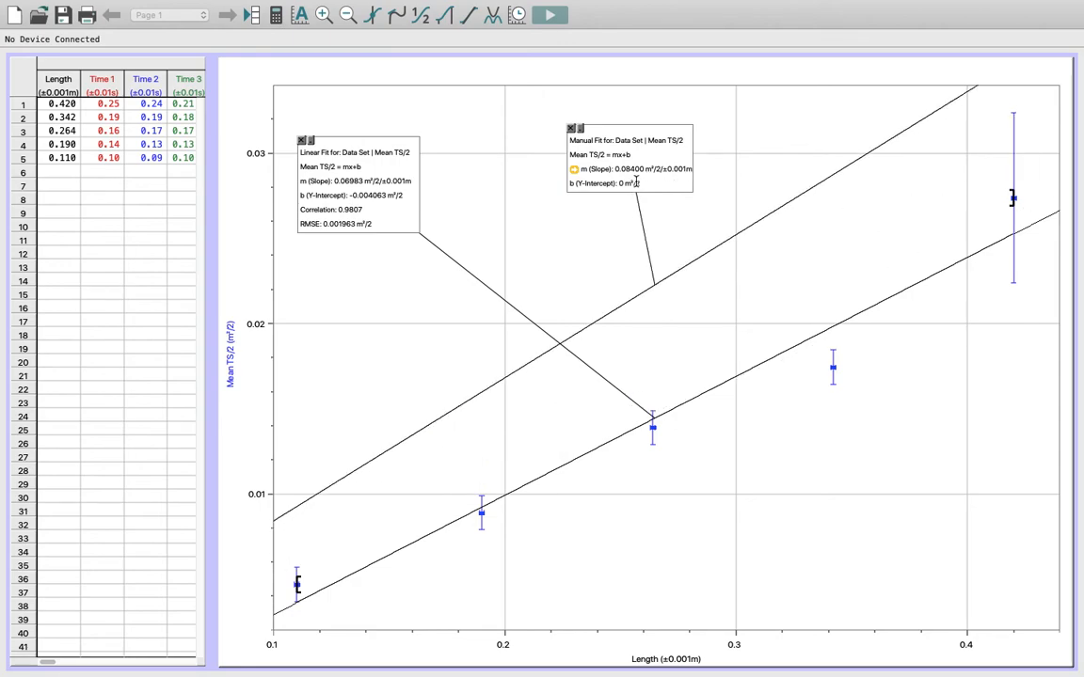
{"action": "key", "text": "Right"}
Step: Try a y-intercept of -0.2 for the manual fit
{"action": "type", "text": "-0.2"}
{"action": "key", "text": "Return"}
{"action": "key", "text": "Right"}
{"action": "key", "text": "Right"}
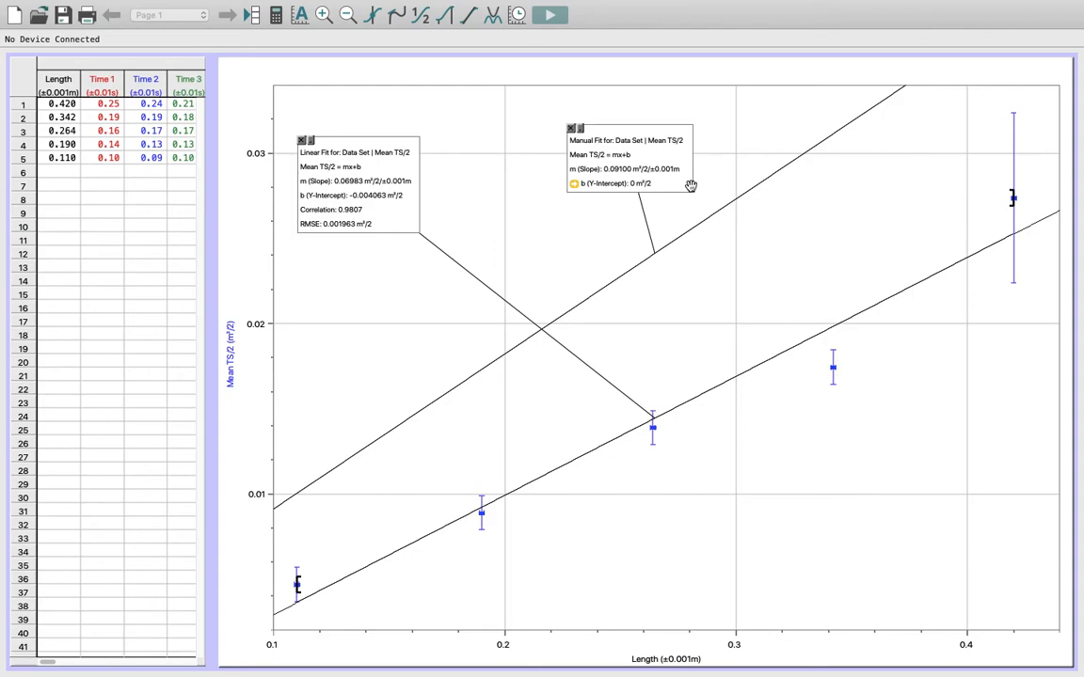
Step: Try other slope values for the manual fit by stepping its slope down and up
{"action": "left_click", "coordinate": [689, 170]}
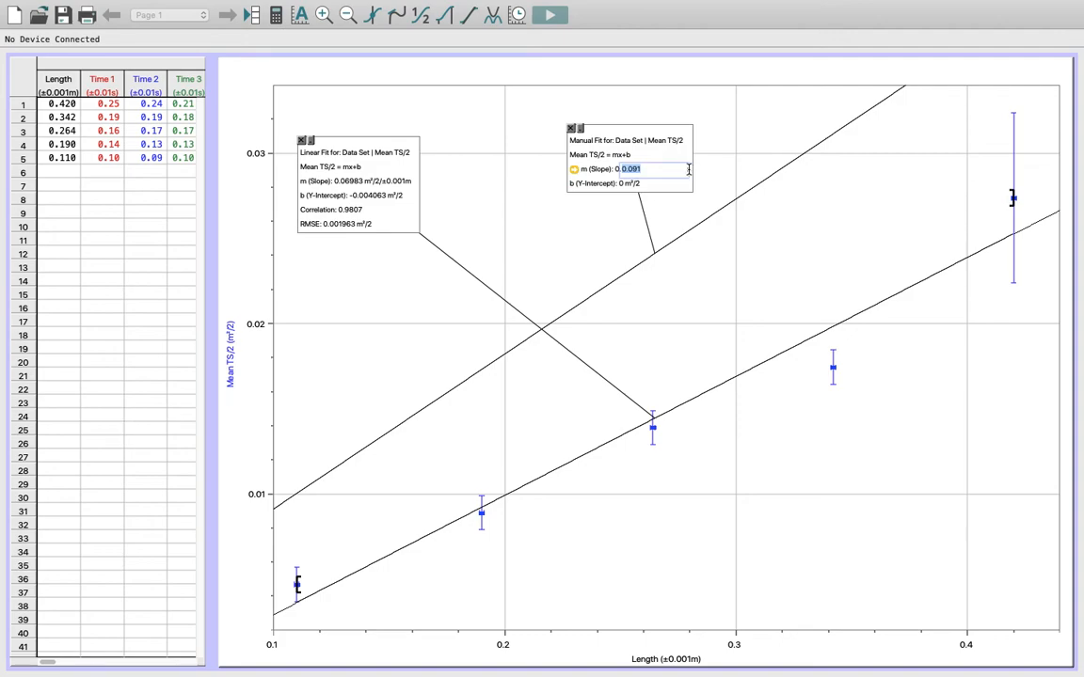
{"action": "type", "text": "0.084"}
{"action": "key", "text": "Return"}
{"action": "key", "text": "Down"}
{"action": "key", "text": "Down"}
{"action": "key", "text": "Down"}
{"action": "key", "text": "Down"}
{"action": "key", "text": "Down"}
{"action": "key", "text": "Down"}
{"action": "key", "text": "Down"}
{"action": "key", "text": "Down"}
{"action": "key", "text": "Down"}
{"action": "key", "text": "Down"}
{"action": "key", "text": "Down"}
{"action": "key", "text": "Down"}
{"action": "key", "text": "Down"}
{"action": "key", "text": "Down"}
{"action": "key", "text": "Up"}
{"action": "key", "text": "Up"}
{"action": "key", "text": "Up"}
{"action": "key", "text": "Up"}
{"action": "key", "text": "Up"}
{"action": "key", "text": "Up"}
{"action": "key", "text": "Up"}
{"action": "key", "text": "Up"}
{"action": "key", "text": "Up"}
{"action": "key", "text": "Up"}
{"action": "key", "text": "Up"}
{"action": "key", "text": "Up"}
{"action": "key", "text": "Up"}
{"action": "key", "text": "Up"}
{"action": "key", "text": "Up"}
{"action": "key", "text": "Up"}
{"action": "key", "text": "Up"}
{"action": "key", "text": "Up"}
{"action": "key", "text": "Up"}
{"action": "key", "text": "Up"}
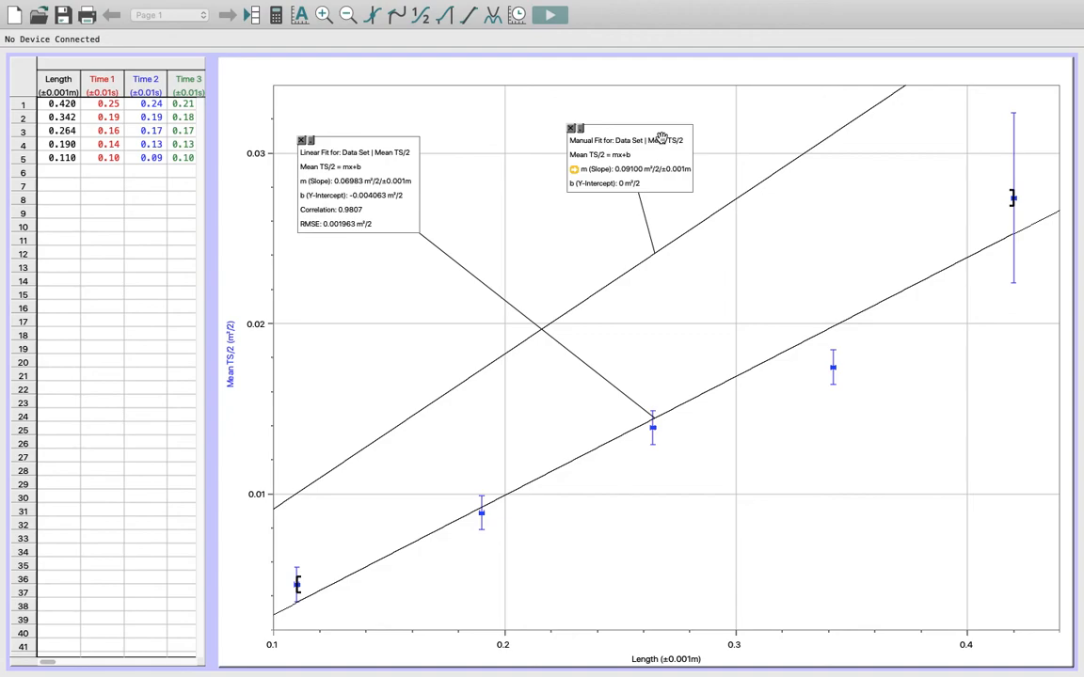
Step: Set the manual fit's increments to 0.0007 for the slope and 0.01 for the y-intercept
{"action": "double_click", "coordinate": [662, 138]}
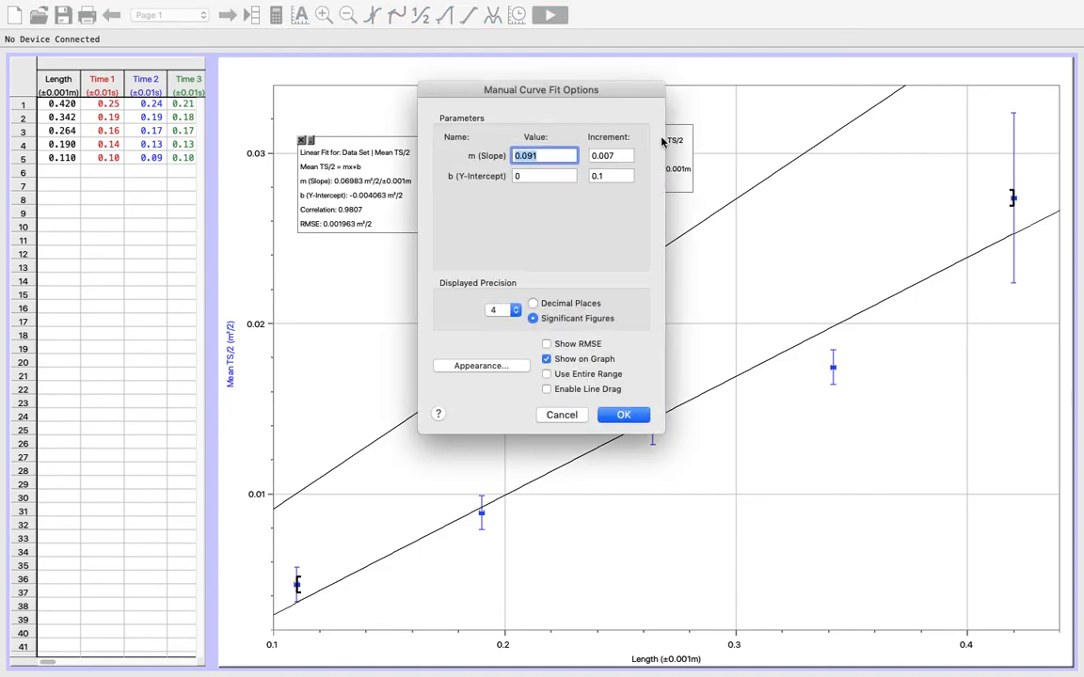
{"action": "left_click", "coordinate": [609, 155]}
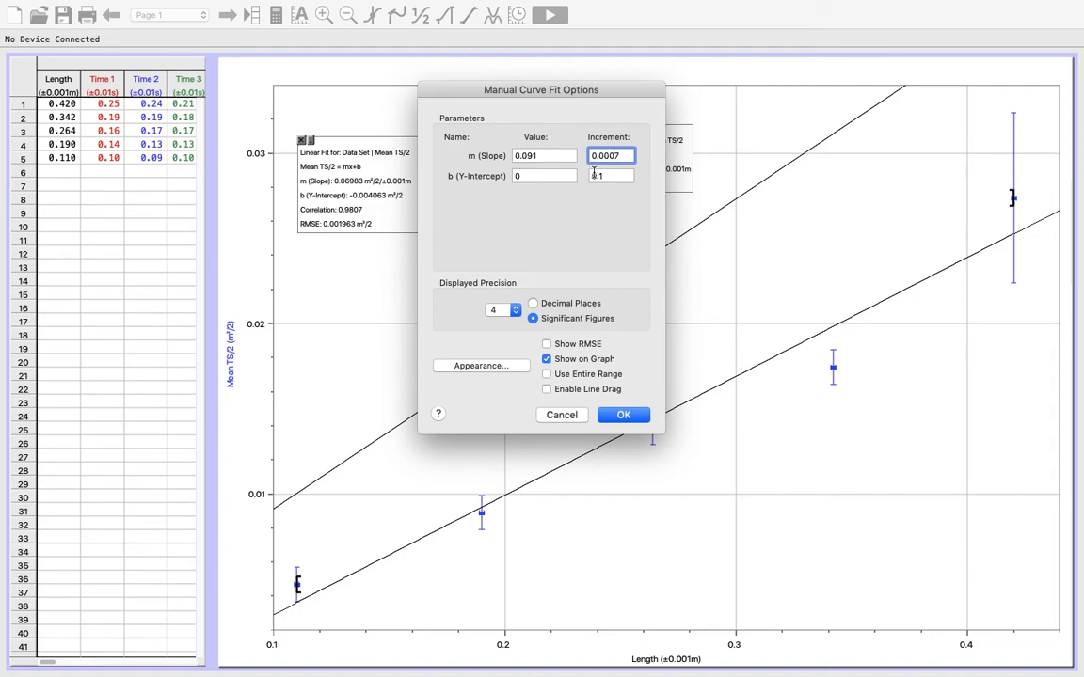
{"action": "left_click", "coordinate": [599, 176]}
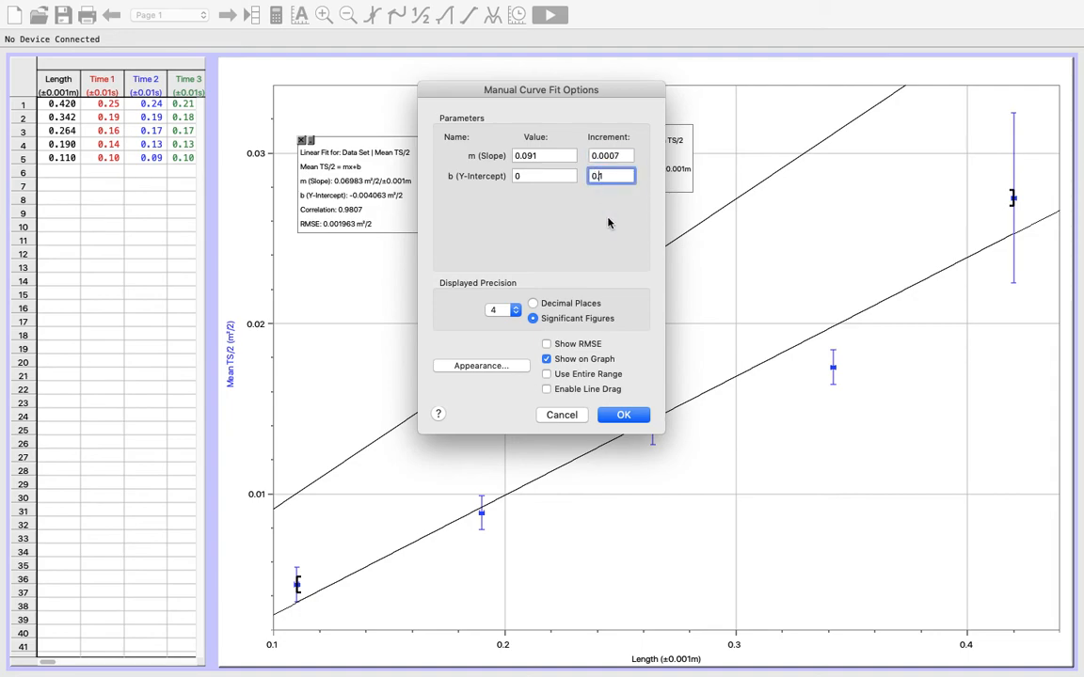
{"action": "left_click", "coordinate": [622, 414]}
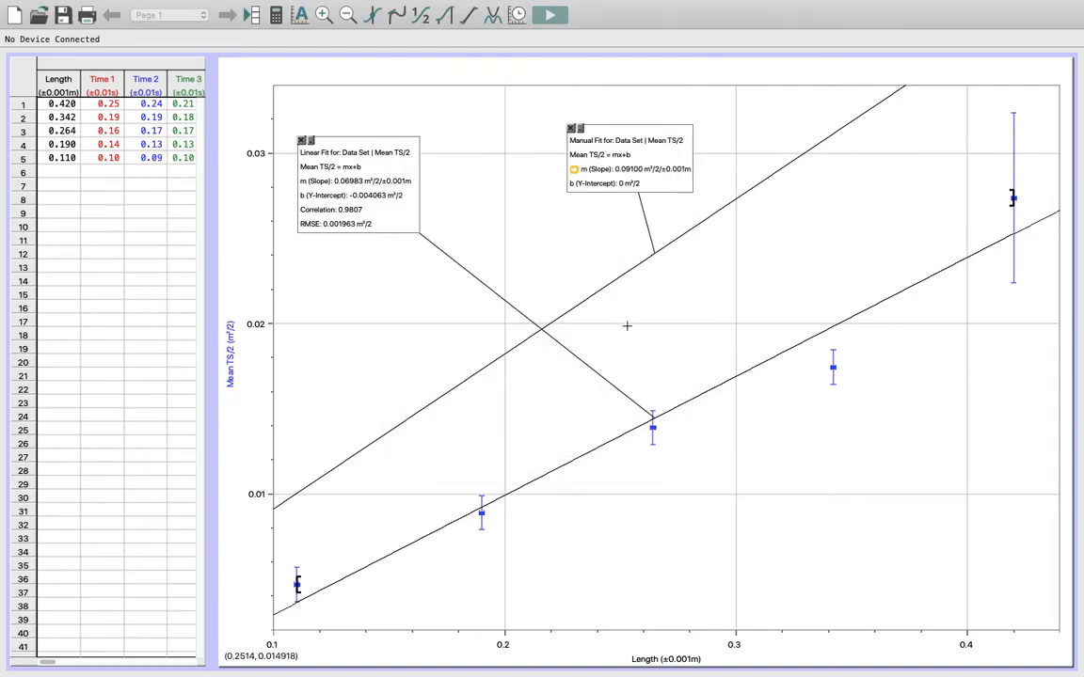
Step: Set the manual fit's y-intercept to -0.01 and try stepping it up and down
{"action": "left_click", "coordinate": [681, 185]}
{"action": "type", "text": "-0.01"}
{"action": "key", "text": "Return"}
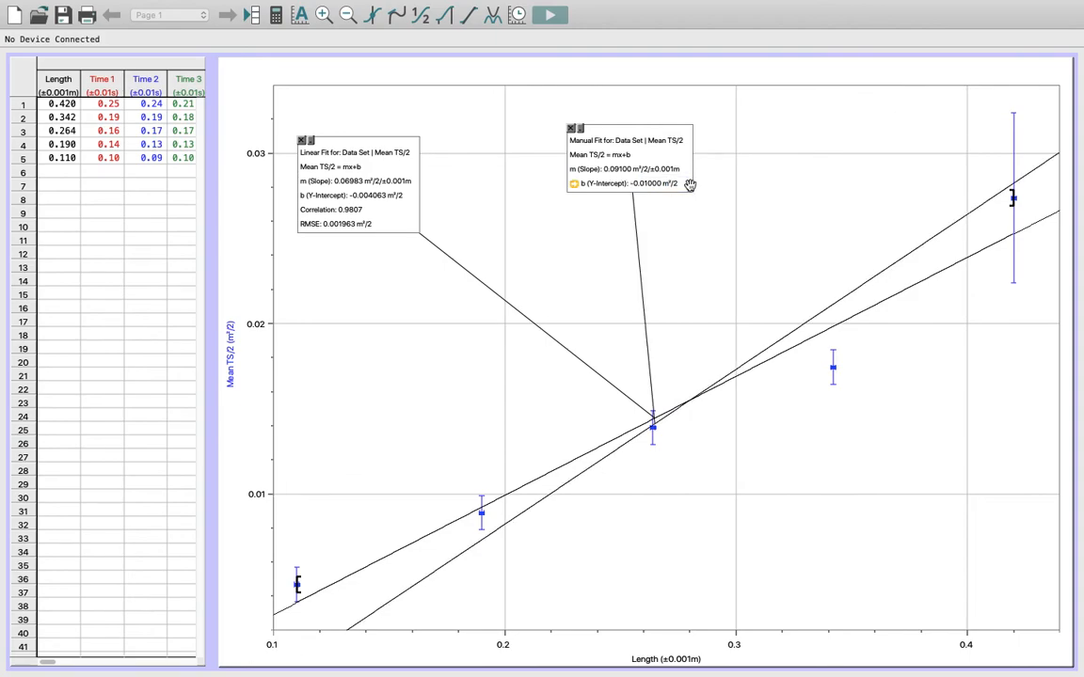
{"action": "key", "text": "Up"}
{"action": "key", "text": "Down"}
Step: Refine the manual fit's y-intercept increment to 0.001
{"action": "double_click", "coordinate": [649, 137]}
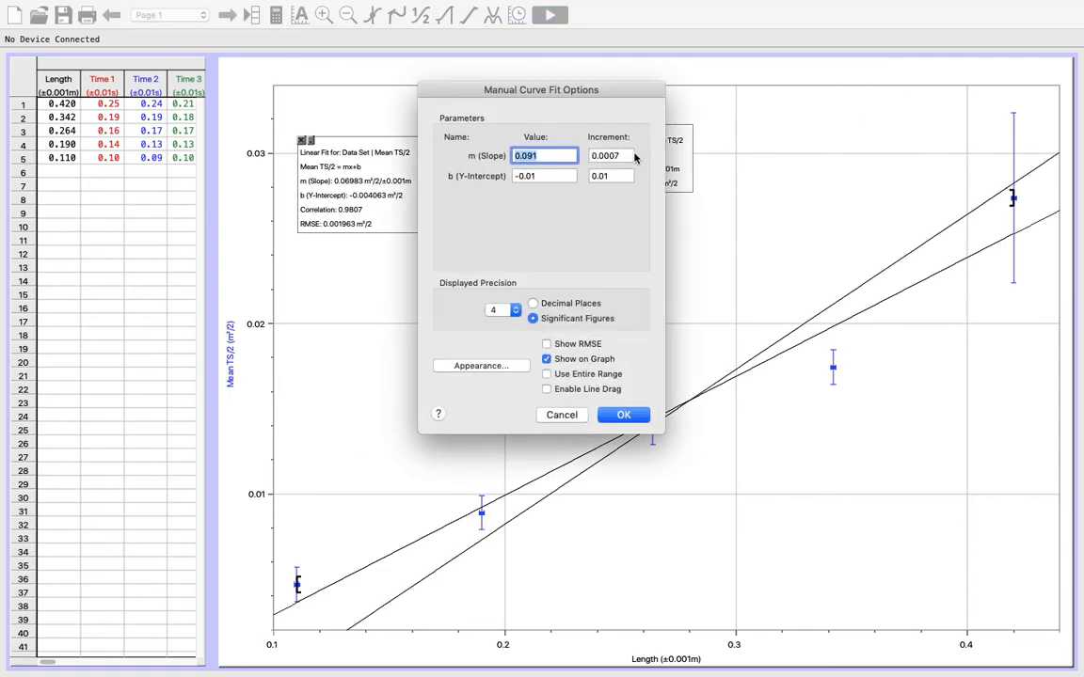
{"action": "left_click", "coordinate": [598, 177]}
{"action": "type", "text": "0"}
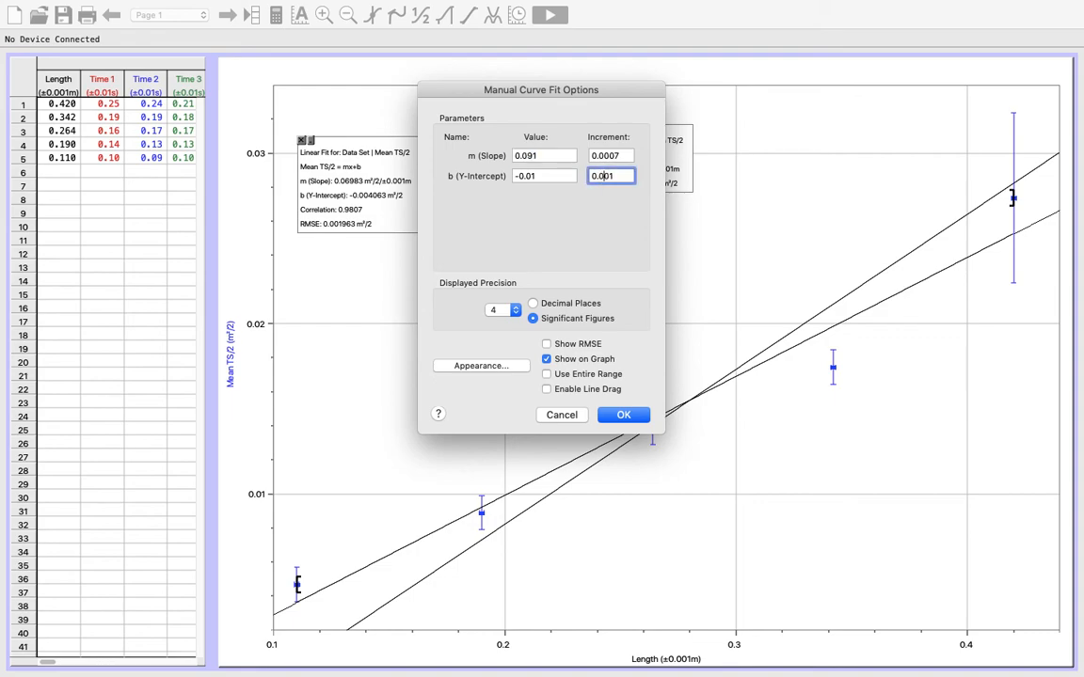
{"action": "left_click", "coordinate": [622, 414]}
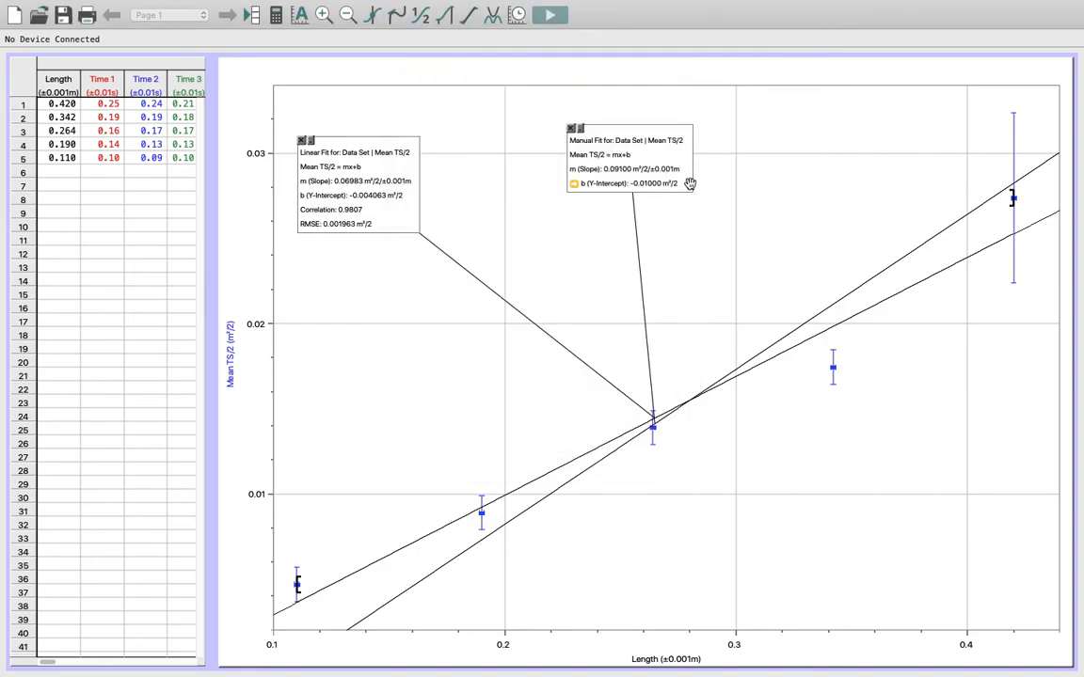
Step: Step the manual fit's y-intercept to -0.006 so the line passes through the lowest point's error bar
{"action": "left_click", "coordinate": [690, 183]}
{"action": "left_click", "coordinate": [690, 183]}
{"action": "left_click", "coordinate": [689, 184]}
{"action": "left_click", "coordinate": [689, 184]}
{"action": "left_click", "coordinate": [689, 183]}
{"action": "left_click", "coordinate": [690, 184]}
{"action": "key", "text": "Up"}
{"action": "key", "text": "Down"}
Step: Step the manual fit's slope to 0.0924 to steepen the line near the top of the last error bar
{"action": "left_click", "coordinate": [690, 168]}
{"action": "key", "text": "Up"}
{"action": "key", "text": "Up"}
{"action": "key", "text": "Up"}
{"action": "key", "text": "Up"}
{"action": "key", "text": "Up"}
{"action": "key", "text": "Up"}
{"action": "key", "text": "Up"}
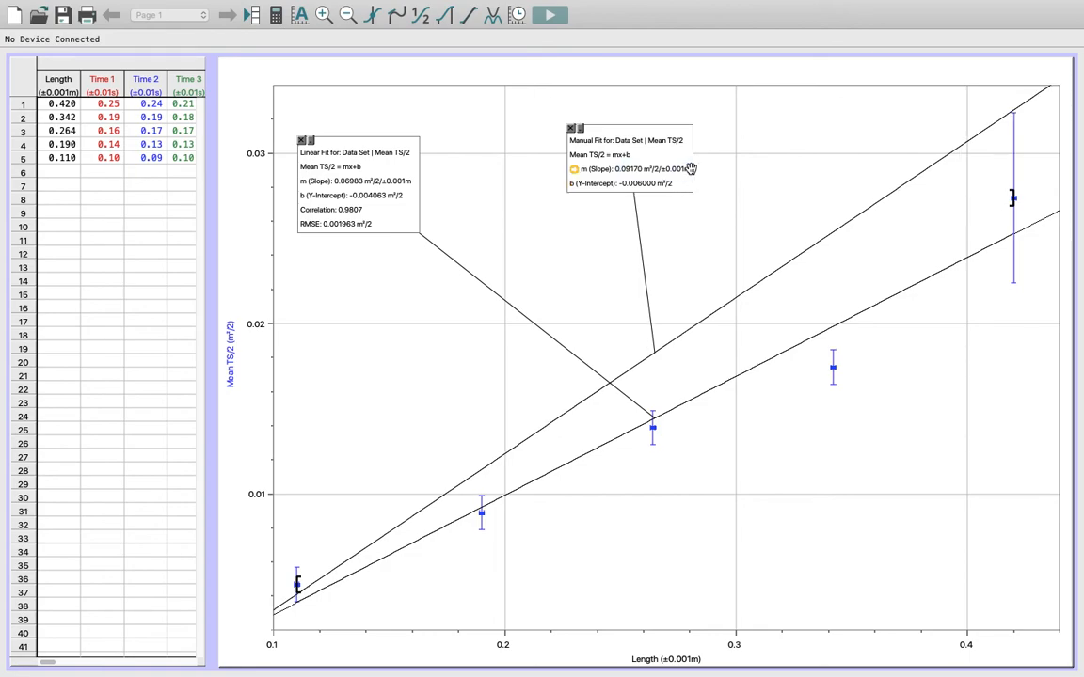
{"action": "key", "text": "Up"}
{"action": "key", "text": "Up"}
{"action": "key", "text": "Up"}
{"action": "key", "text": "Up"}
{"action": "key", "text": "Up"}
{"action": "key", "text": "Up"}
{"action": "key", "text": "Up"}
Step: Try a y-intercept of -0.007 for the manual fit and step it back to -0.006
{"action": "left_click", "coordinate": [688, 184]}
{"action": "type", "text": "-0.007"}
{"action": "key", "text": "Return"}
{"action": "key", "text": "Up"}
Step: Refine the manual fit's increments to 0.00007 for the slope and 0.0001 for the y-intercept
{"action": "double_click", "coordinate": [599, 139]}
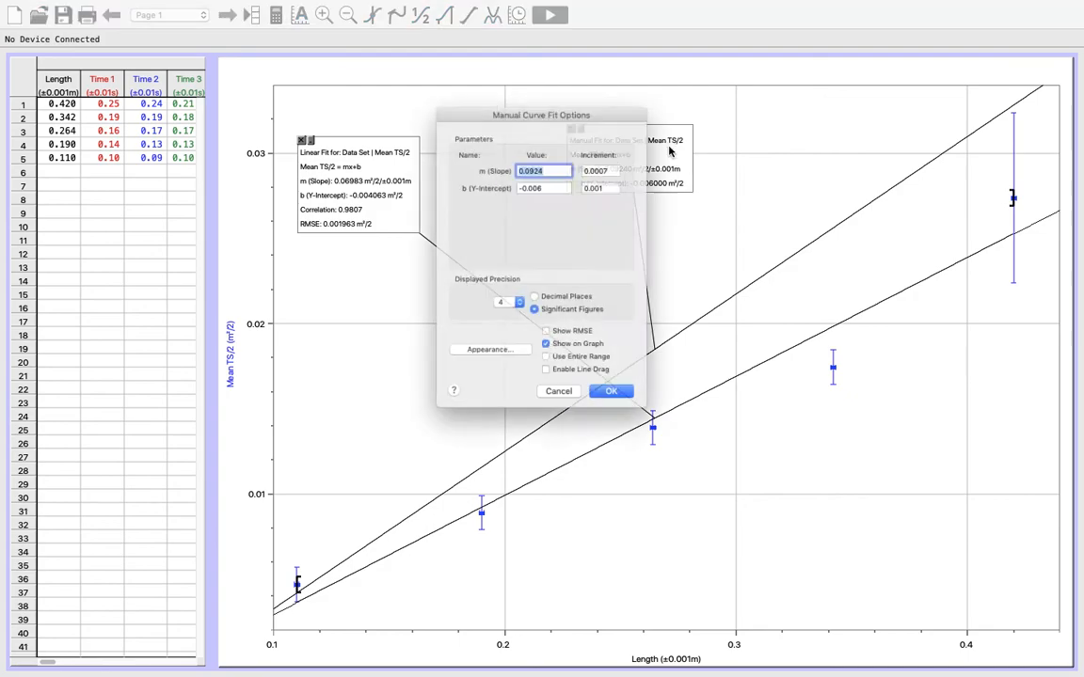
{"action": "left_click", "coordinate": [608, 176]}
{"action": "type", "text": "0"}
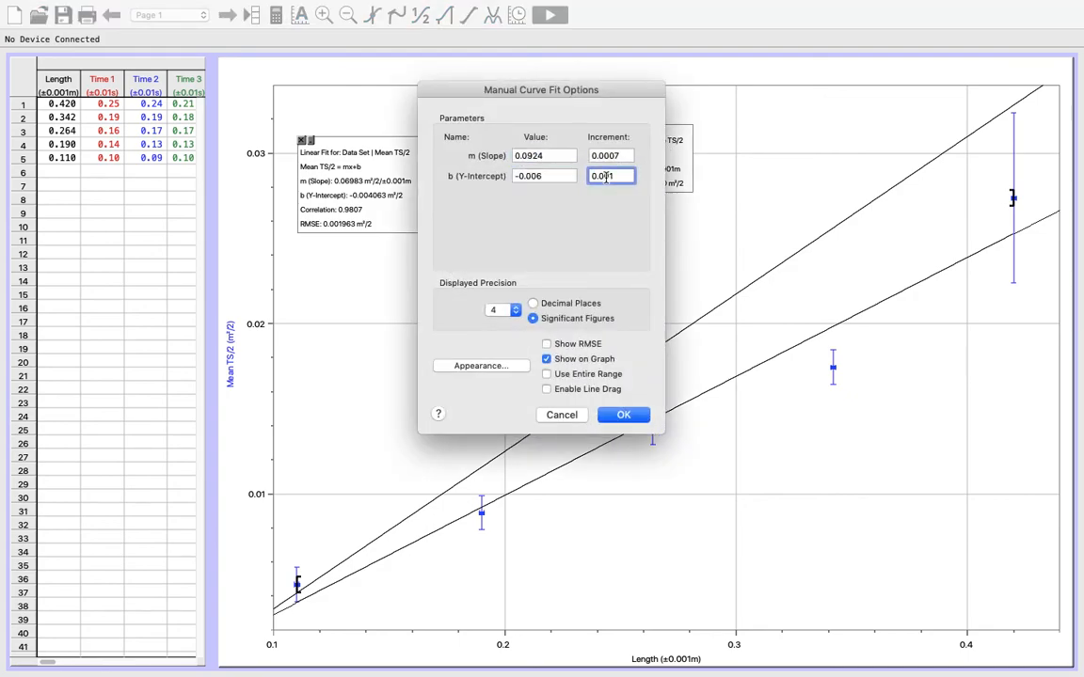
{"action": "left_click", "coordinate": [605, 155]}
{"action": "type", "text": "0"}
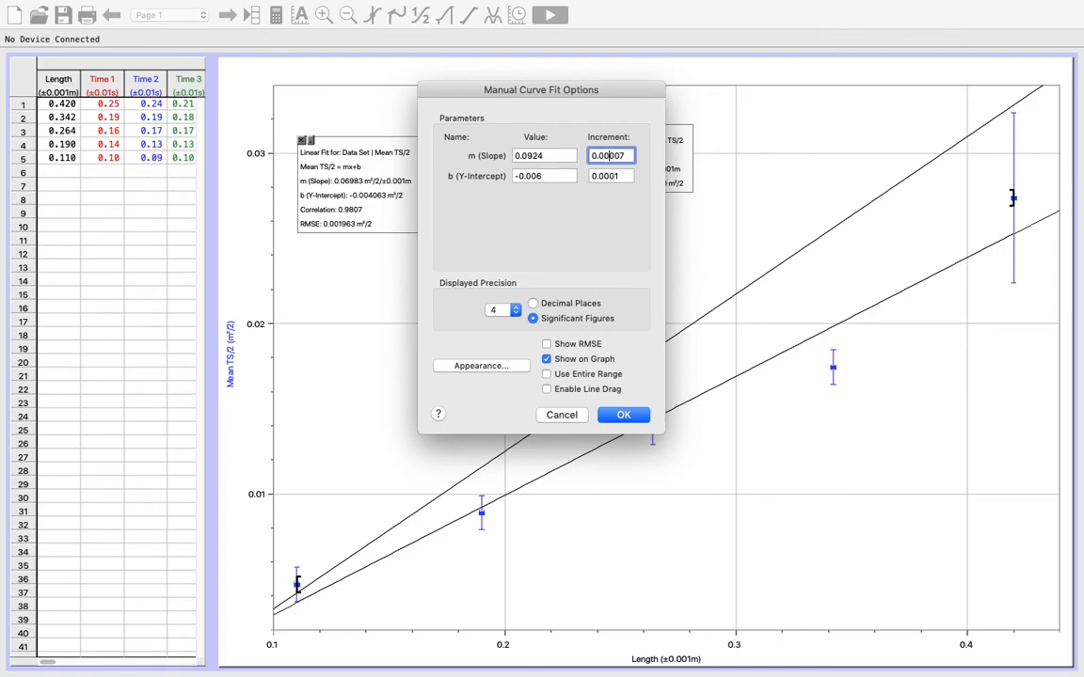
{"action": "left_click", "coordinate": [624, 415]}
Step: Step the steep manual fit's y-intercept down to -0.0065 so the line passes through the first and last error bars
{"action": "left_click", "coordinate": [682, 185]}
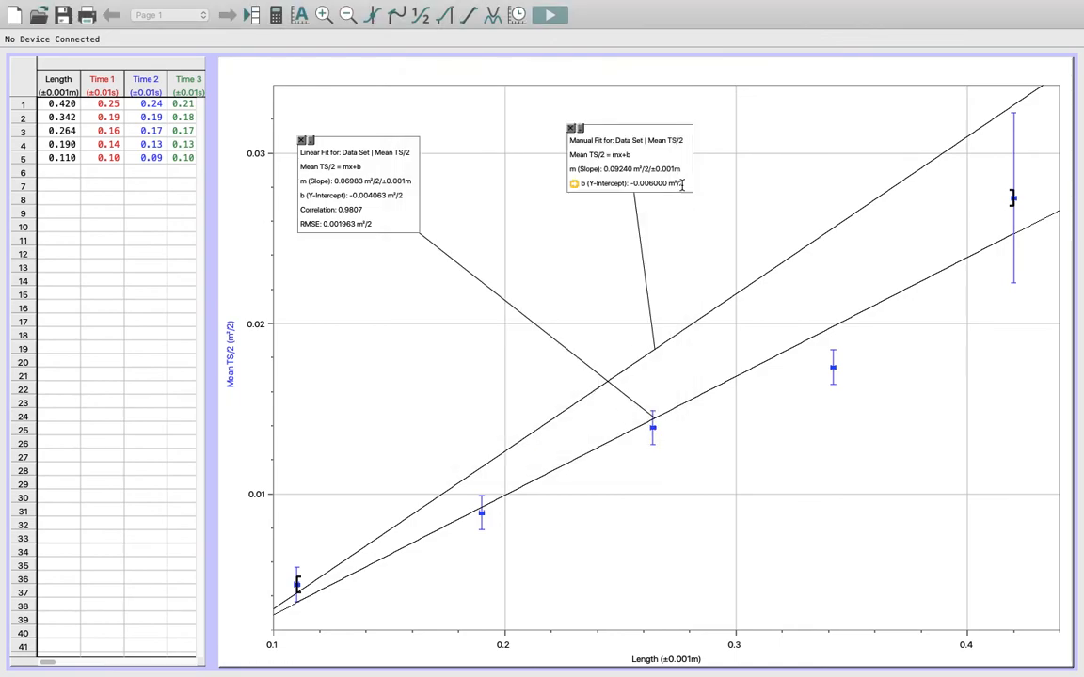
{"action": "key", "text": "Return"}
{"action": "key", "text": "Left"}
{"action": "key", "text": "Left"}
{"action": "key", "text": "Left"}
{"action": "key", "text": "Left"}
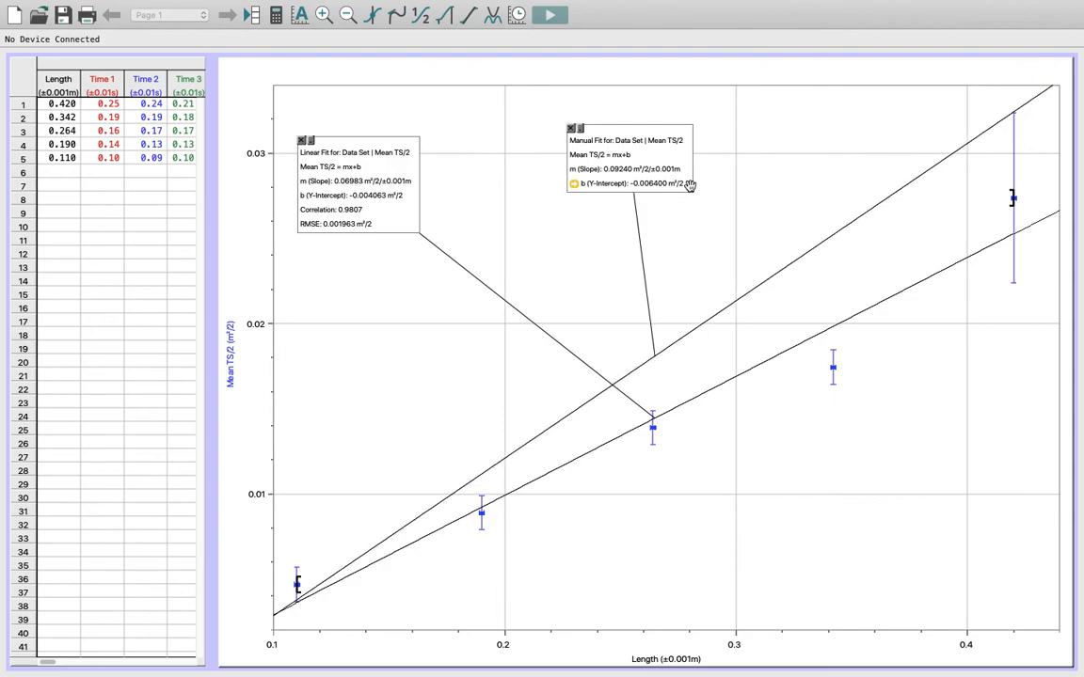
{"action": "key", "text": "Left"}
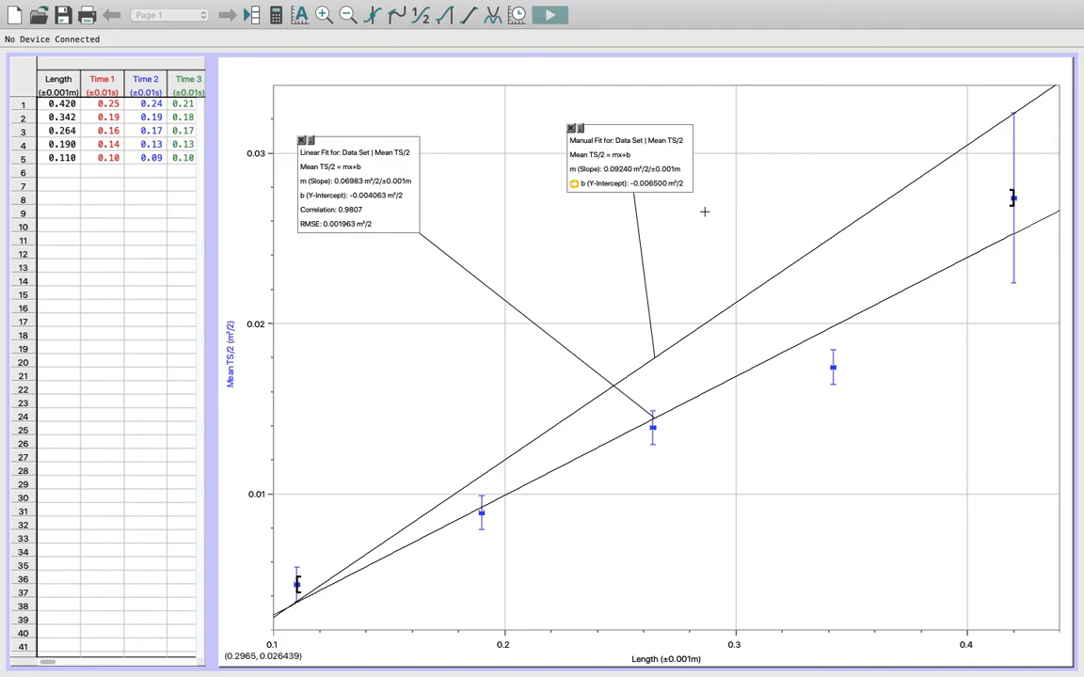
Step: Add a second manual mx+b fit with slope 0.06 and y-intercept 0 to the graph
{"action": "left_click", "coordinate": [493, 16]}
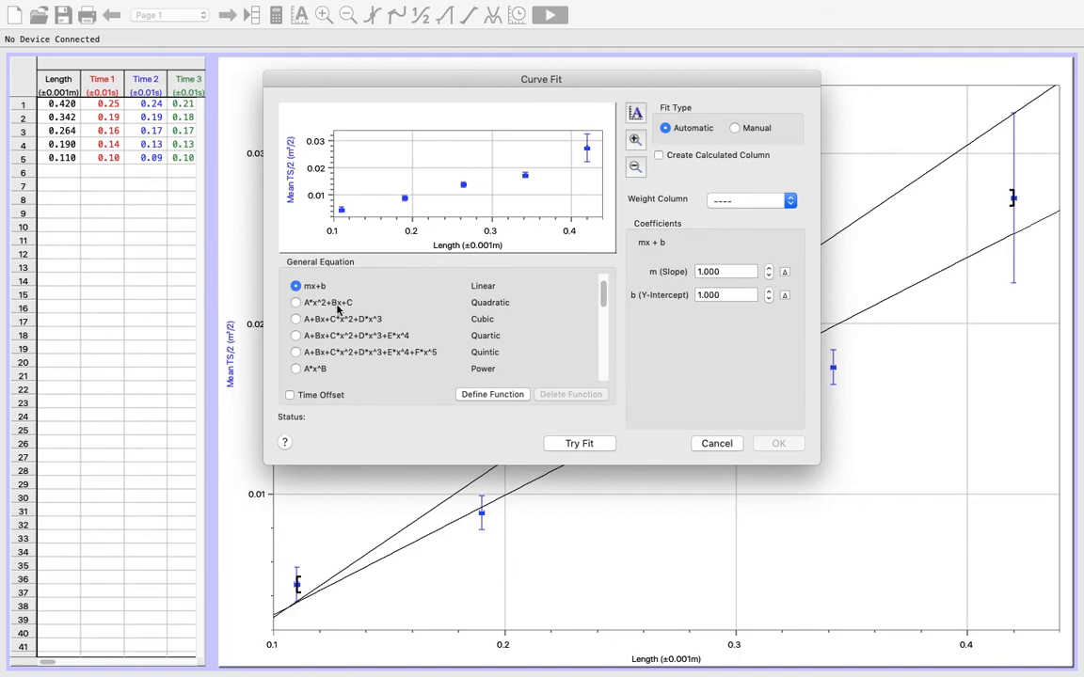
{"action": "mouse_move", "coordinate": [677, 87]}
{"action": "left_mouse_down"}
{"action": "mouse_move", "coordinate": [849, 342]}
{"action": "mouse_move", "coordinate": [903, 238]}
{"action": "left_mouse_up"}
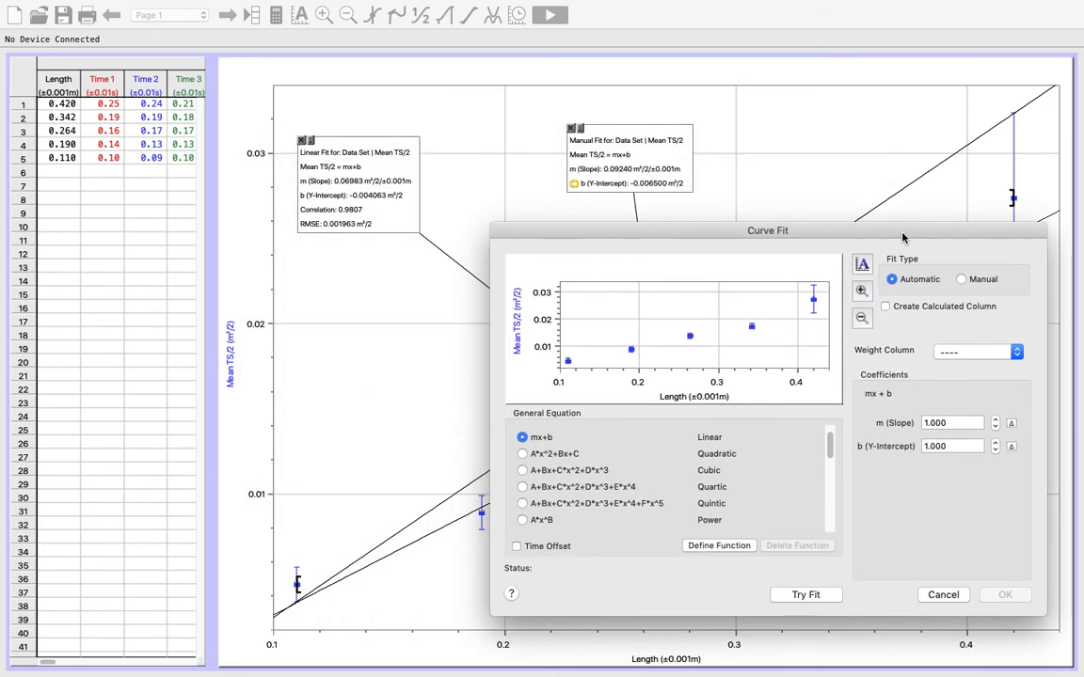
{"action": "left_click", "coordinate": [966, 424]}
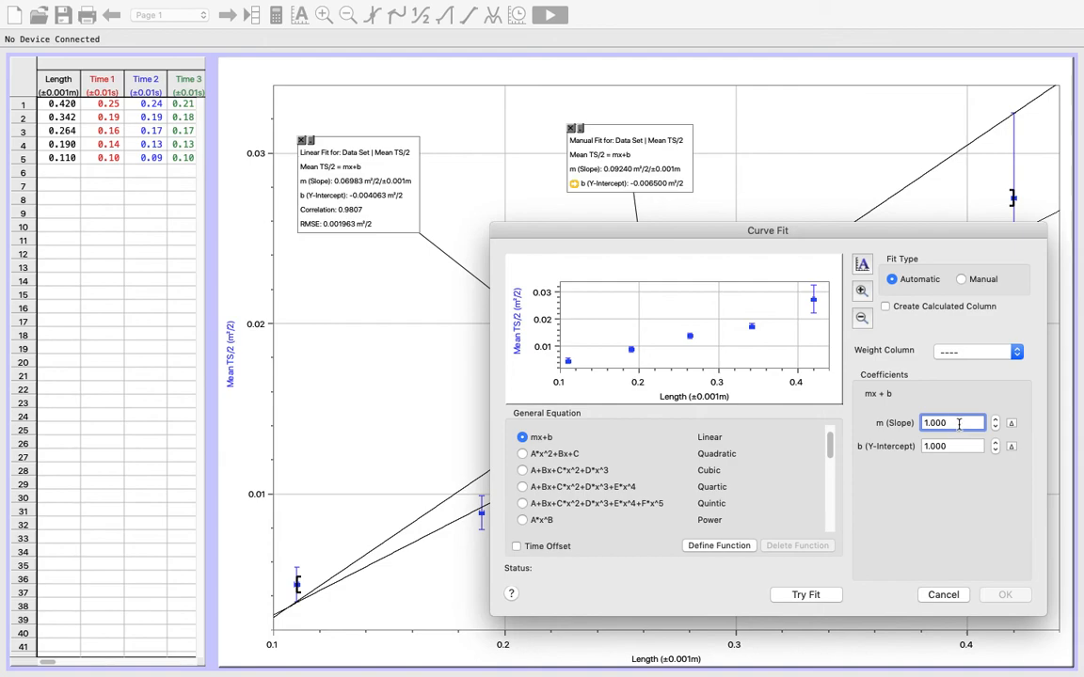
{"action": "left_click_drag", "start_coordinate": [957, 424], "coordinate": [917, 429]}
{"action": "type", "text": "0.06"}
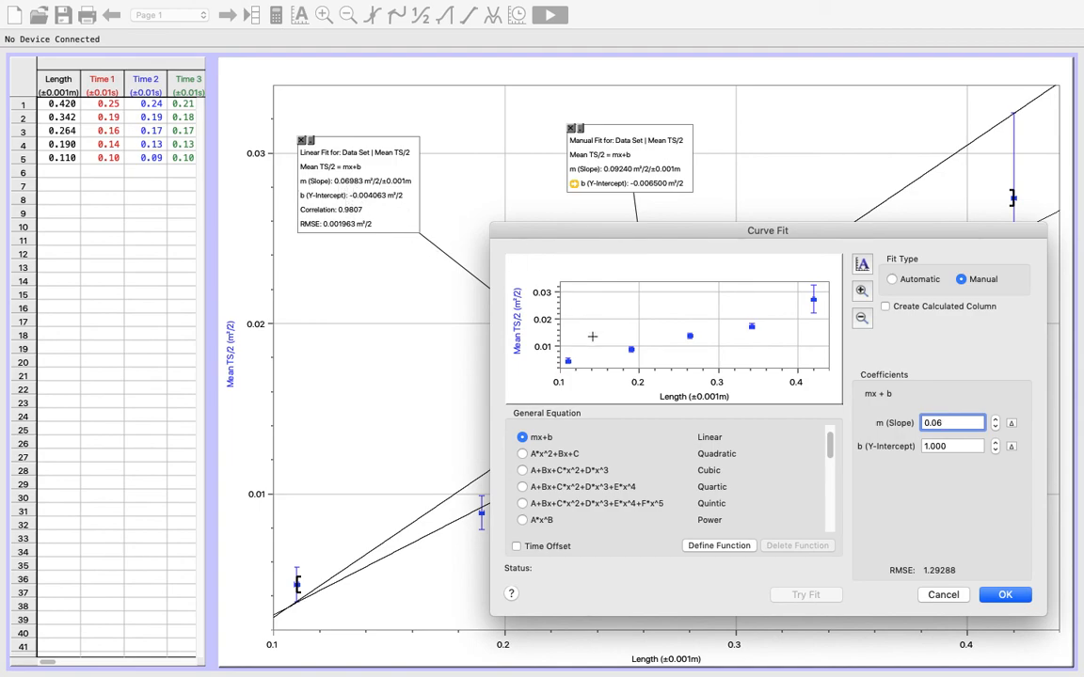
{"action": "left_click", "coordinate": [956, 447]}
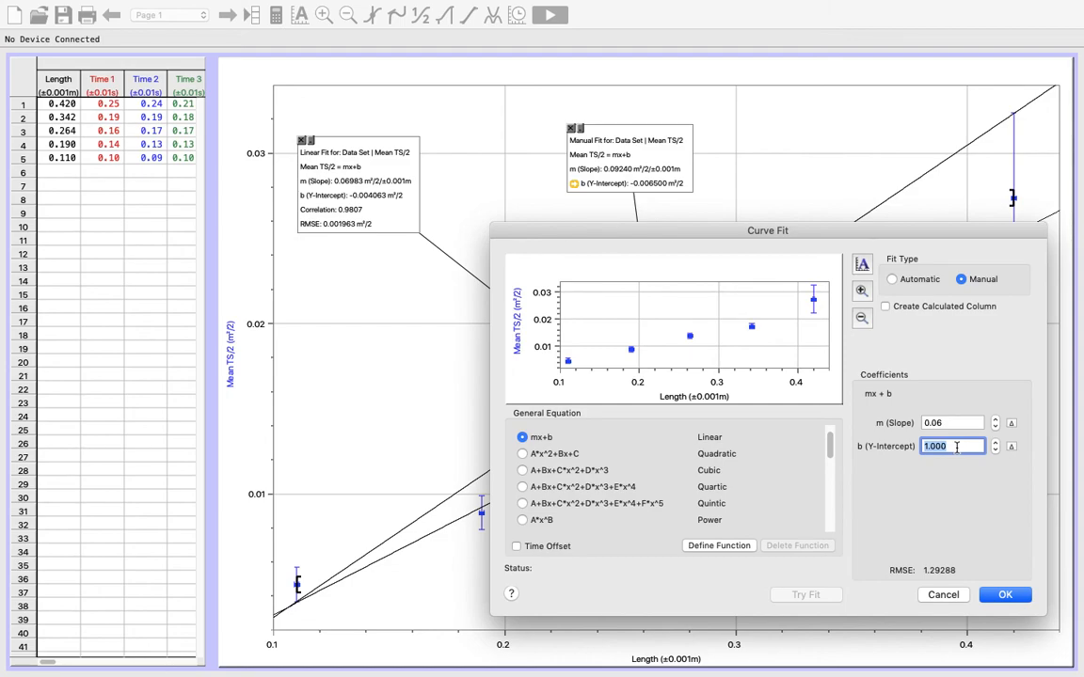
{"action": "type", "text": "-0."}
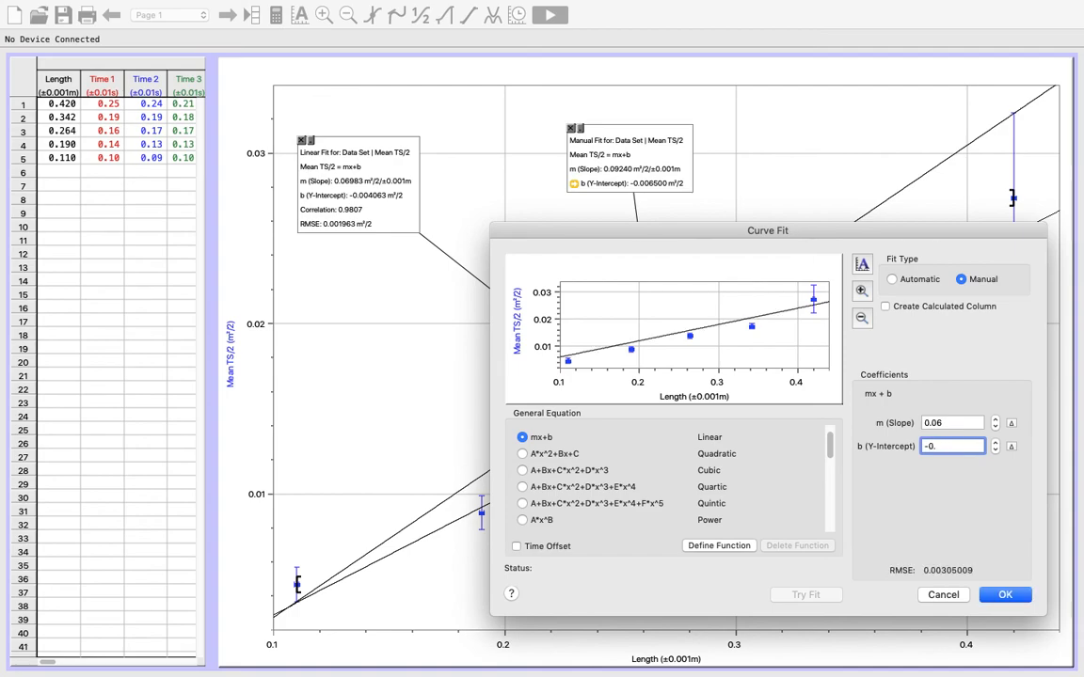
{"action": "key", "text": "BackSpace"}
{"action": "key", "text": "BackSpace"}
{"action": "type", "text": "0"}
{"action": "left_click", "coordinate": [1006, 595]}
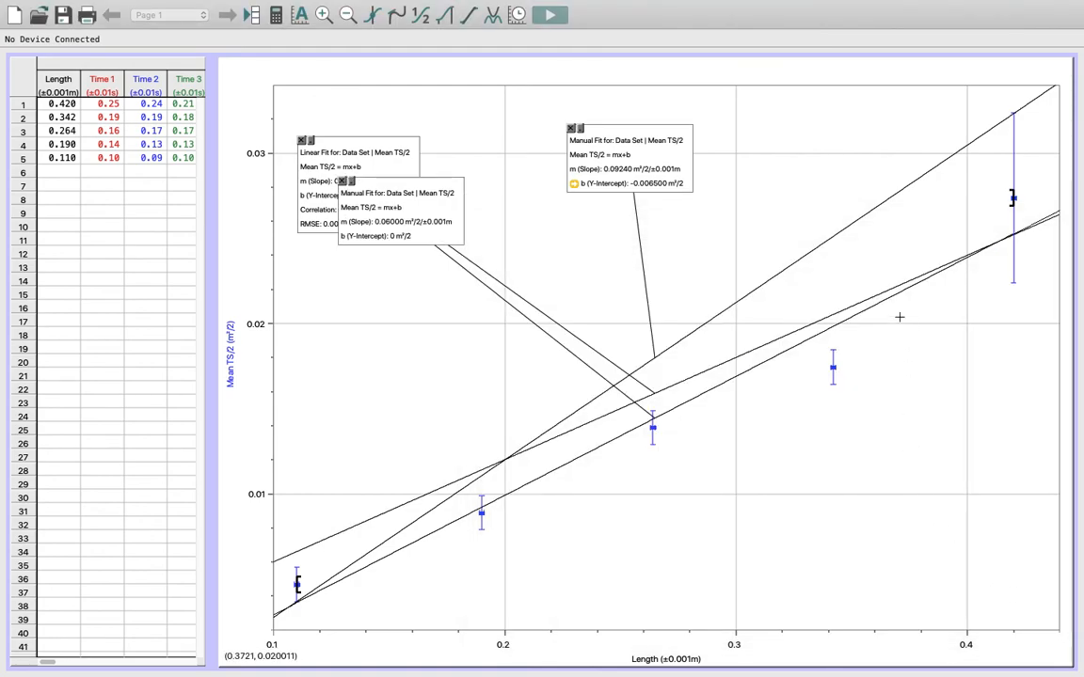
Step: Move the second manual fit's label below the lines and set its increments to 0.0006 for the slope and 0.0001 for the y-intercept
{"action": "mouse_move", "coordinate": [429, 206]}
{"action": "left_mouse_down"}
{"action": "mouse_move", "coordinate": [752, 386]}
{"action": "mouse_move", "coordinate": [871, 479]}
{"action": "left_mouse_up"}
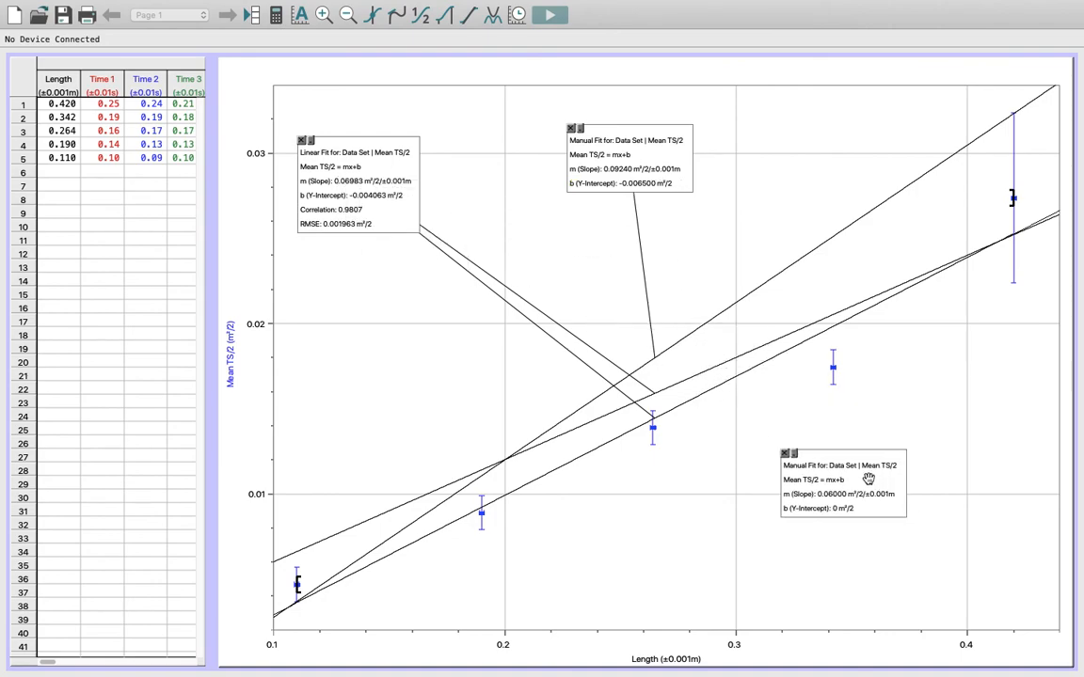
{"action": "left_click_drag", "start_coordinate": [871, 478], "coordinate": [868, 509]}
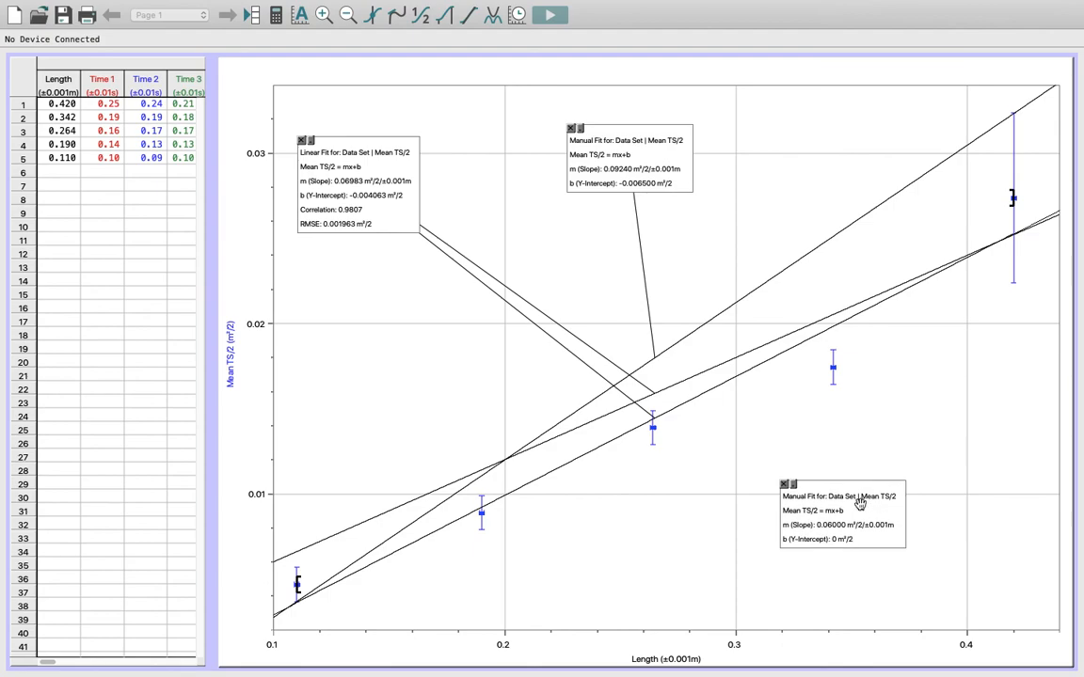
{"action": "double_click", "coordinate": [859, 504]}
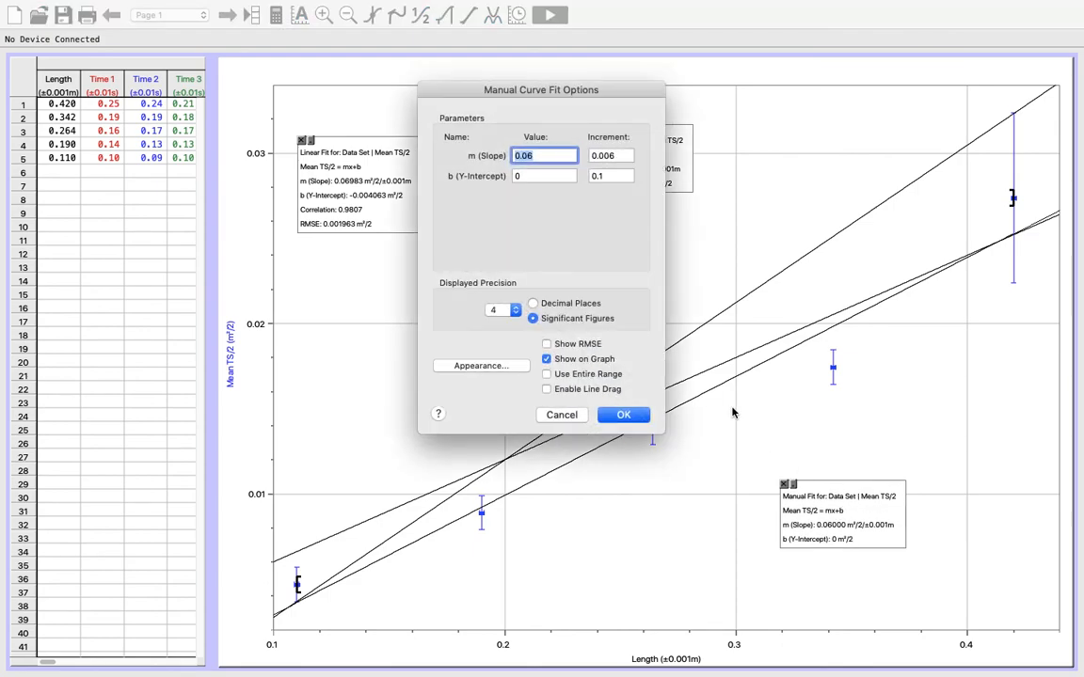
{"action": "left_click", "coordinate": [597, 177]}
{"action": "type", "text": "000"}
{"action": "left_click", "coordinate": [599, 156]}
{"action": "type", "text": "0"}
{"action": "left_click", "coordinate": [620, 415]}
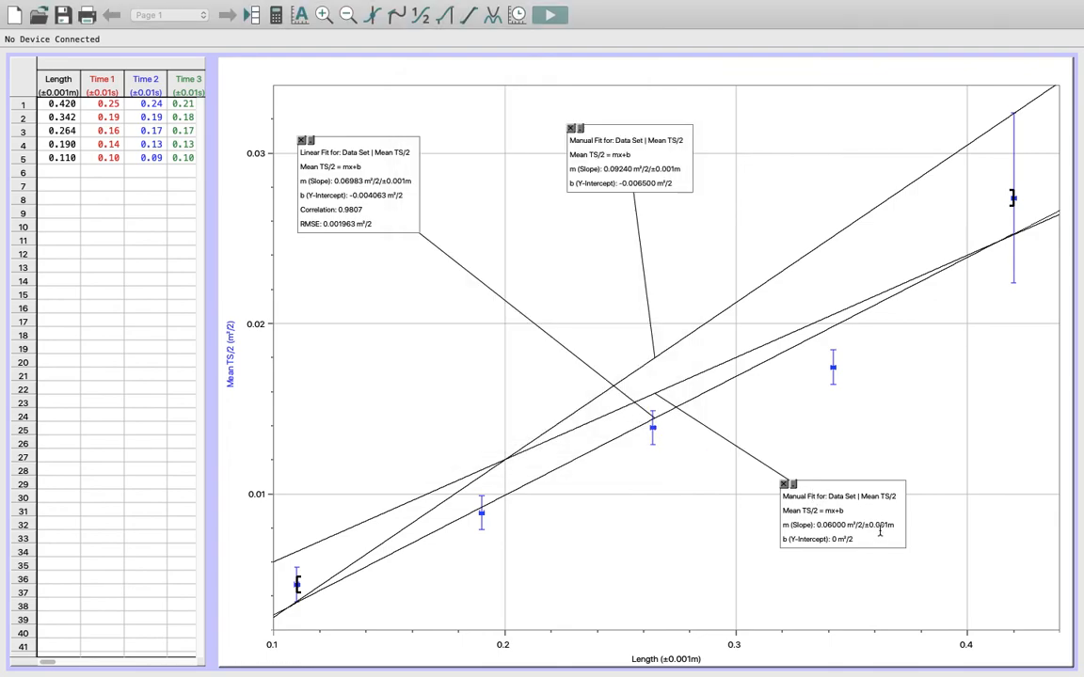
Step: Try lowering the second manual fit's y-intercept to -0.0031 in small steps
{"action": "left_click", "coordinate": [872, 529]}
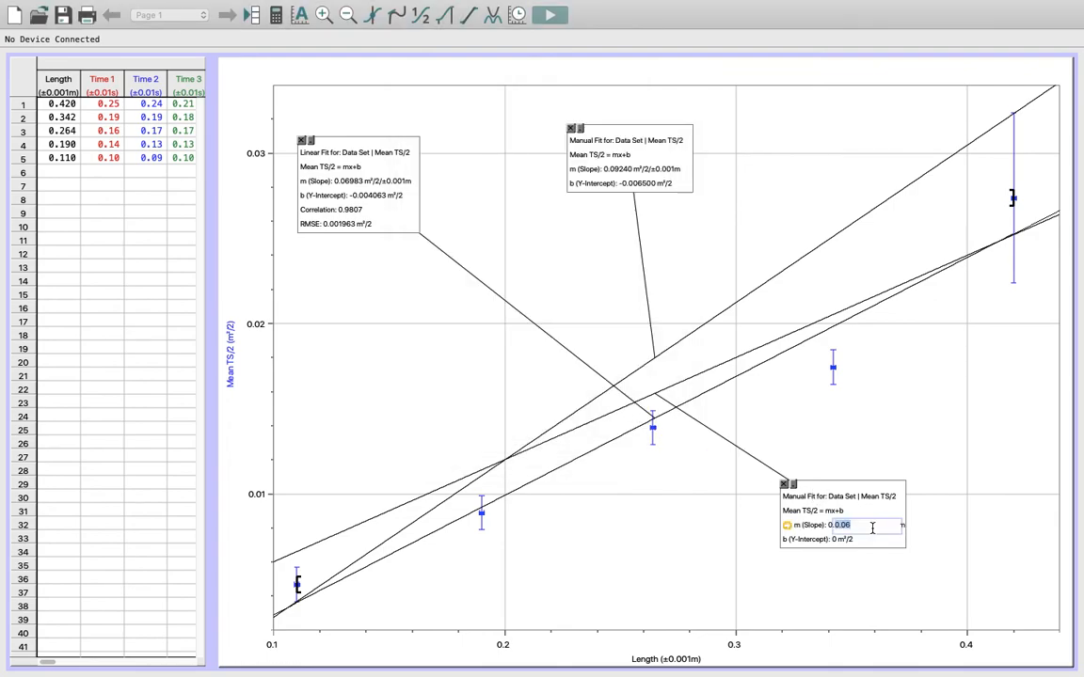
{"action": "left_click", "coordinate": [863, 540]}
{"action": "key", "text": "Return"}
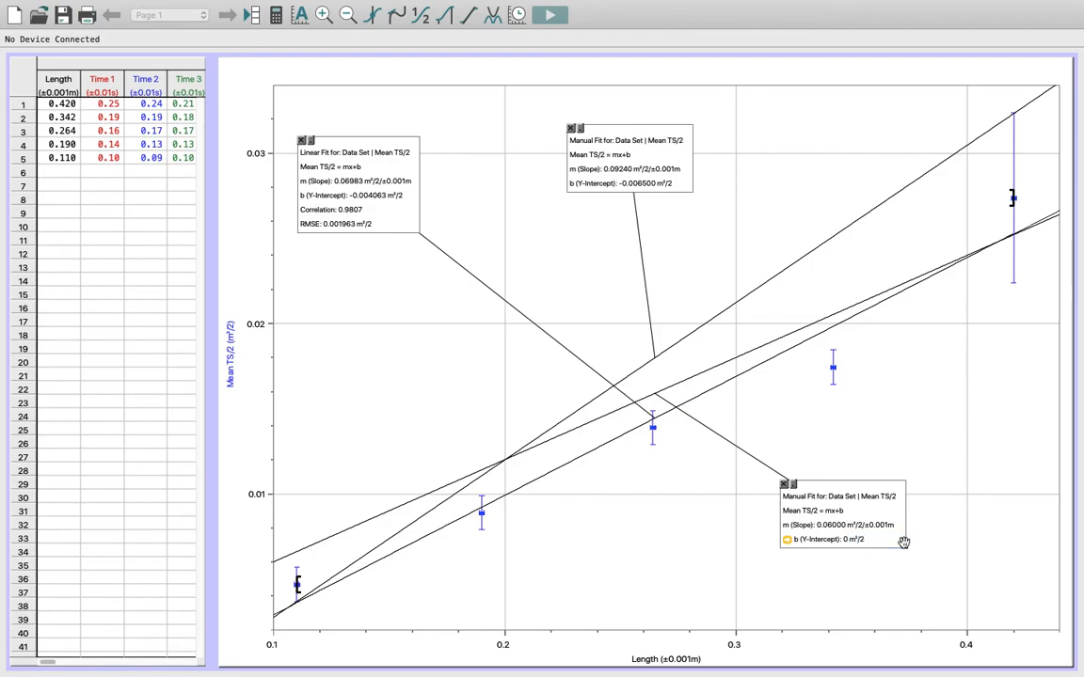
{"action": "key", "text": "Down"}
{"action": "key", "text": "Down"}
{"action": "key", "text": "Down"}
{"action": "key", "text": "Down"}
{"action": "key", "text": "Down"}
{"action": "key", "text": "Down"}
{"action": "key", "text": "Down"}
{"action": "key", "text": "Down"}
{"action": "key", "text": "Down"}
{"action": "key", "text": "Down"}
{"action": "key", "text": "Down"}
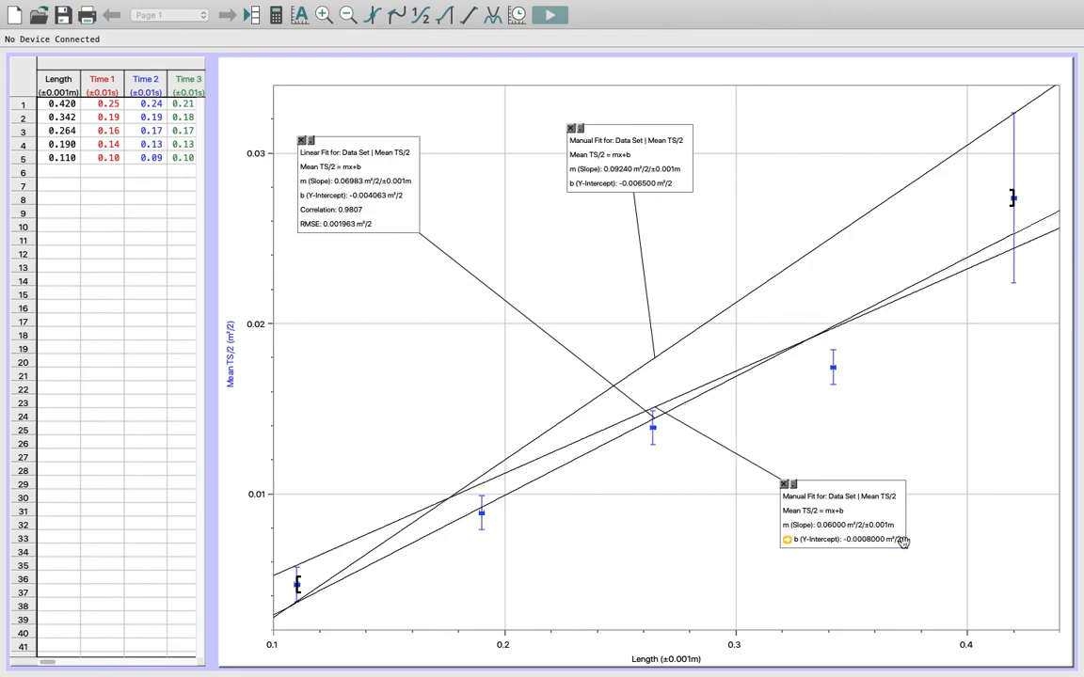
{"action": "key", "text": "Down"}
{"action": "key", "text": "Down"}
{"action": "key", "text": "Down"}
{"action": "key", "text": "Down"}
{"action": "key", "text": "Down"}
{"action": "key", "text": "Down"}
{"action": "key", "text": "Down"}
{"action": "key", "text": "Down"}
{"action": "key", "text": "Down"}
{"action": "key", "text": "Down"}
{"action": "key", "text": "Down"}
{"action": "key", "text": "Down"}
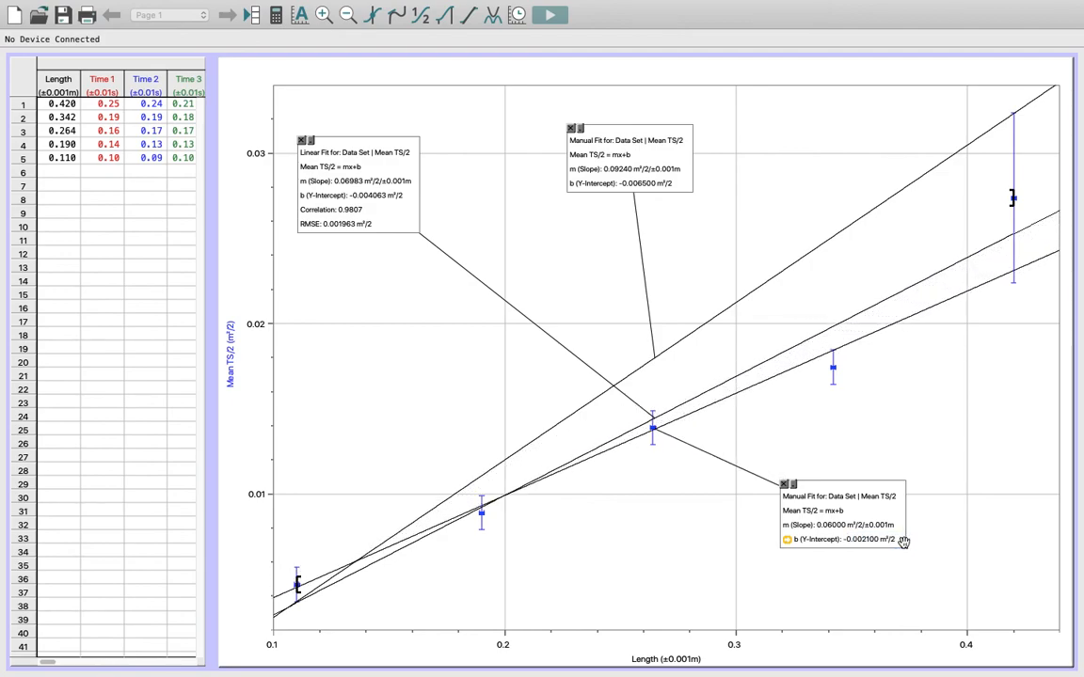
{"action": "key", "text": "Down"}
{"action": "key", "text": "Down"}
{"action": "key", "text": "Down"}
{"action": "key", "text": "Down"}
{"action": "key", "text": "Down"}
{"action": "key", "text": "Down"}
{"action": "key", "text": "Down"}
{"action": "key", "text": "Down"}
{"action": "key", "text": "Down"}
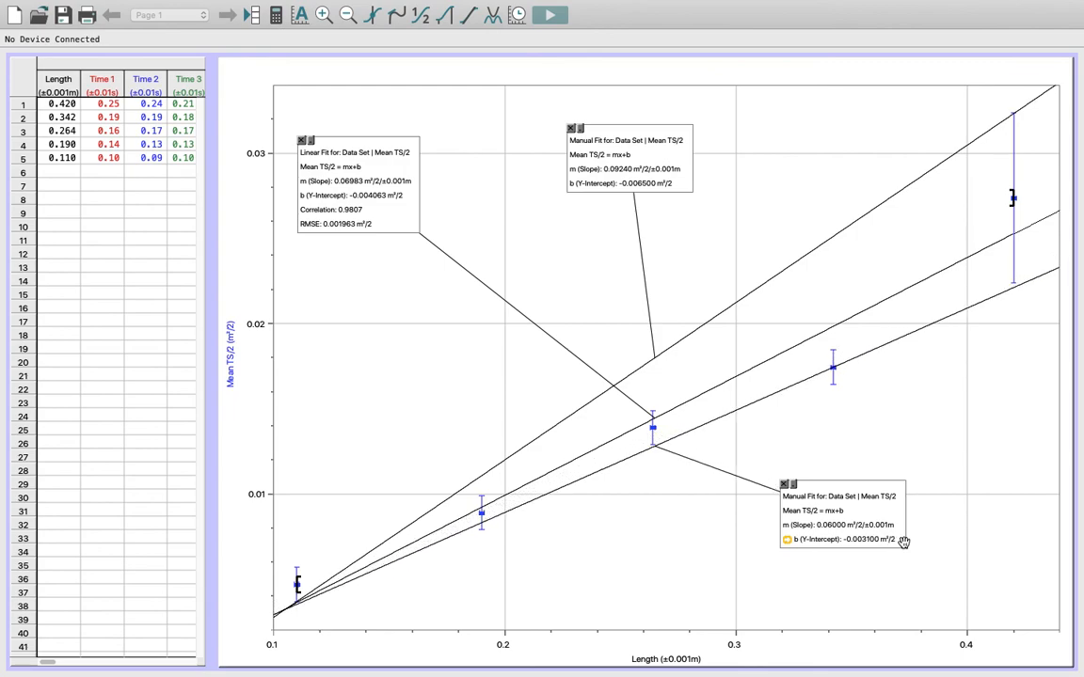
Step: Step the second manual fit's y-intercept up to -0.0001
{"action": "key", "text": "Up"}
{"action": "key", "text": "Up"}
{"action": "key", "text": "Up"}
{"action": "key", "text": "Up"}
{"action": "key", "text": "Up"}
{"action": "key", "text": "Up"}
{"action": "key", "text": "Up"}
{"action": "key", "text": "Up"}
{"action": "key", "text": "Up"}
{"action": "key", "text": "Up"}
{"action": "key", "text": "Up"}
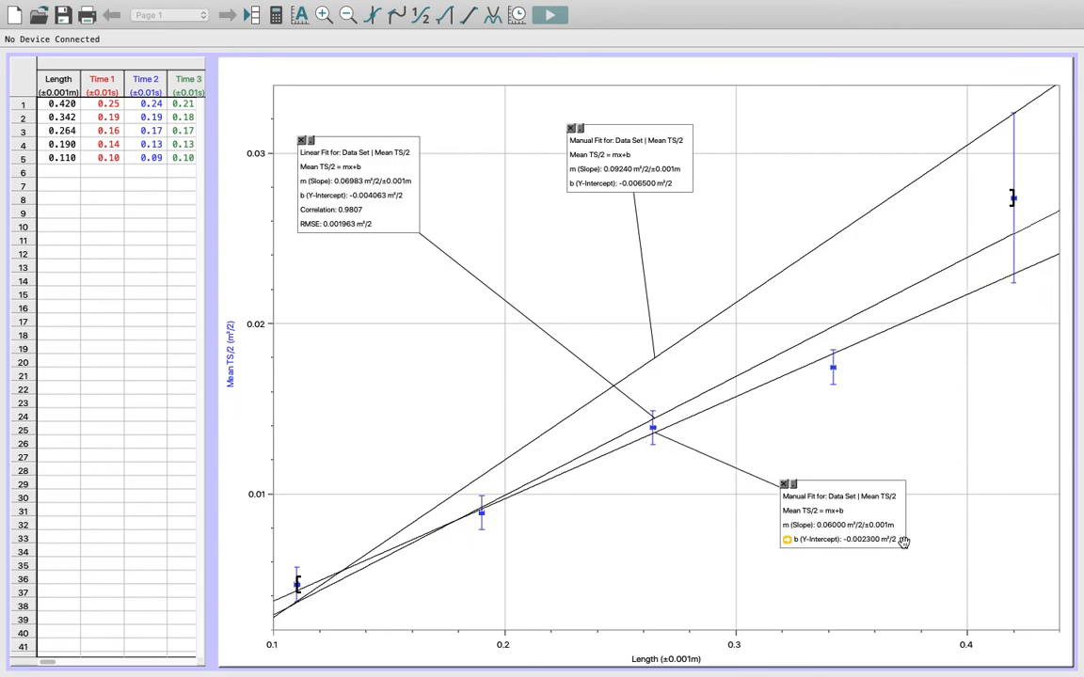
{"action": "key", "text": "Up"}
{"action": "key", "text": "Up"}
{"action": "key", "text": "Up"}
{"action": "key", "text": "Up"}
{"action": "key", "text": "Up"}
{"action": "key", "text": "Up"}
{"action": "key", "text": "Up"}
{"action": "key", "text": "Up"}
{"action": "key", "text": "Up"}
{"action": "key", "text": "Up"}
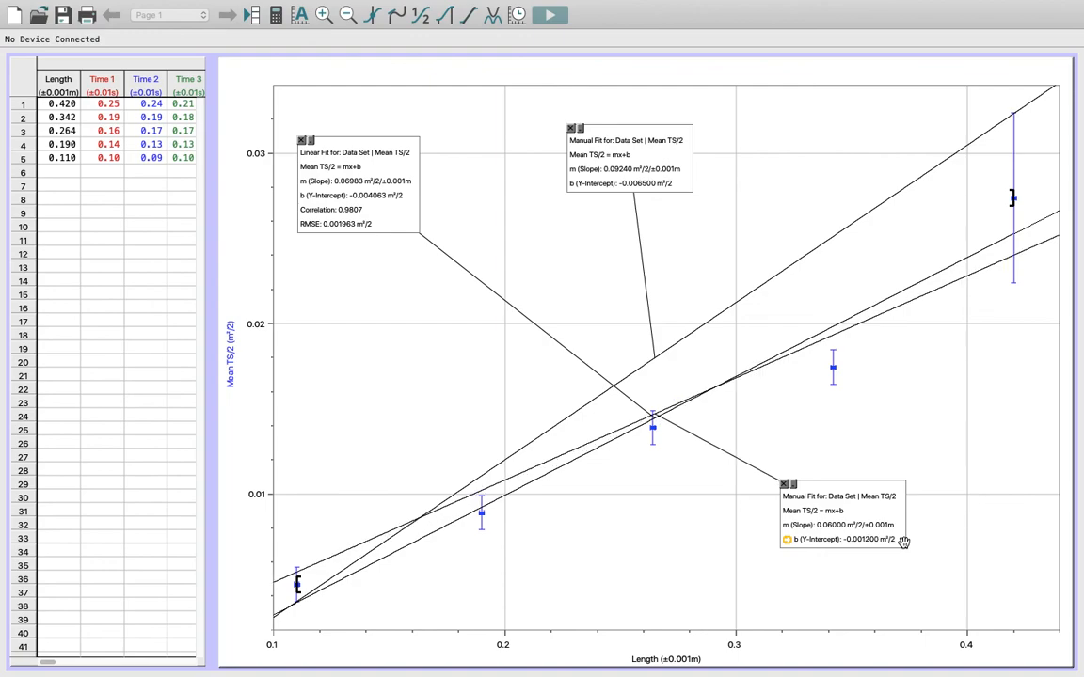
{"action": "key", "text": "Up"}
{"action": "key", "text": "Up"}
{"action": "key", "text": "Up"}
{"action": "key", "text": "Up"}
{"action": "key", "text": "Up"}
{"action": "key", "text": "Up"}
{"action": "key", "text": "Up"}
{"action": "key", "text": "Up"}
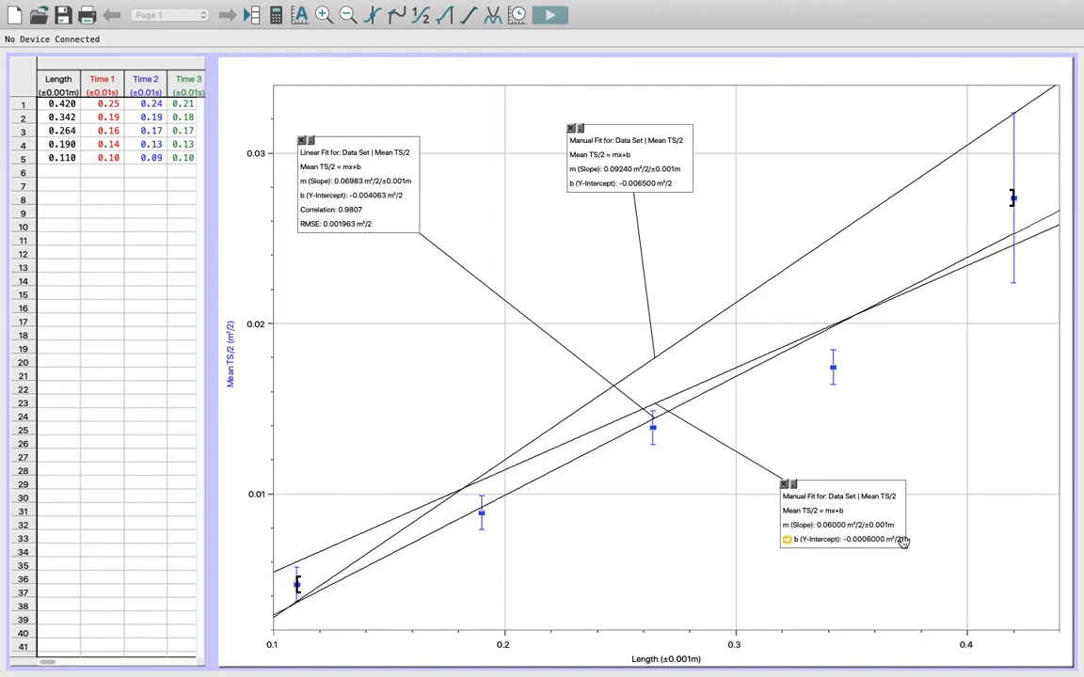
{"action": "key", "text": "Up"}
{"action": "key", "text": "Up"}
Step: Lower the second manual fit's slope in increments from its current setting down to 0.05400
{"action": "left_click", "coordinate": [902, 524]}
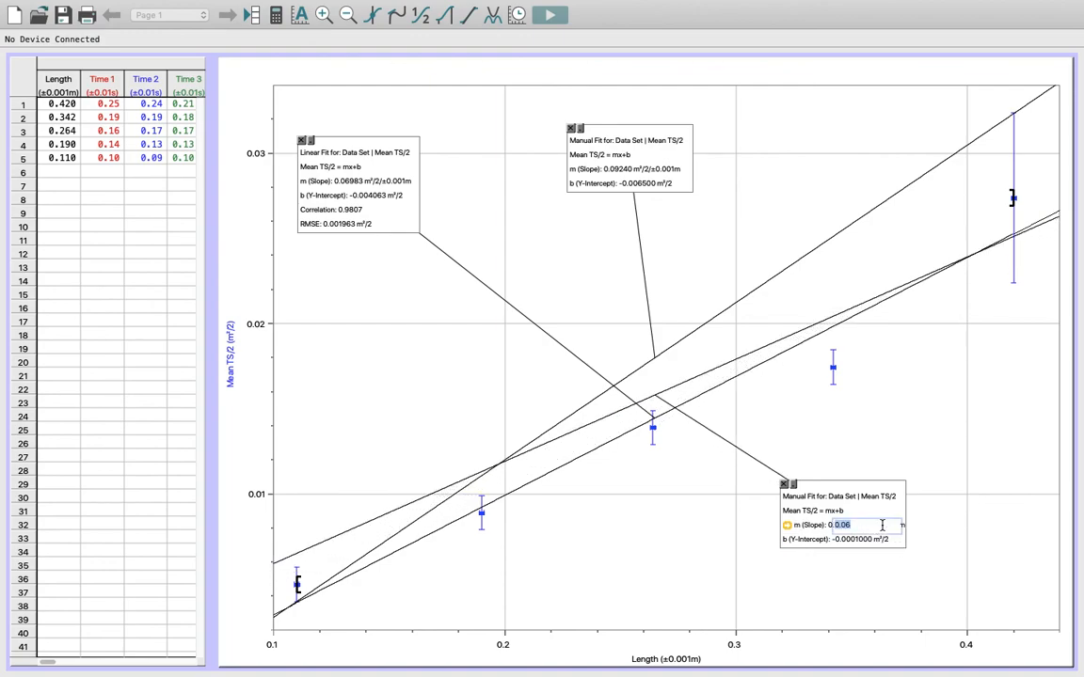
{"action": "key", "text": "Return"}
{"action": "key", "text": "Down"}
{"action": "key", "text": "Down"}
{"action": "key", "text": "Down"}
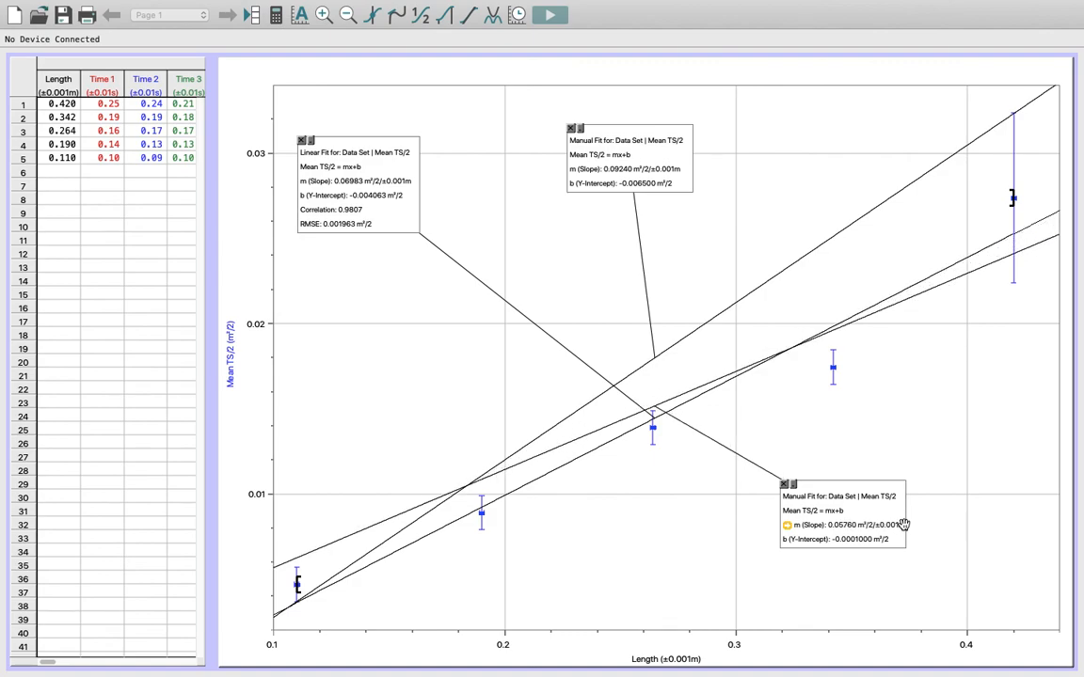
{"action": "key", "text": "Down"}
{"action": "key", "text": "Down"}
{"action": "key", "text": "Down"}
{"action": "key", "text": "Down"}
{"action": "key", "text": "Down"}
{"action": "key", "text": "Down"}
{"action": "key", "text": "Down"}
{"action": "key", "text": "Down"}
{"action": "key", "text": "Down"}
{"action": "key", "text": "Down"}
{"action": "key", "text": "Down"}
{"action": "key", "text": "Down"}
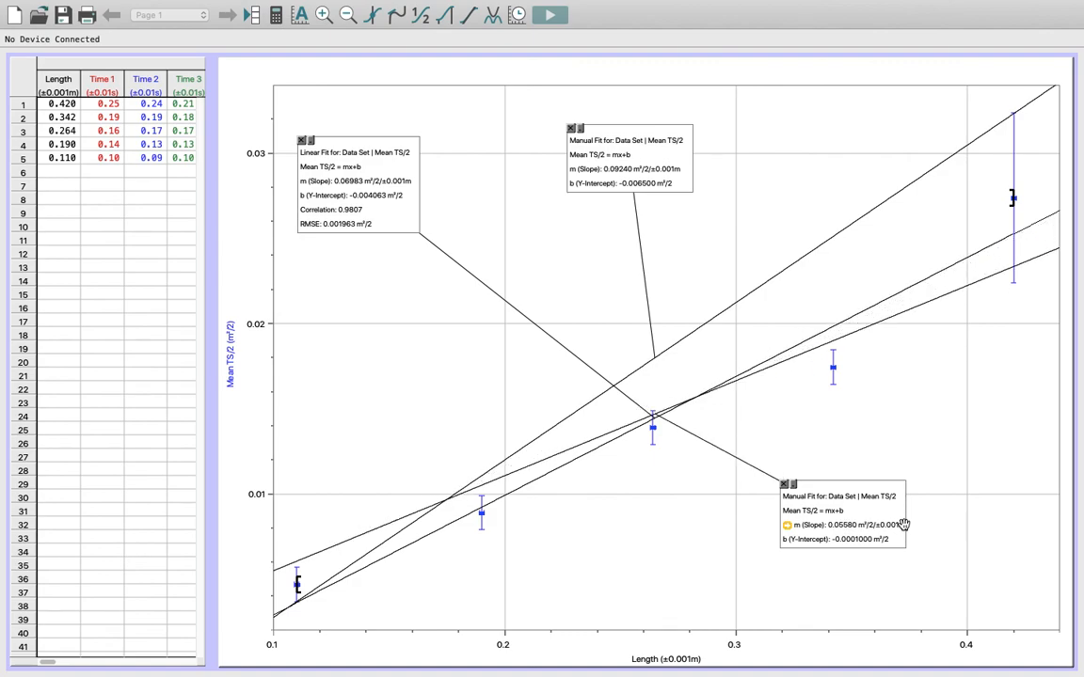
{"action": "key", "text": "Down"}
{"action": "key", "text": "Down"}
{"action": "key", "text": "Down"}
{"action": "key", "text": "Down"}
{"action": "key", "text": "Down"}
{"action": "key", "text": "Down"}
{"action": "key", "text": "Down"}
{"action": "key", "text": "Down"}
{"action": "key", "text": "Down"}
{"action": "key", "text": "Down"}
{"action": "key", "text": "Down"}
{"action": "key", "text": "Down"}
{"action": "key", "text": "Down"}
{"action": "key", "text": "Down"}
{"action": "key", "text": "Down"}
{"action": "key", "text": "Down"}
{"action": "key", "text": "Down"}
{"action": "key", "text": "Down"}
{"action": "key", "text": "Down"}
{"action": "key", "text": "Down"}
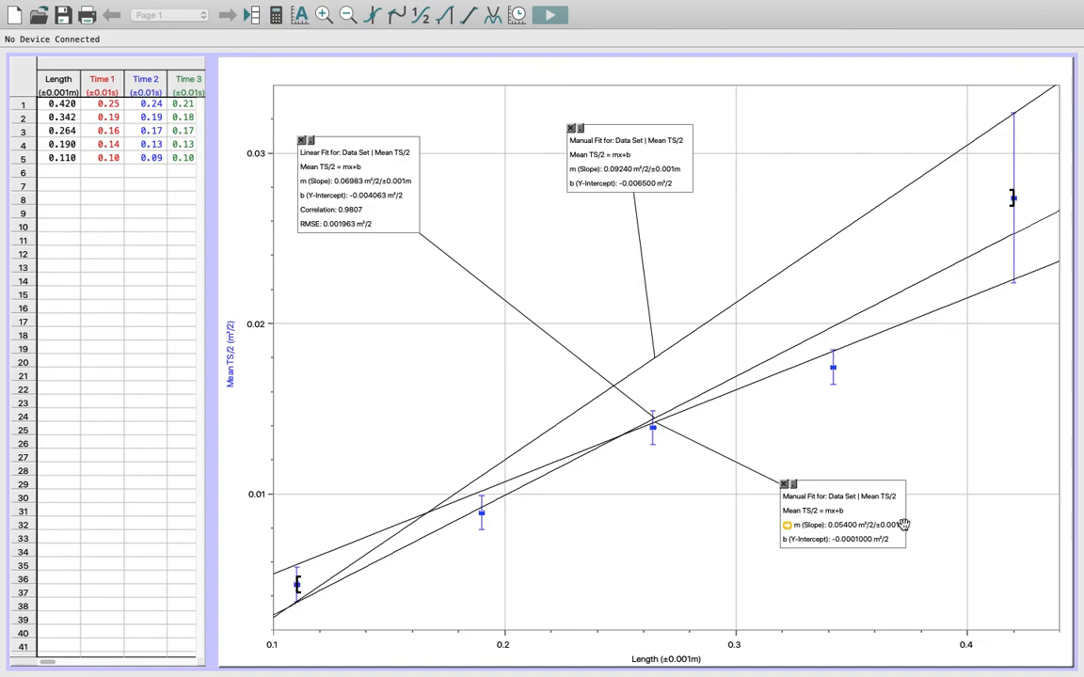
Step: Step the second manual fit's slope up to 0.05460
{"action": "key", "text": "Up"}
{"action": "key", "text": "Up"}
{"action": "key", "text": "Up"}
{"action": "key", "text": "Up"}
{"action": "key", "text": "Up"}
{"action": "key", "text": "Up"}
{"action": "key", "text": "Up"}
{"action": "key", "text": "Up"}
{"action": "key", "text": "Up"}
{"action": "key", "text": "Up"}
{"action": "key", "text": "Up"}
{"action": "key", "text": "Up"}
Step: Adjust the second manual fit's y-intercept in small increments to -0.0003
{"action": "left_click", "coordinate": [874, 538]}
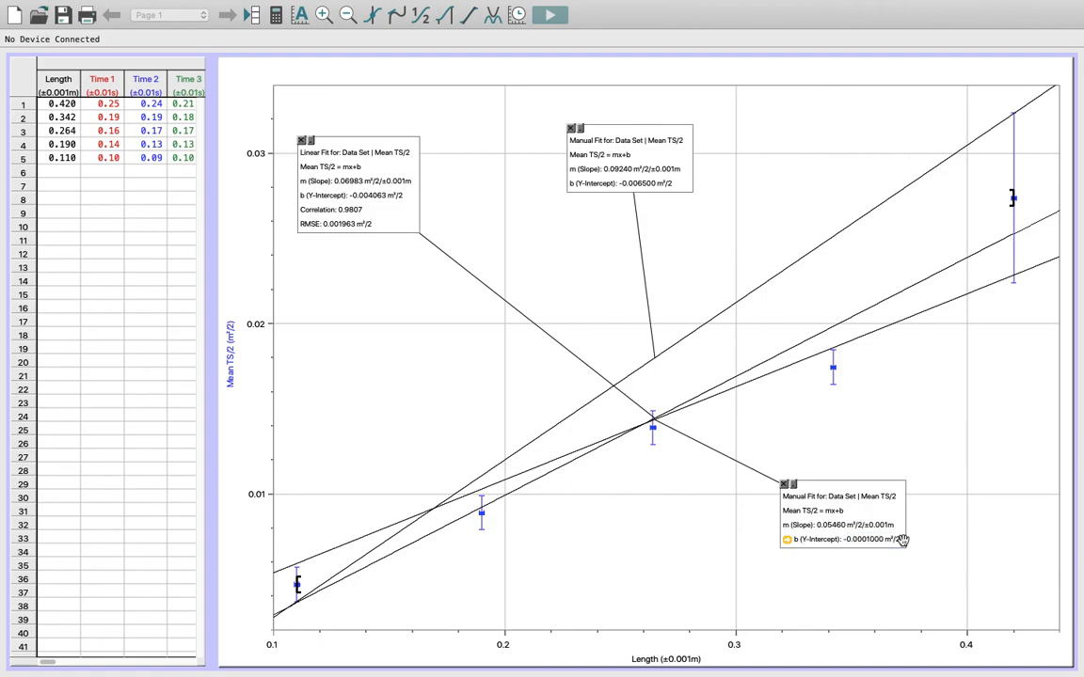
{"action": "key", "text": "Down"}
{"action": "key", "text": "Down"}
{"action": "key", "text": "Down"}
{"action": "key", "text": "Down"}
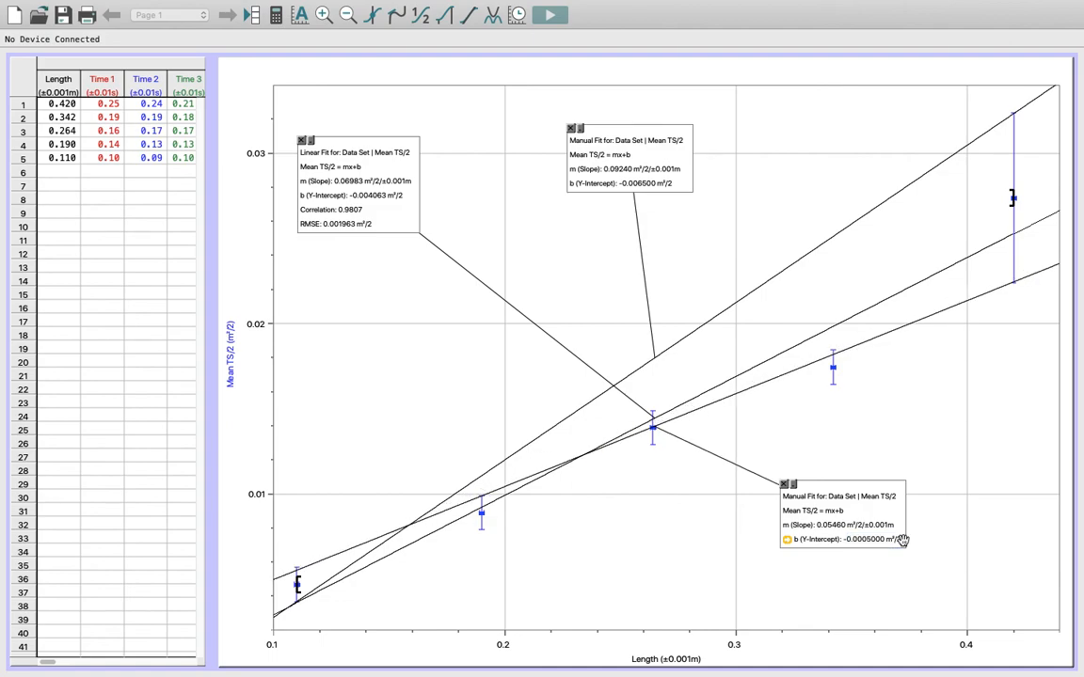
{"action": "key", "text": "Up"}
{"action": "key", "text": "Up"}
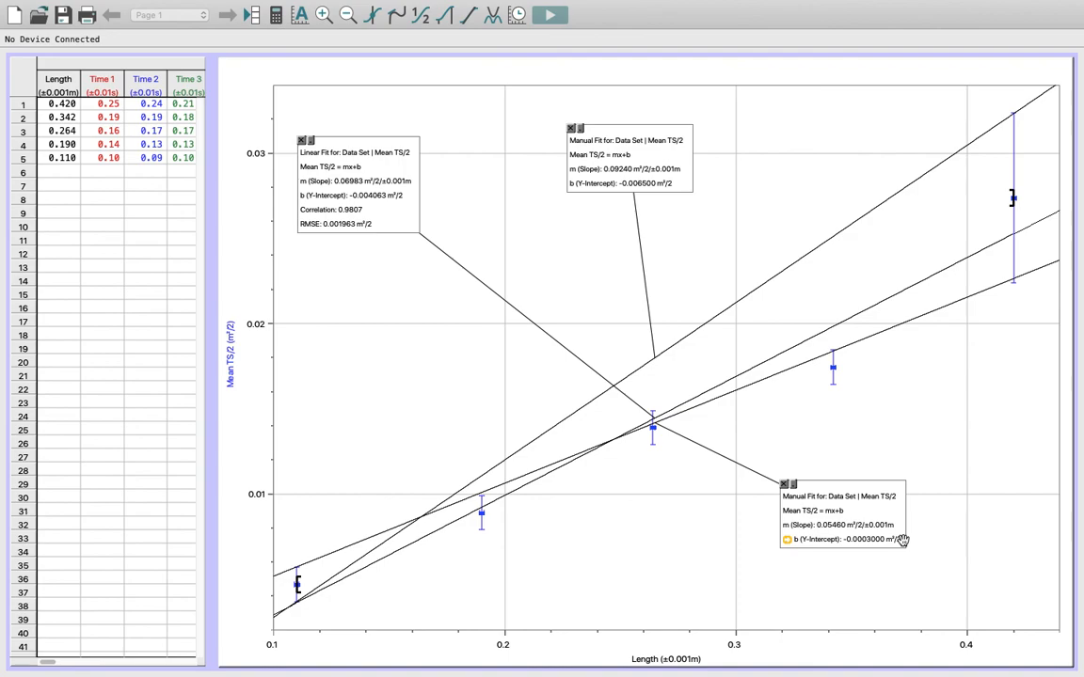
Step: Fine-tune the second manual fit's slope down to 0.05400 and leave its value editing
{"action": "left_click", "coordinate": [901, 524]}
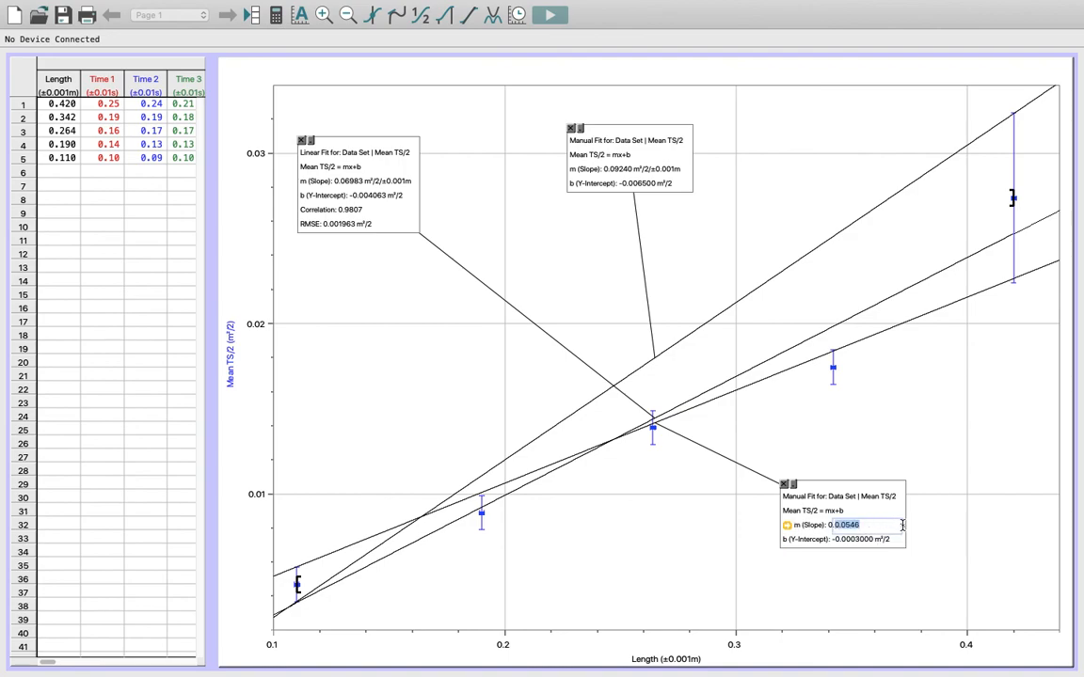
{"action": "key", "text": "Down"}
{"action": "key", "text": "Down"}
{"action": "key", "text": "Down"}
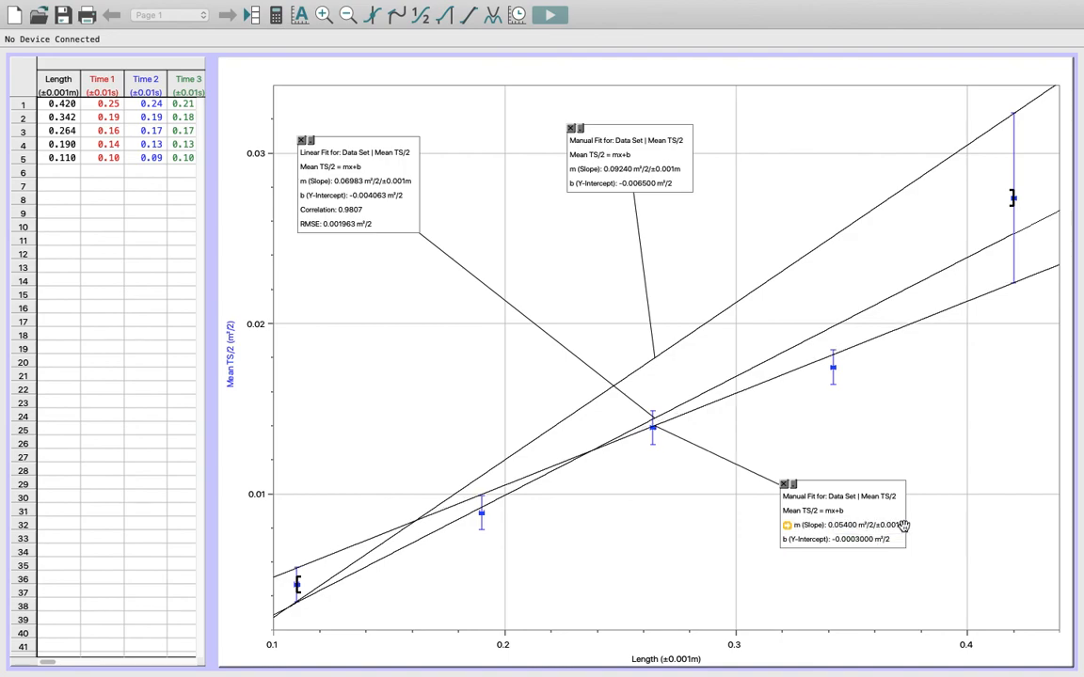
{"action": "left_click", "coordinate": [934, 496]}
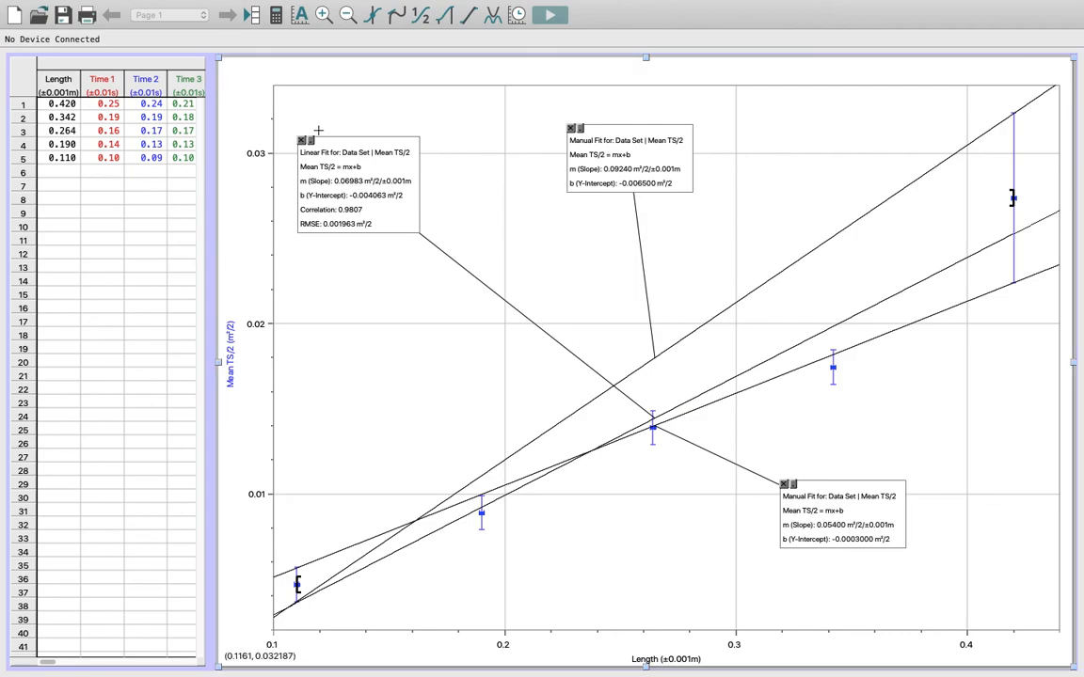
{"action": "left_click", "coordinate": [353, 162]}
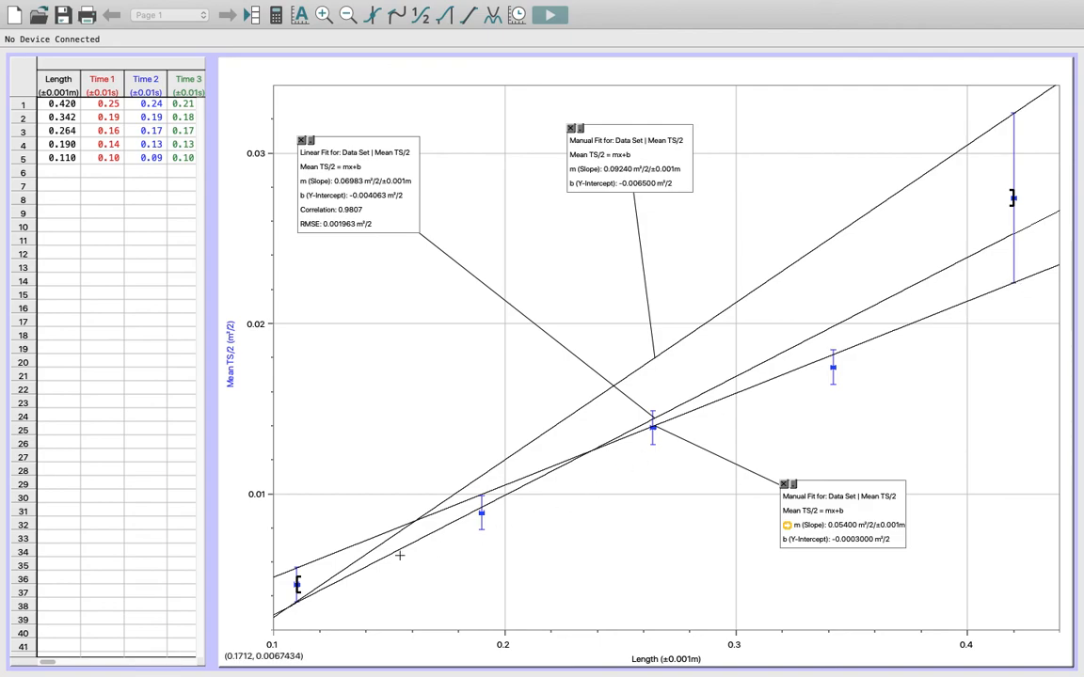
{"action": "left_click_drag", "start_coordinate": [850, 516], "coordinate": [848, 533]}
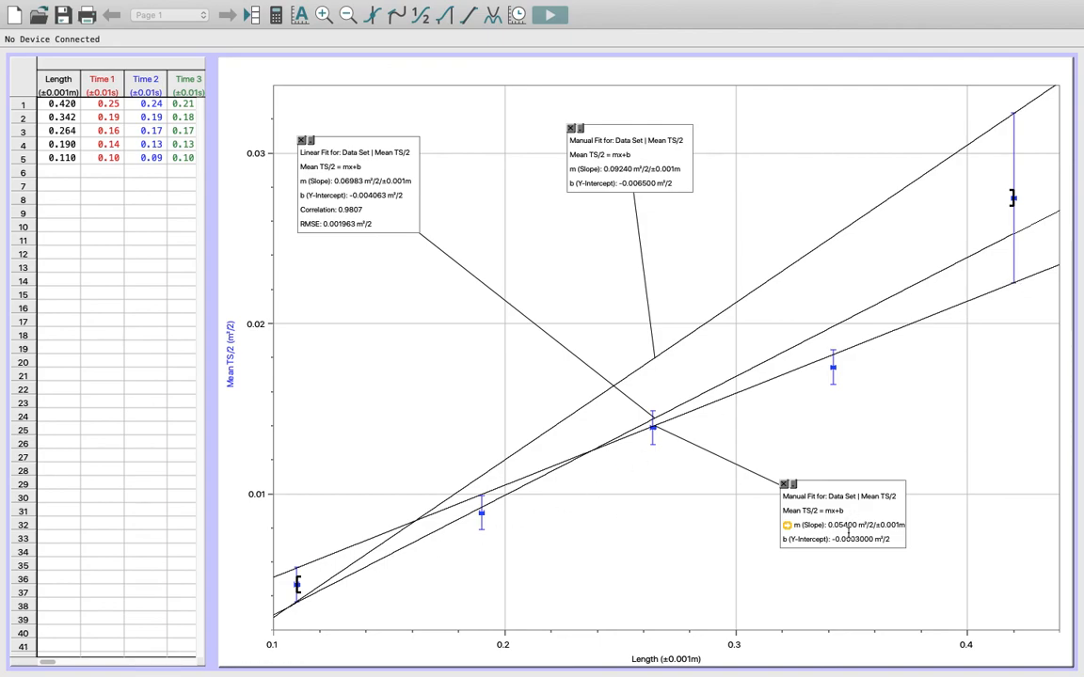